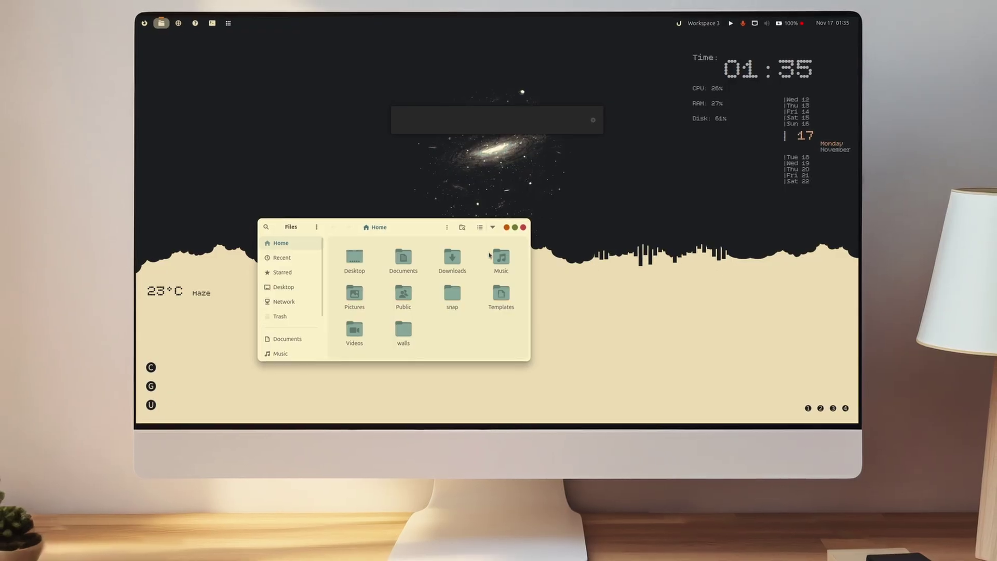
Close the Files window and launch Extension Manager by searching for "exten" in the app launcher
click(523, 227)
click(516, 119)
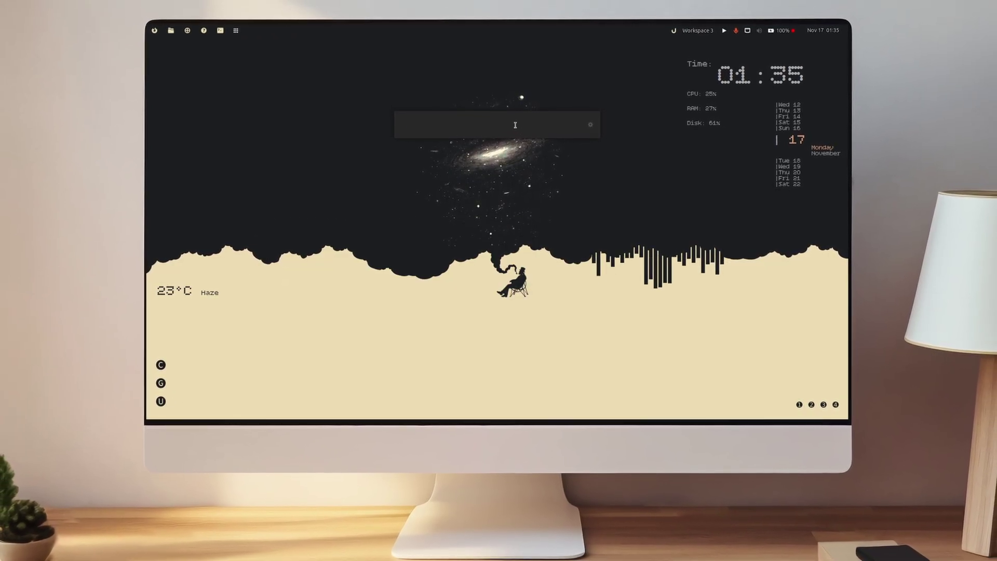
text(exte)
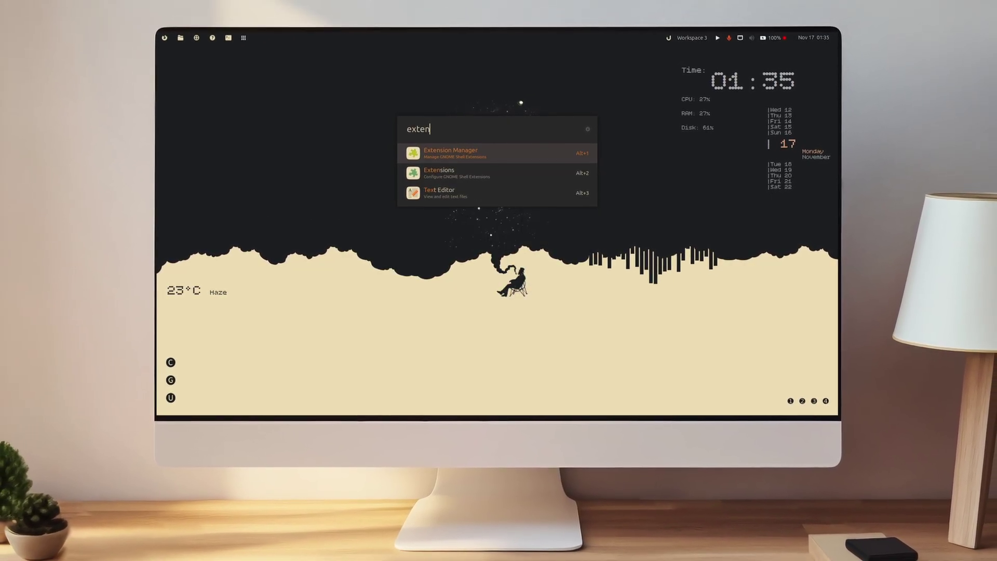
text(n)
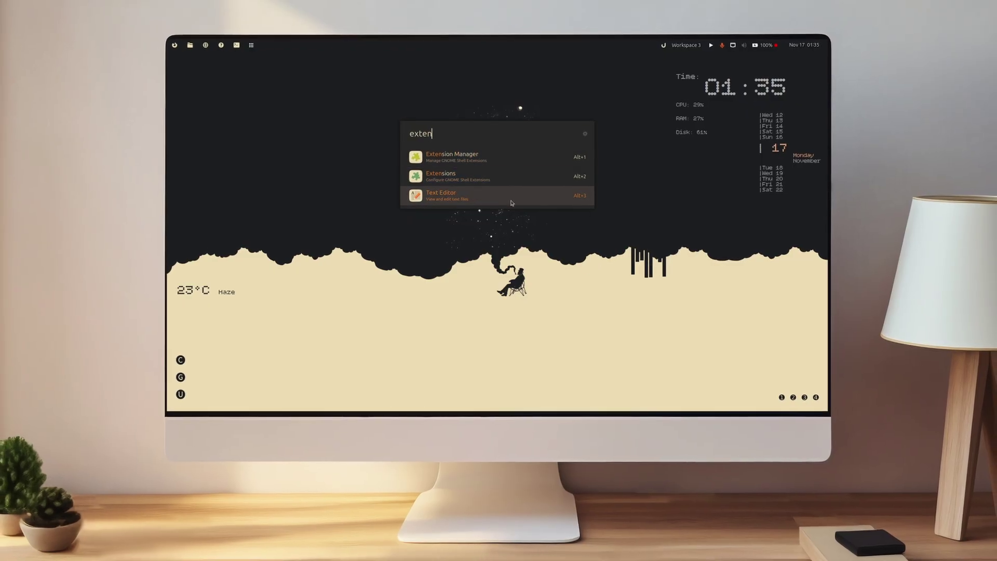
click(498, 158)
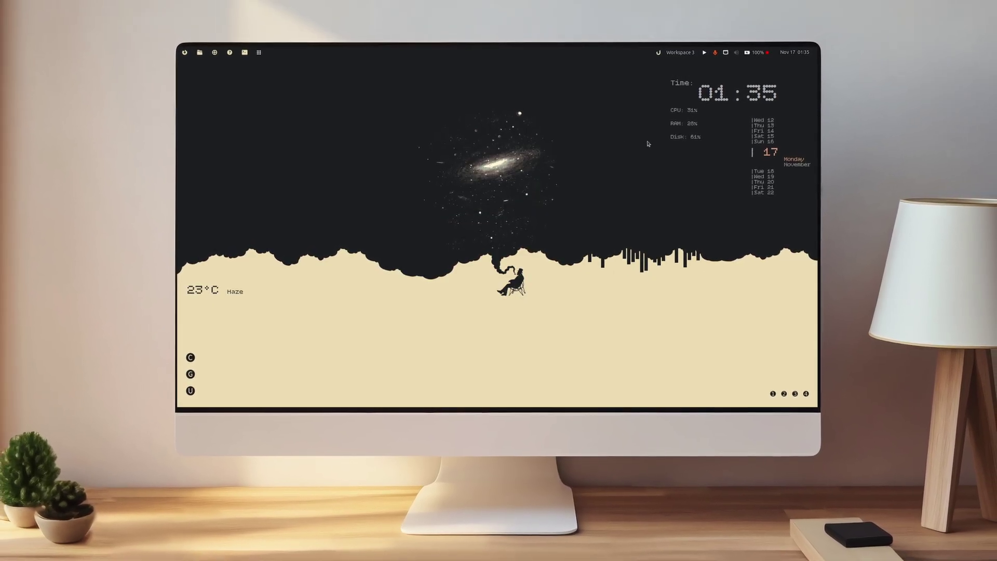
click(621, 144)
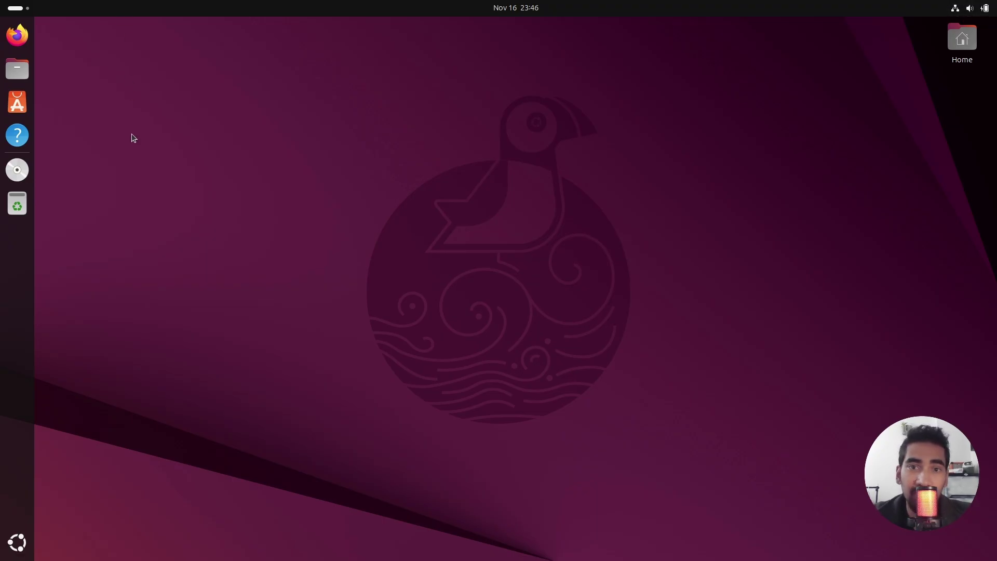
Extract warmhorizon2.zip in the Downloads folder
click(17, 69)
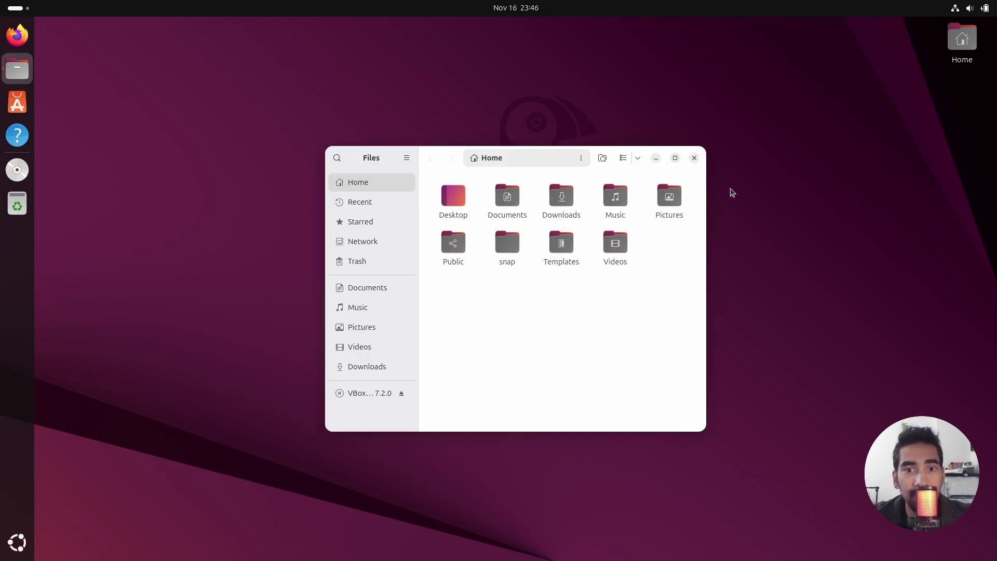
double_click(555, 218)
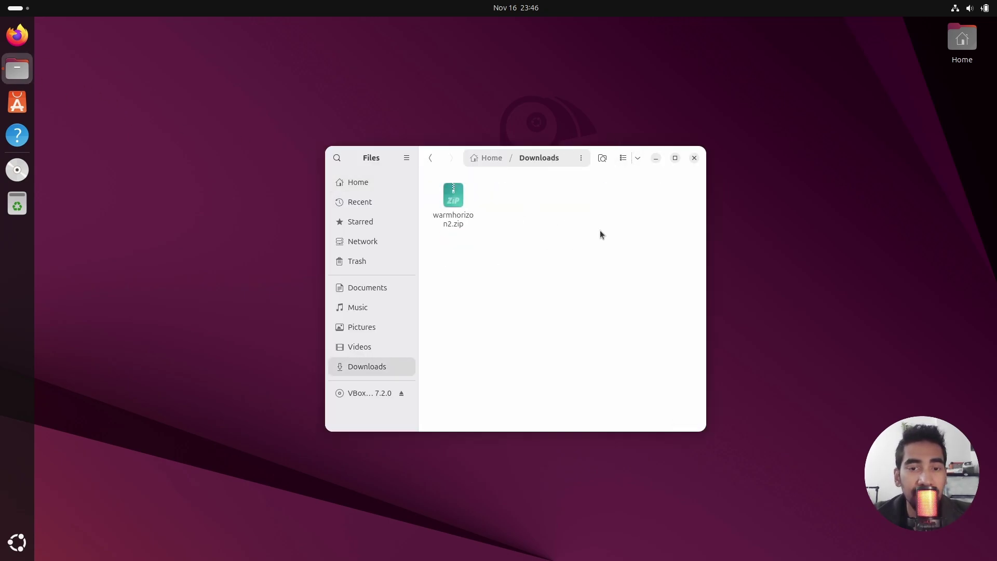
drag(530, 254, 470, 220)
click(525, 227)
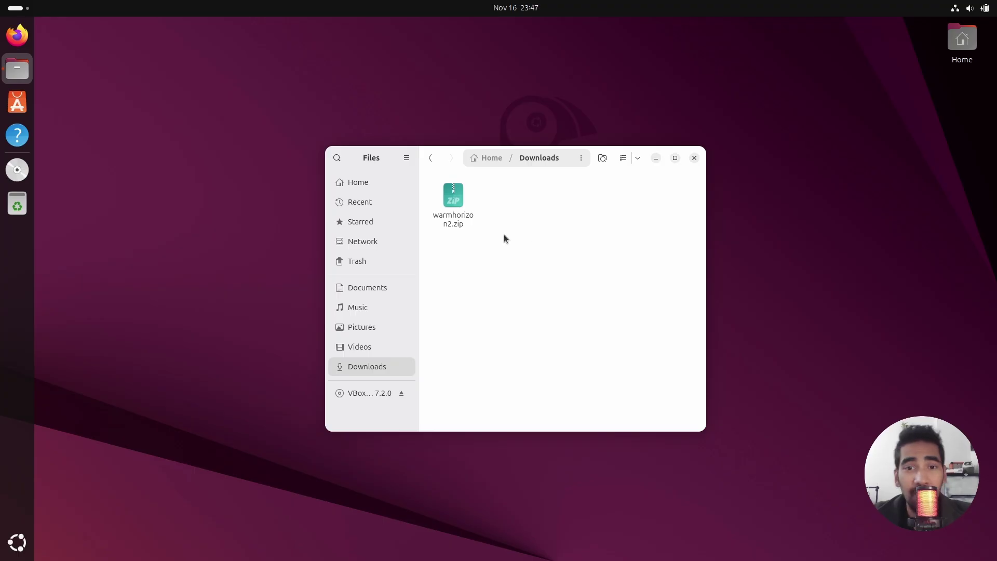
right_click(456, 203)
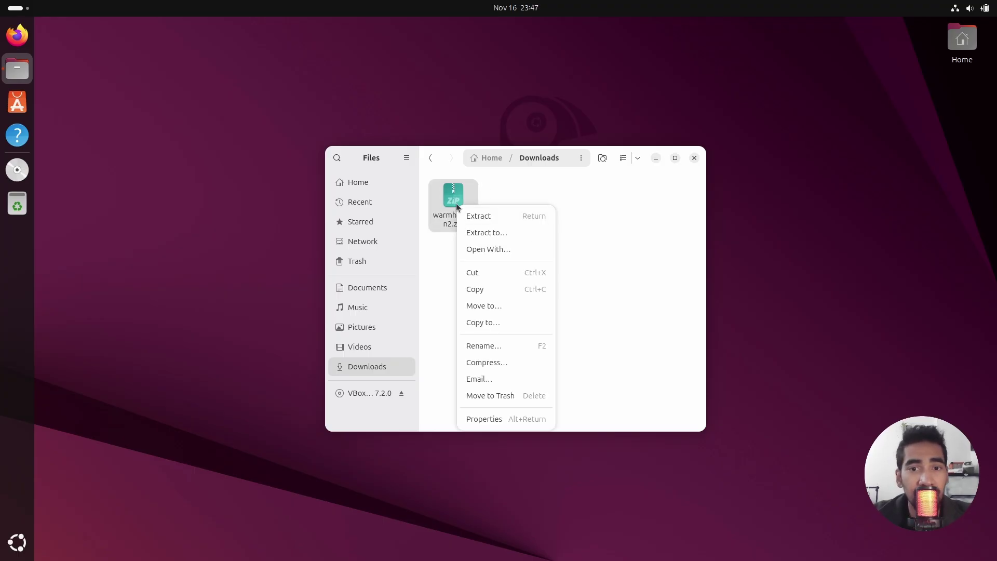
click(523, 216)
click(530, 299)
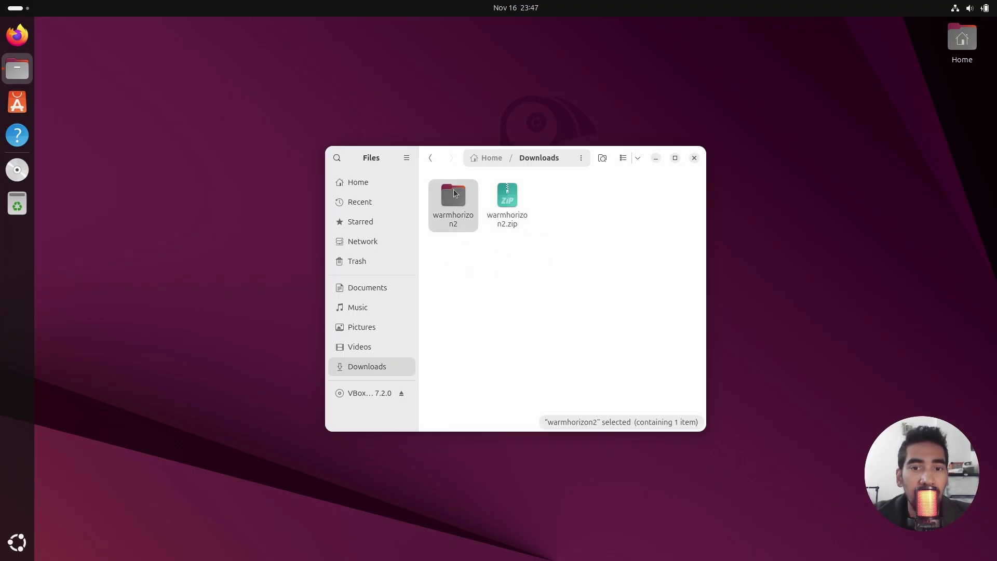
Enter the extracted warmhorizon2 folder and open a terminal at that location
double_click(453, 194)
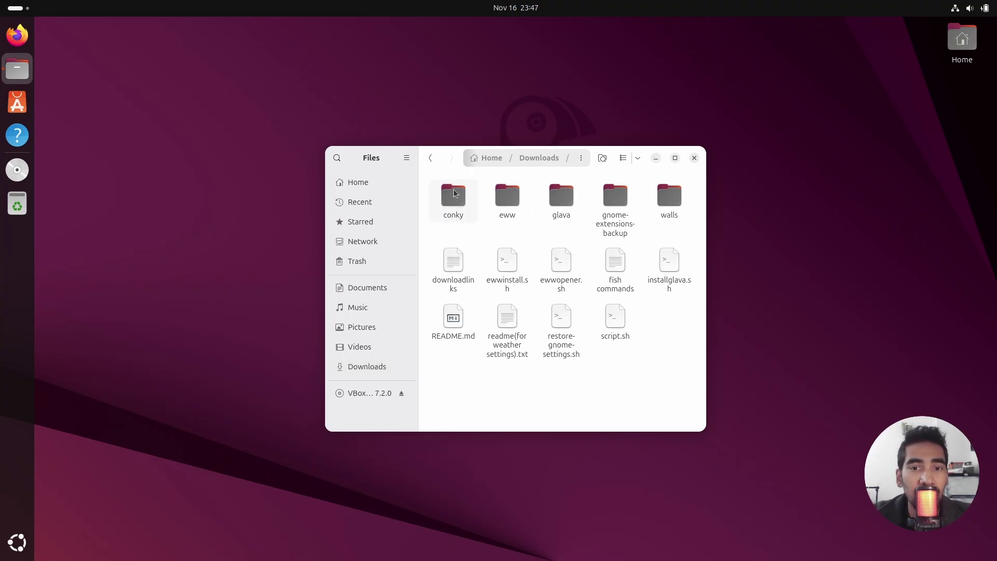
drag(662, 362, 613, 329)
right_click(664, 360)
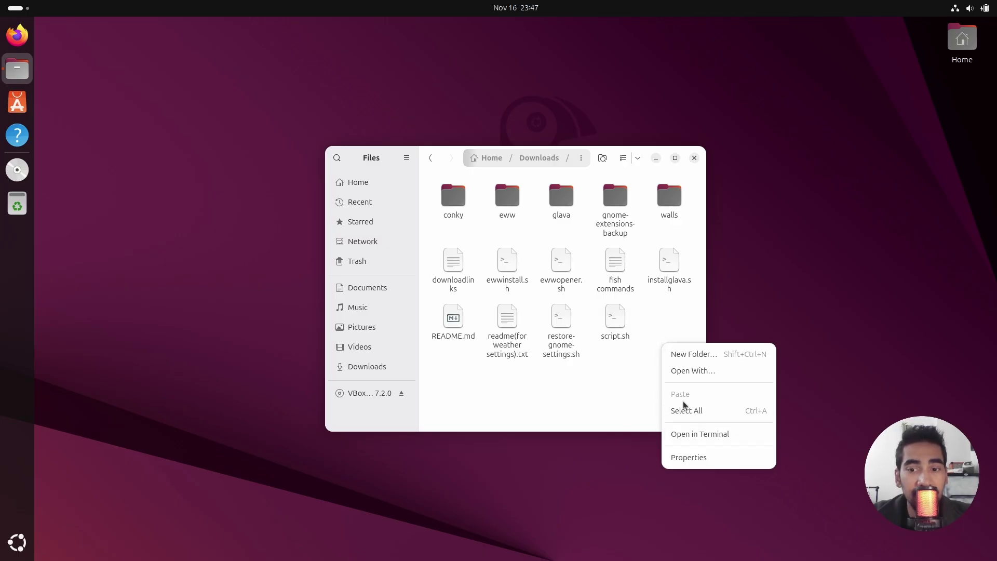
click(704, 434)
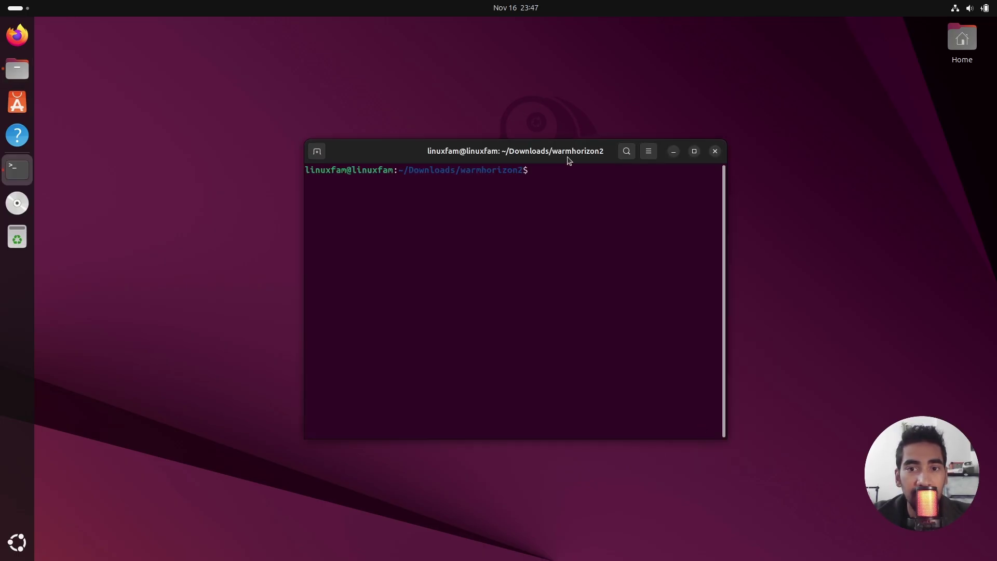
Arrange the terminal and the file manager side by side so both windows are fully visible
drag(570, 160, 799, 155)
drag(481, 155, 288, 155)
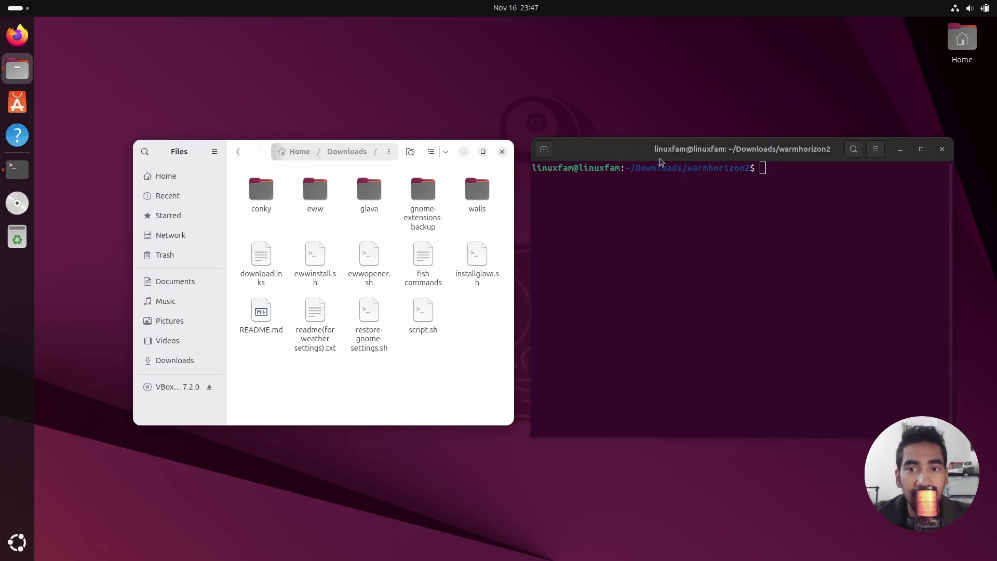
drag(659, 160, 642, 159)
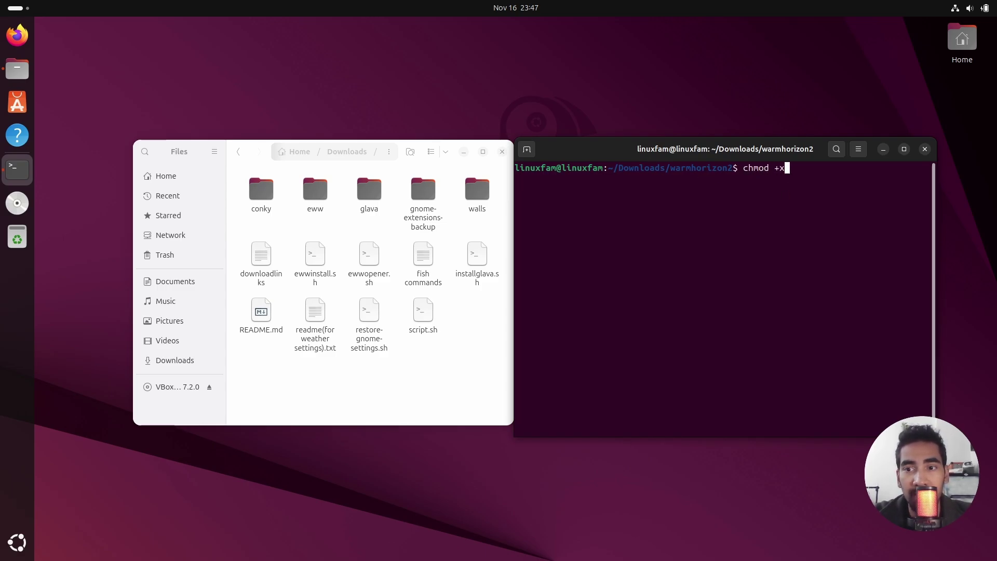
Make script.sh executable with chmod +x in the warmhorizon2 folder
text(scrip)
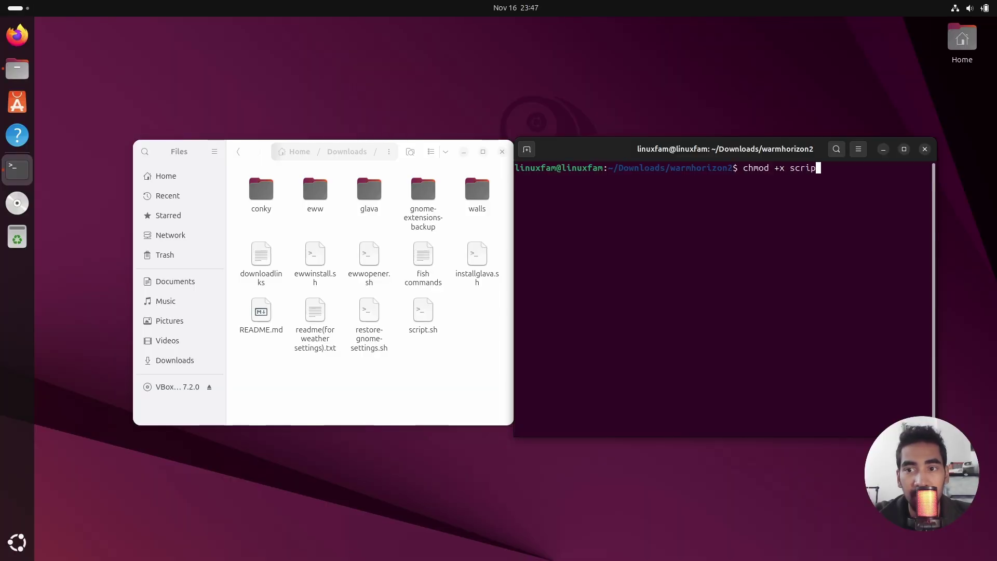
text(t.sh)
key(Return)
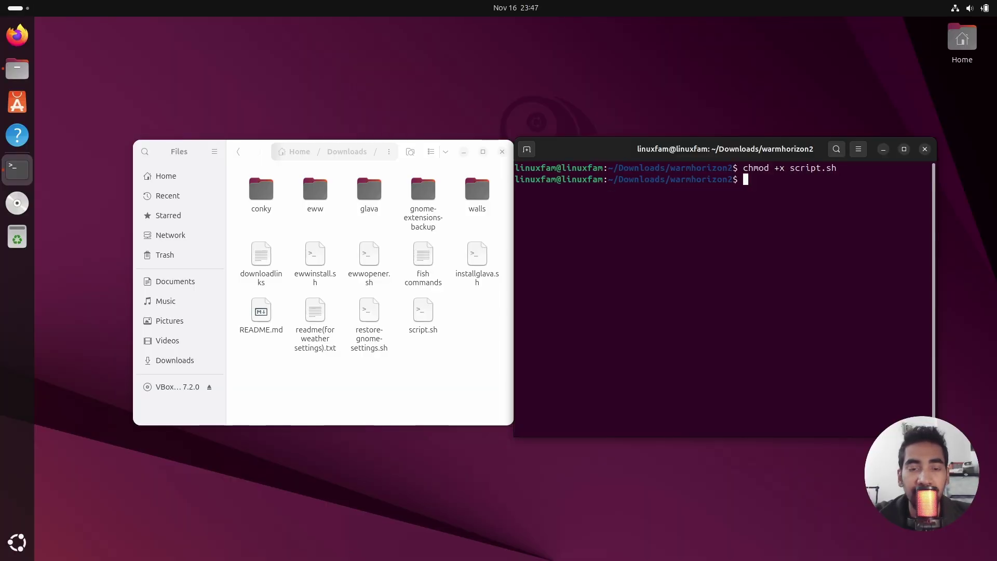
Run ./script.sh in the terminal and accept adding the Conky Manager2 repository
text(./)
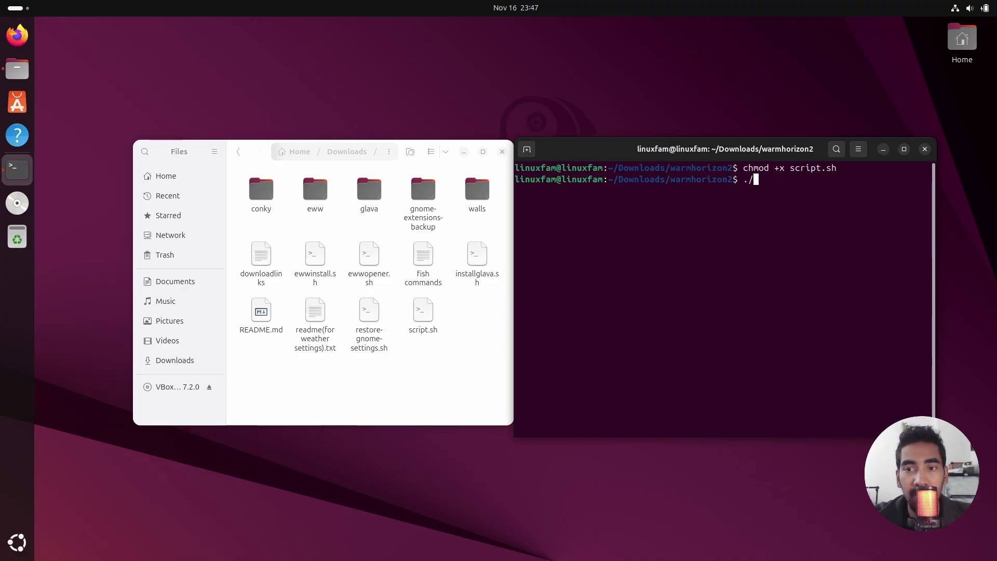
text(script.s)
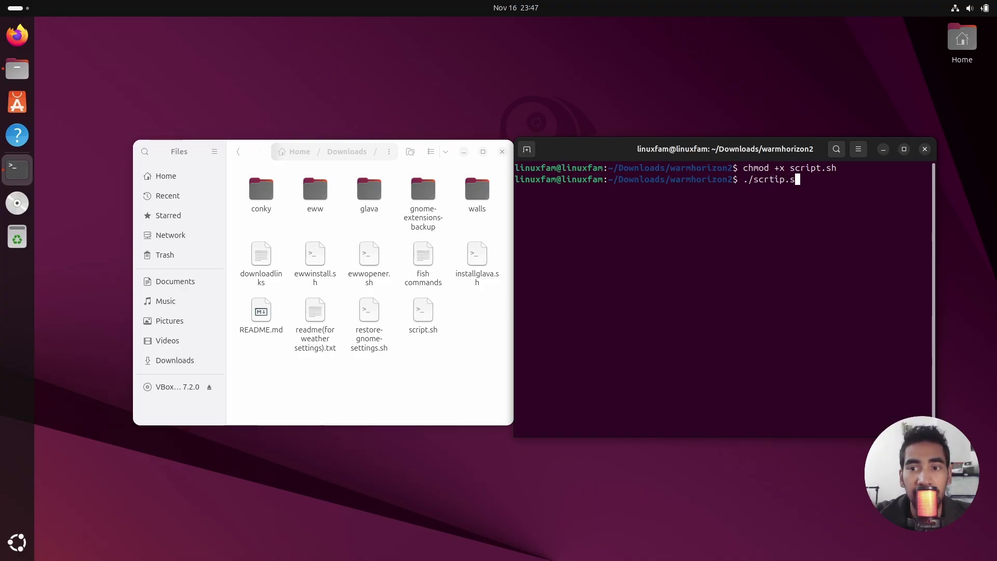
text(h)
key(Return)
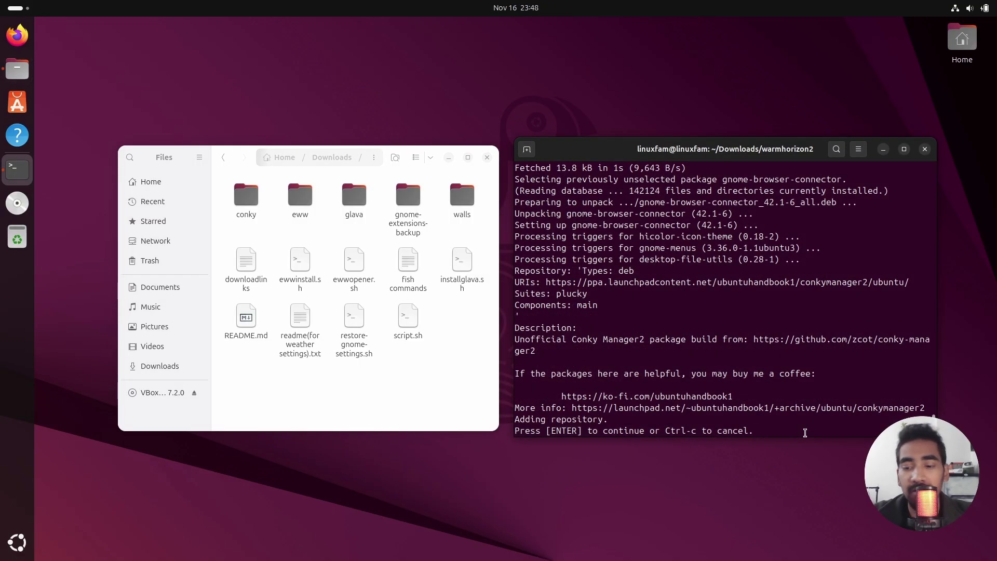
key(Return)
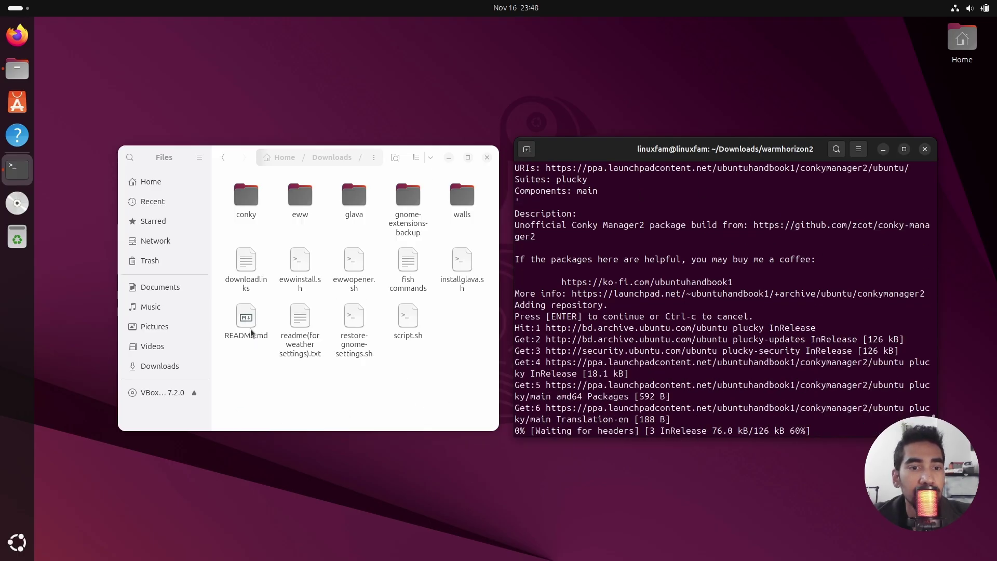
double_click(247, 265)
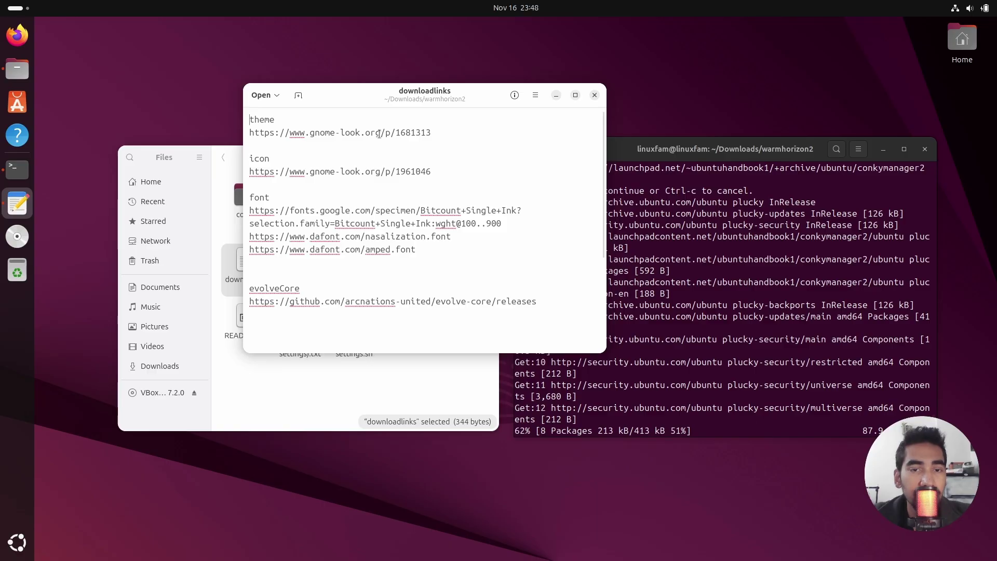
triple_click(379, 133)
key(ctrl+c)
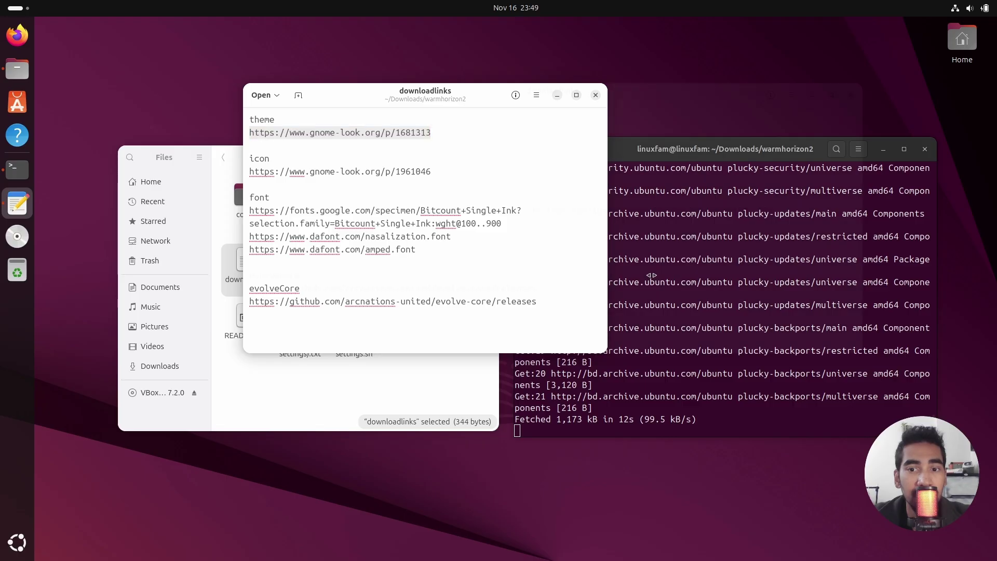
drag(609, 286, 863, 286)
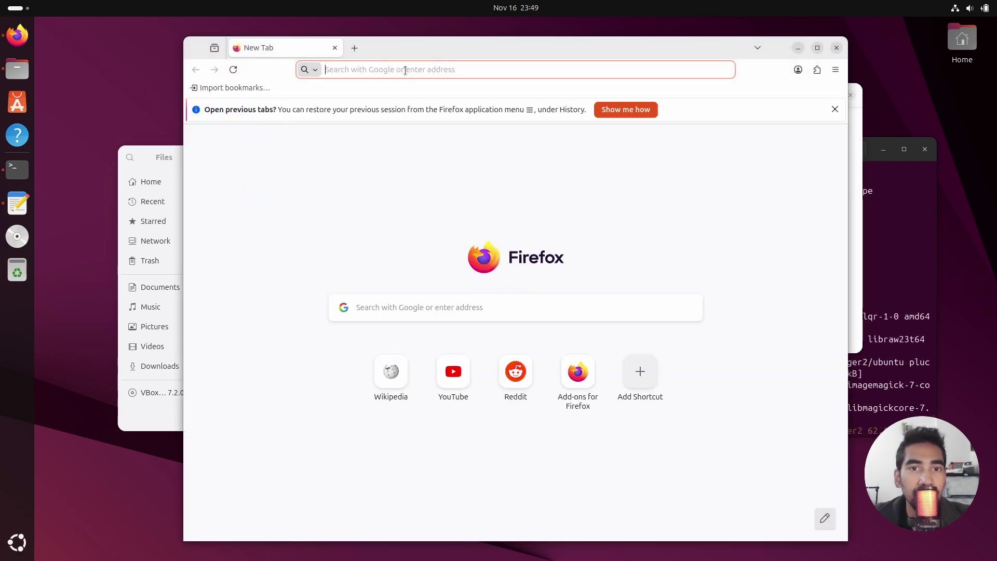
key(ctrl+v)
key(Return)
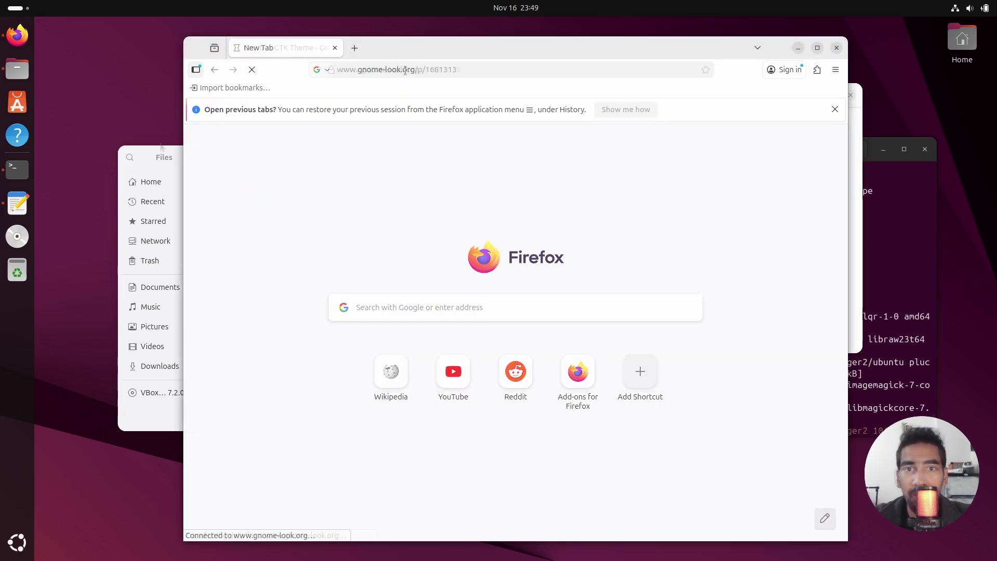
drag(419, 55, 563, 223)
click(368, 174)
triple_click(367, 174)
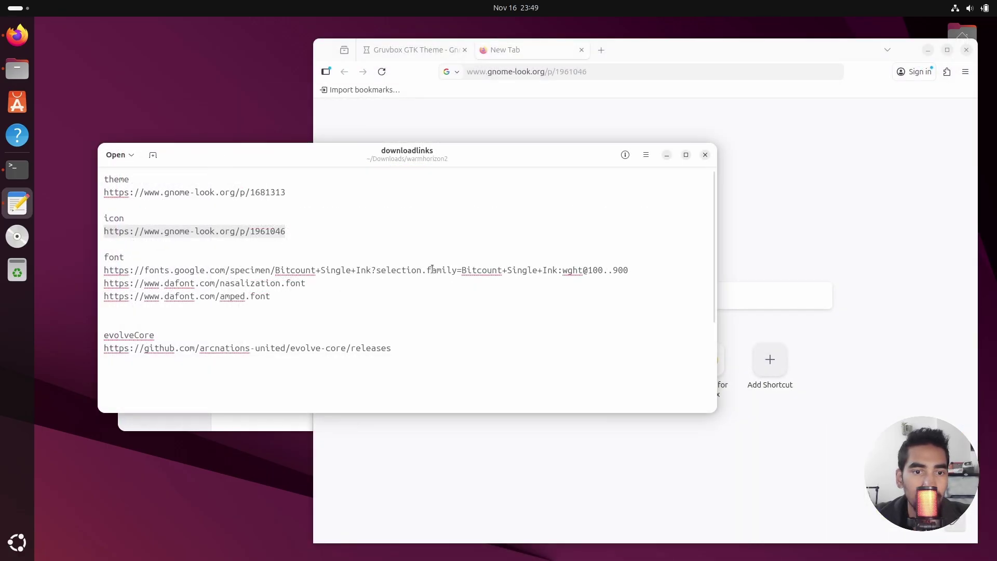
Open the Google Fonts link for Bitcount Single Ink from the downloadlinks file in a new browser tab
triple_click(432, 269)
key(ctrl+c)
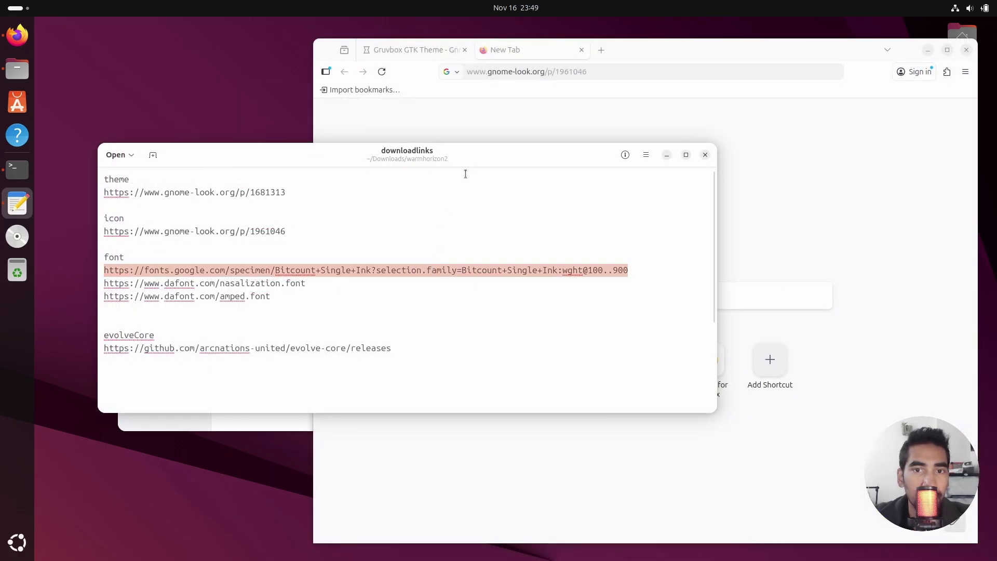
click(601, 50)
key(ctrl+v)
key(Return)
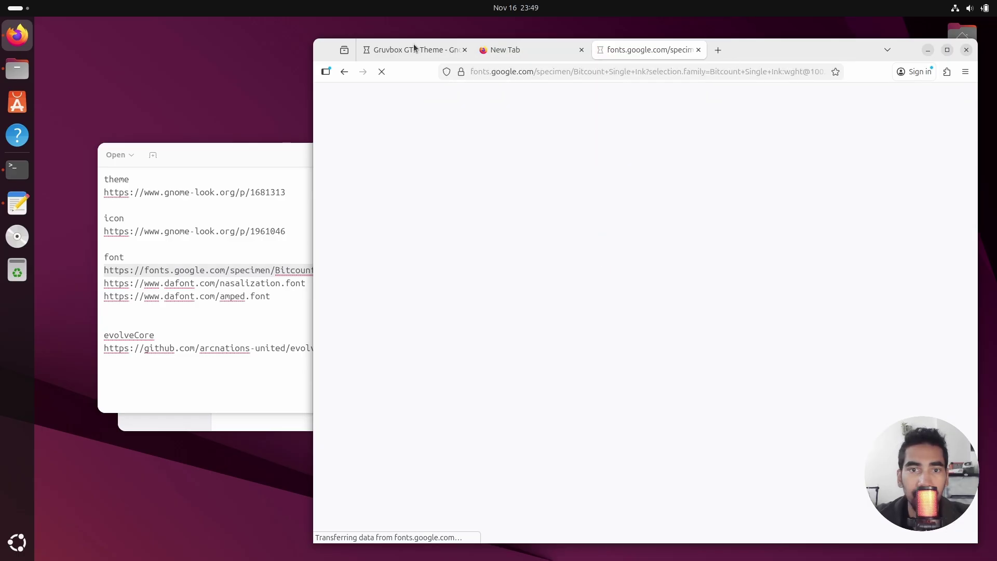
click(198, 283)
triple_click(197, 283)
key(ctrl+c)
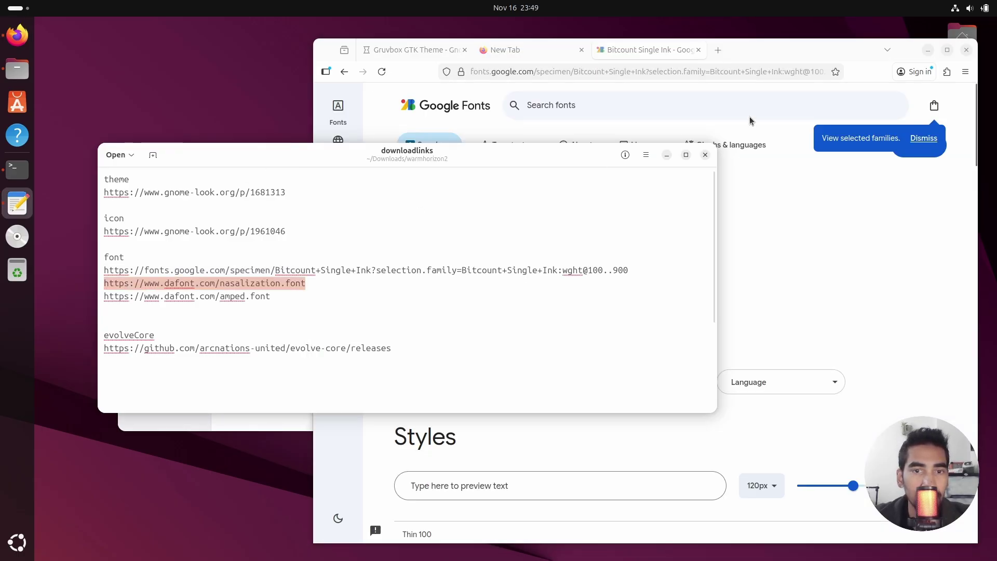
click(719, 50)
key(ctrl+v)
key(Return)
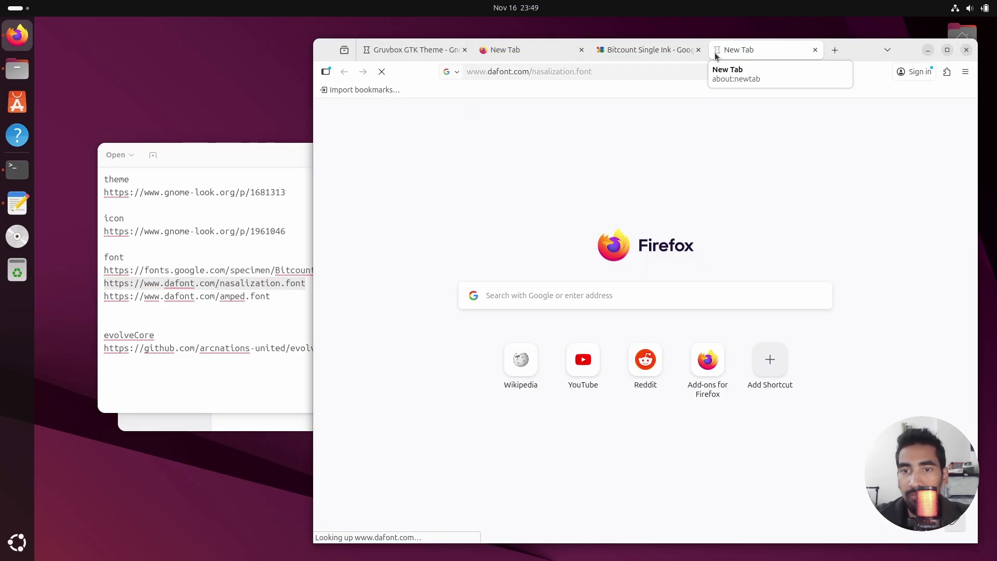
click(204, 300)
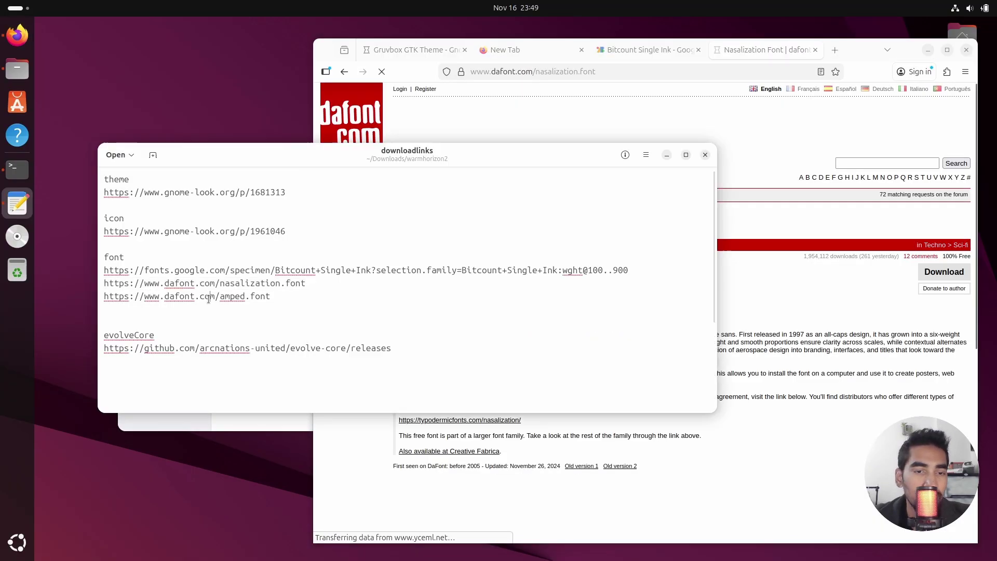
triple_click(204, 298)
key(ctrl+c)
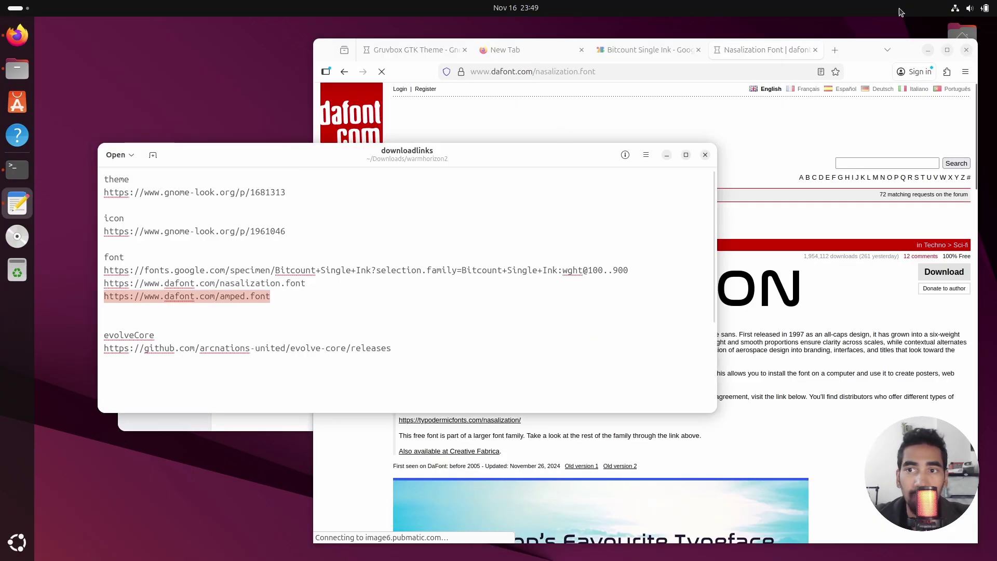
click(835, 50)
key(ctrl+v)
key(Return)
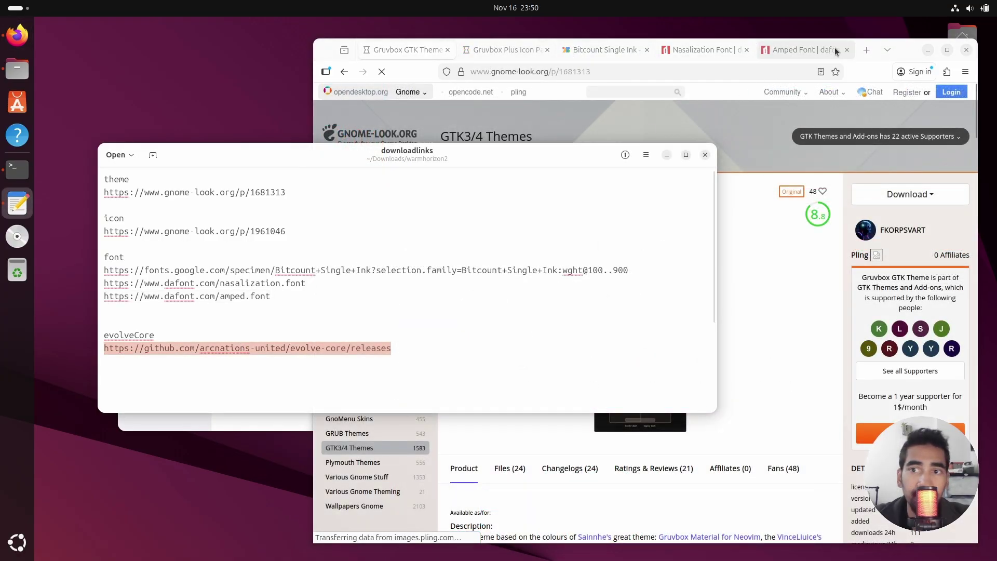
click(866, 50)
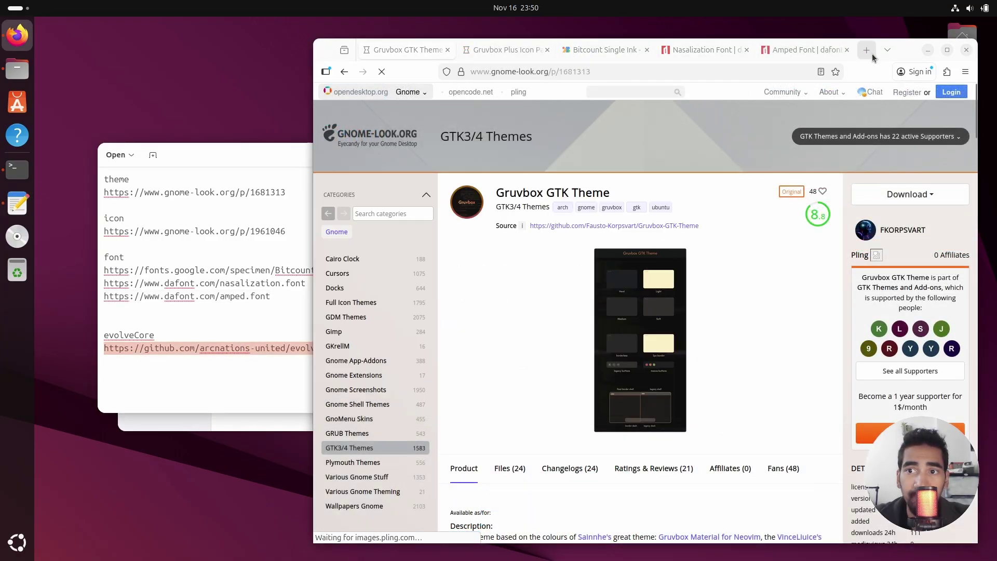
text(https://github.com/arcnations-united/evolve-core/releases)
key(Return)
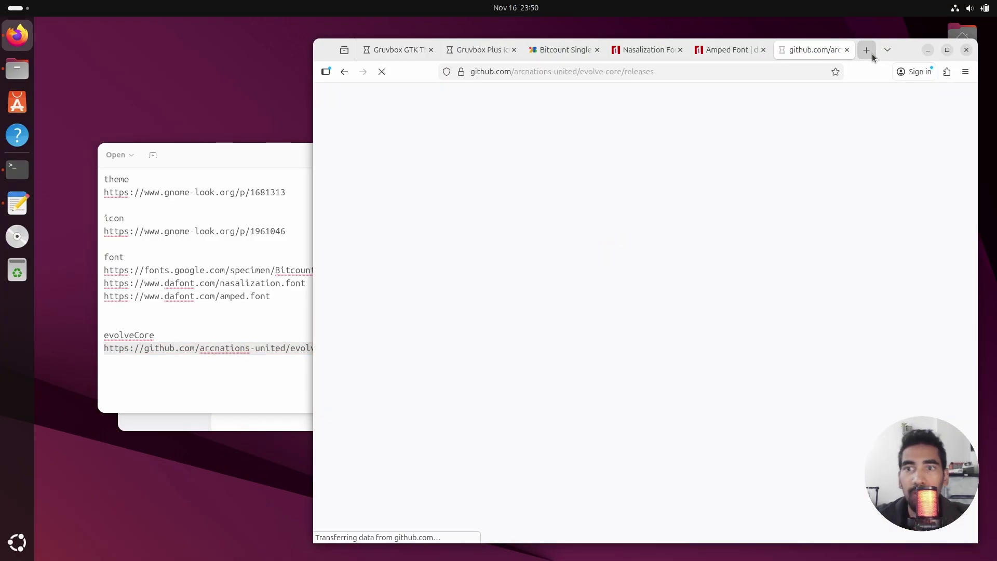
Close the downloadlinks text file and reposition the browser window with the Gruvbox GTK Theme page showing
click(373, 51)
click(224, 158)
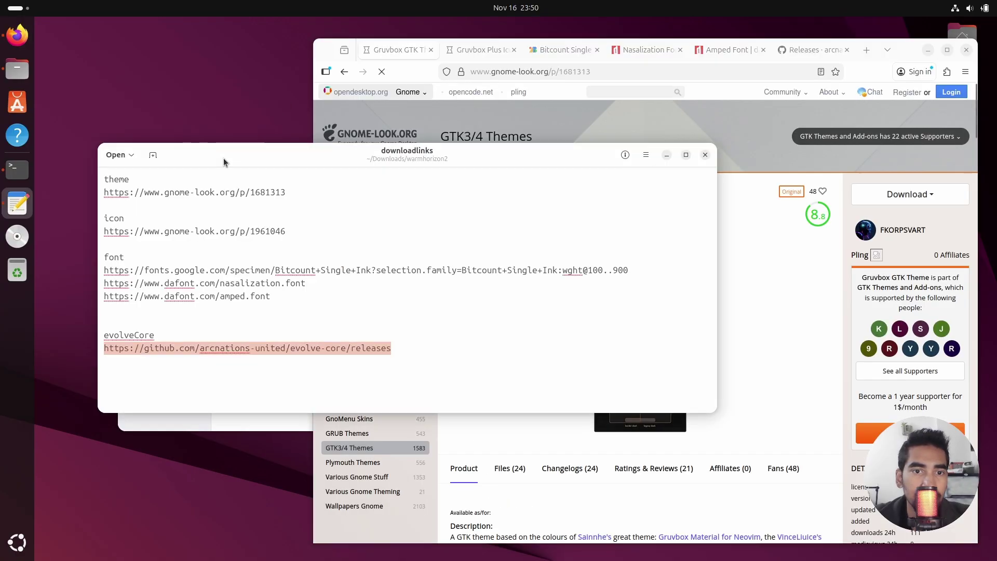
click(705, 155)
drag(906, 54, 730, 45)
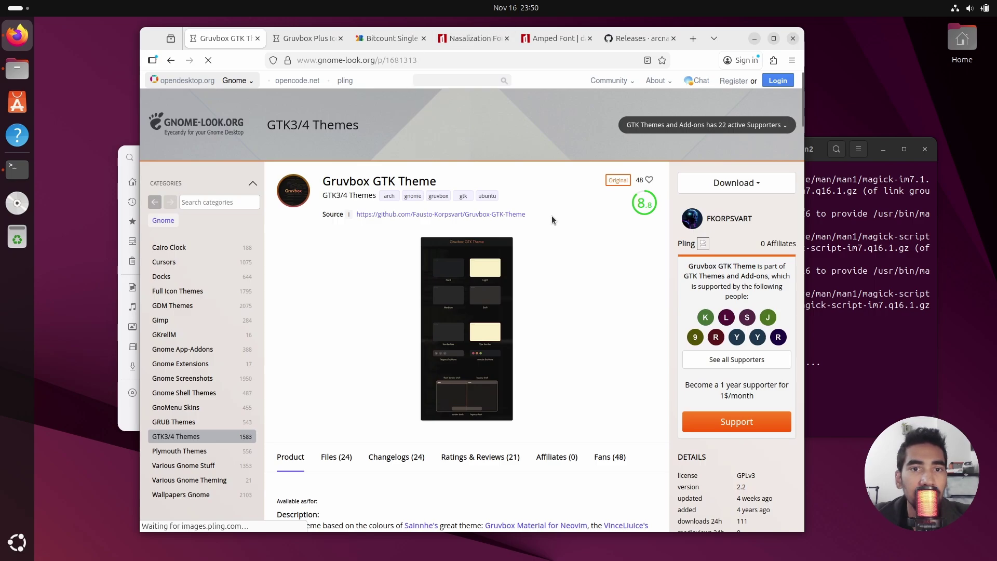
Request the Gruvbox-BL-MB-light.tar.xz download from the files list of the Gruvbox GTK Theme page
scroll(575, 285, down, 5)
scroll(522, 290, up, 3)
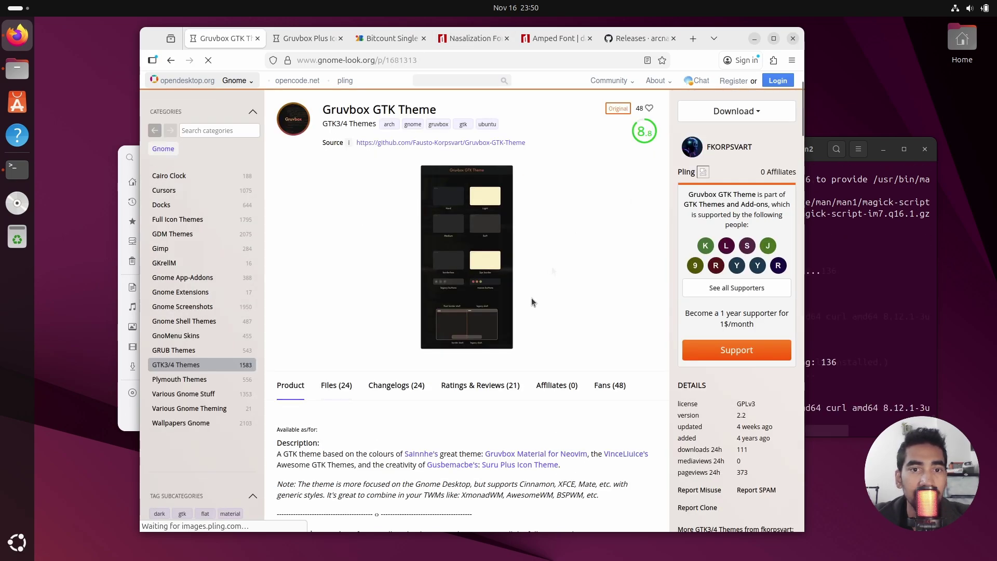
click(336, 385)
scroll(563, 339, down, 5)
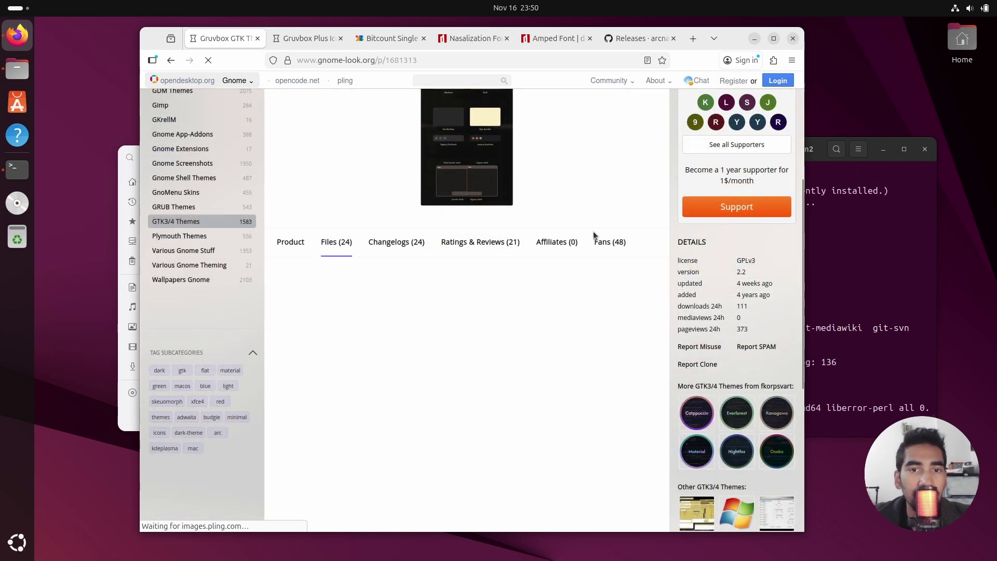
scroll(491, 183, up, 9)
scroll(537, 348, down, 7)
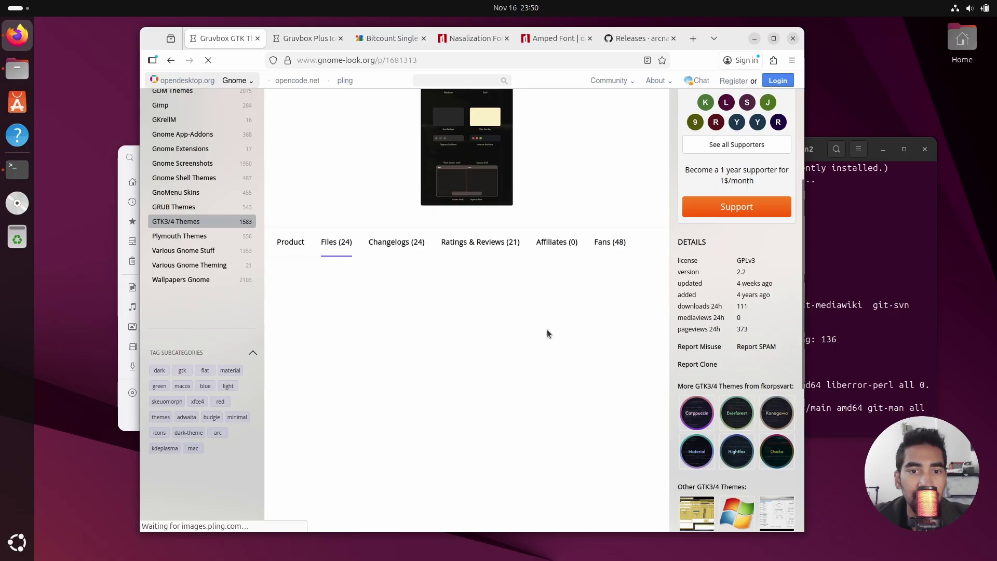
scroll(390, 239, up, 3)
scroll(590, 253, down, 7)
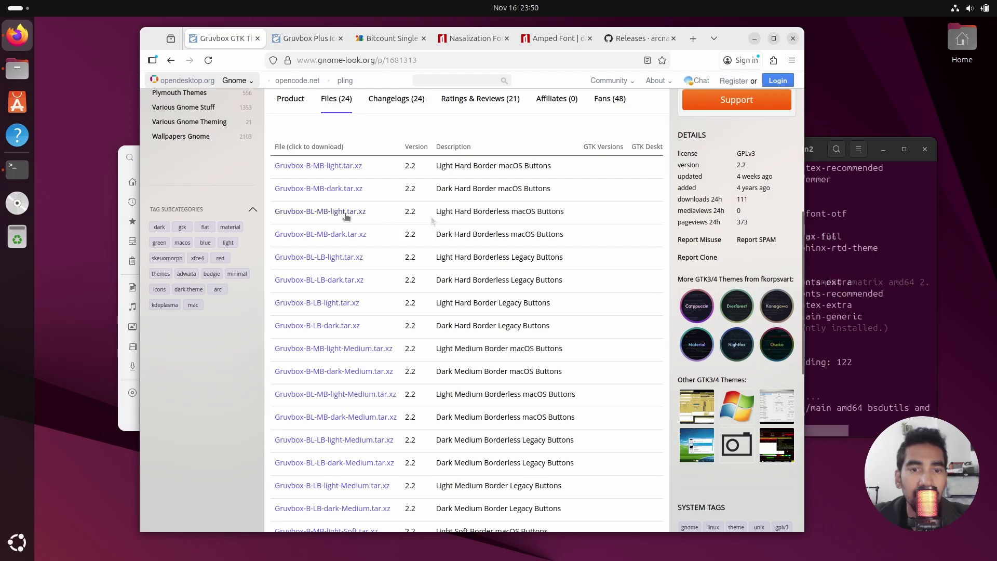
click(318, 213)
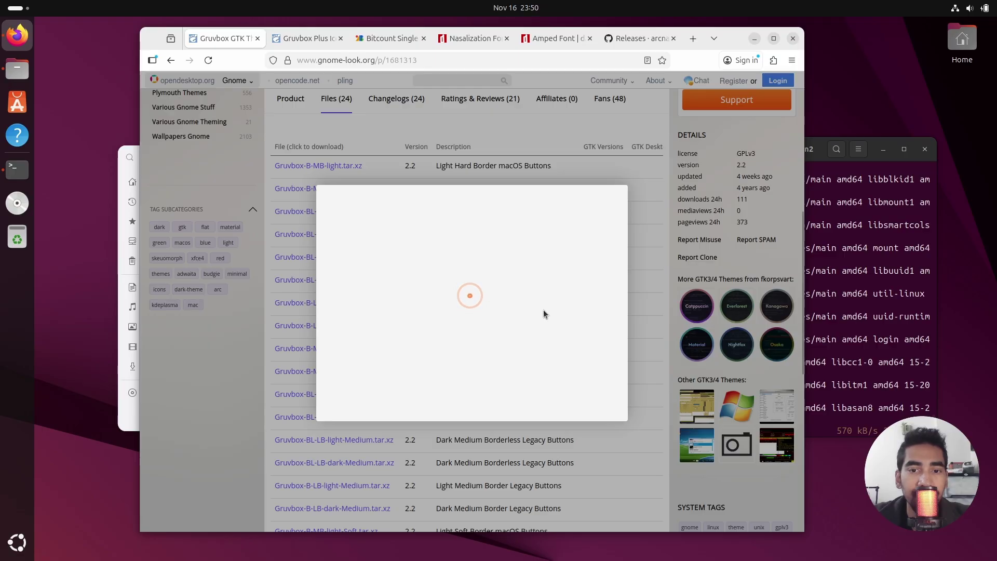
Request the gruvbox-plus-icon-pack.6.3.0.tar.gz download from the files list of the Gruvbox Plus Icon Pack page
click(310, 39)
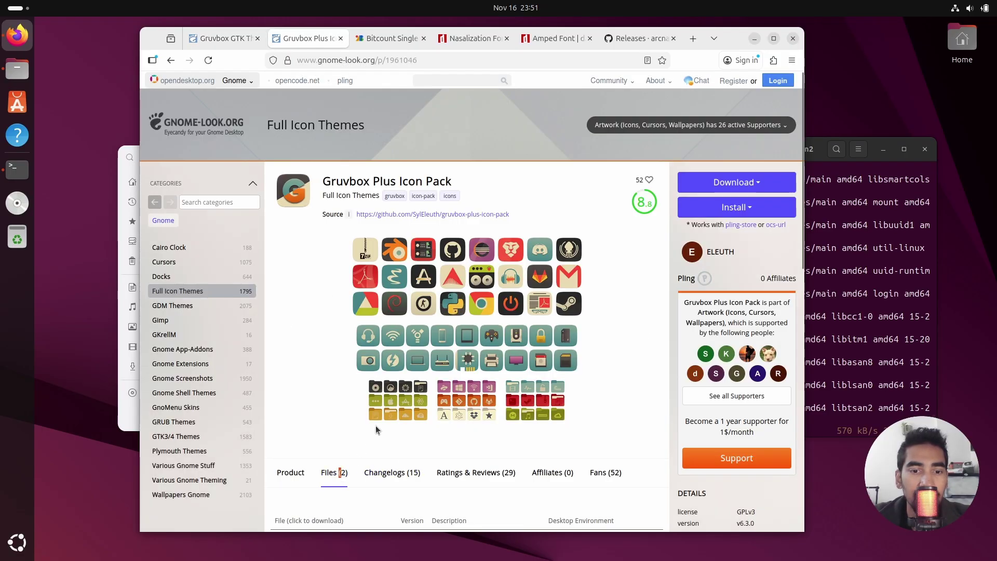
scroll(376, 430, down, 4)
click(338, 326)
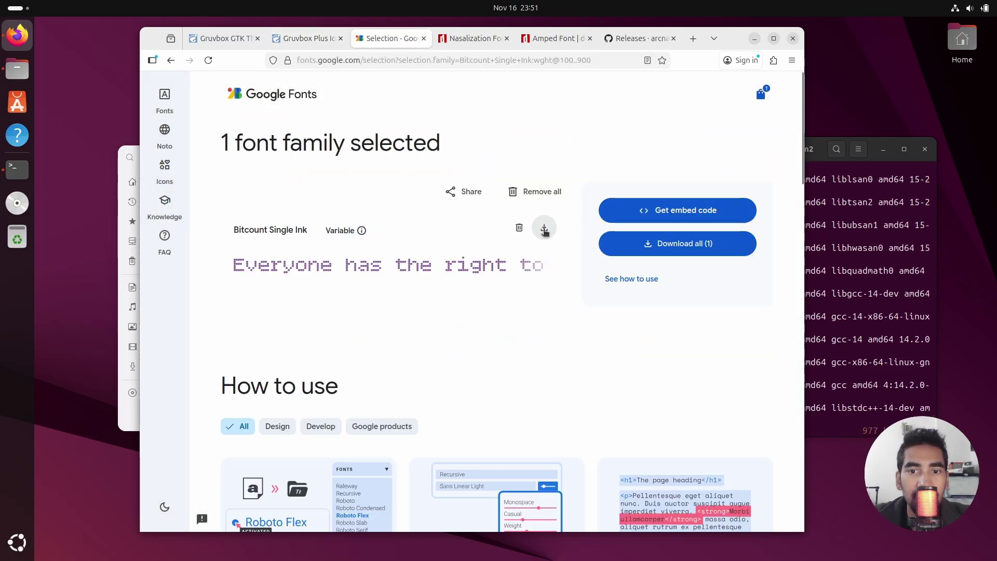
Download the Bitcount Single Ink, Nasalization and Amped font archives from their open pages
click(544, 227)
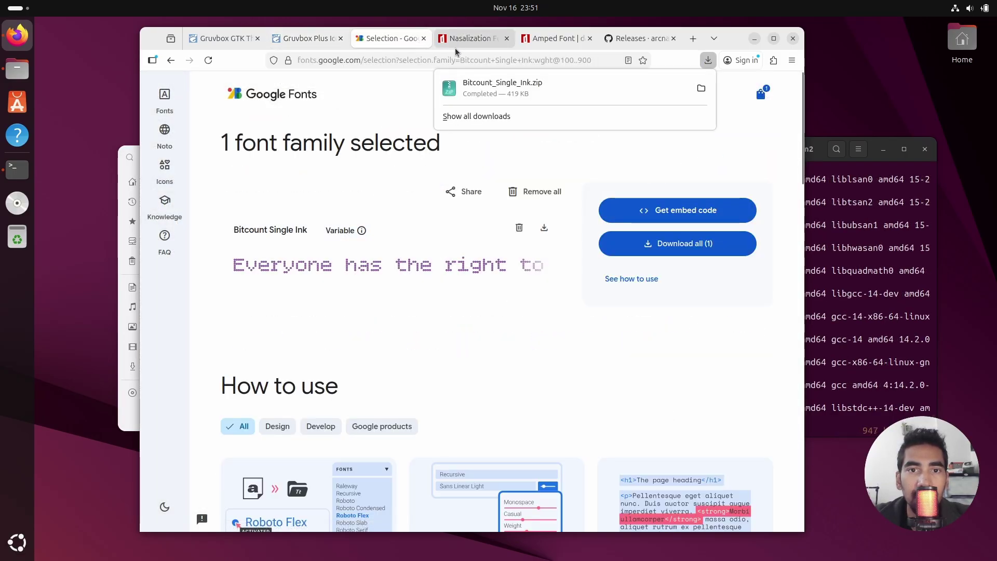
click(467, 39)
click(765, 262)
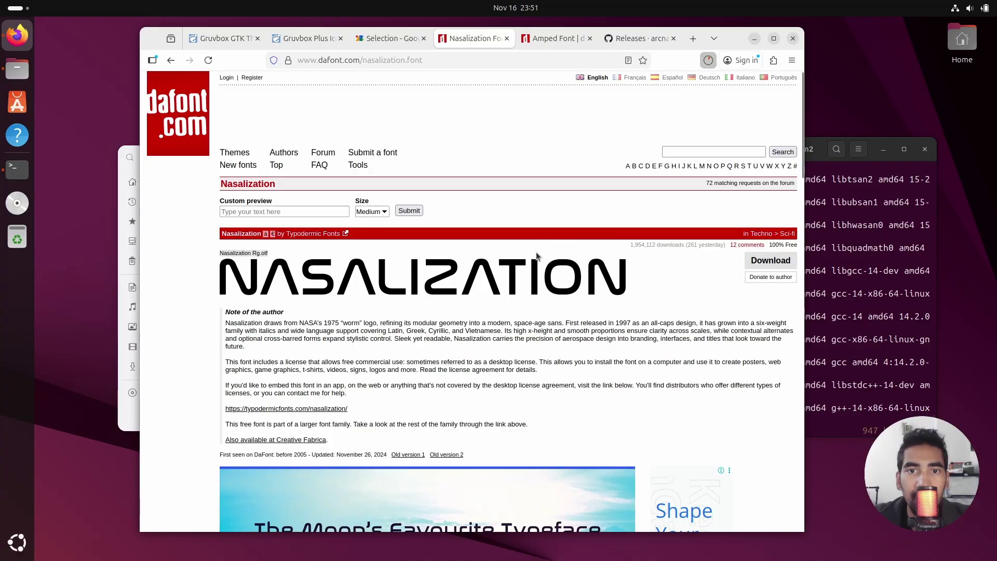
click(554, 39)
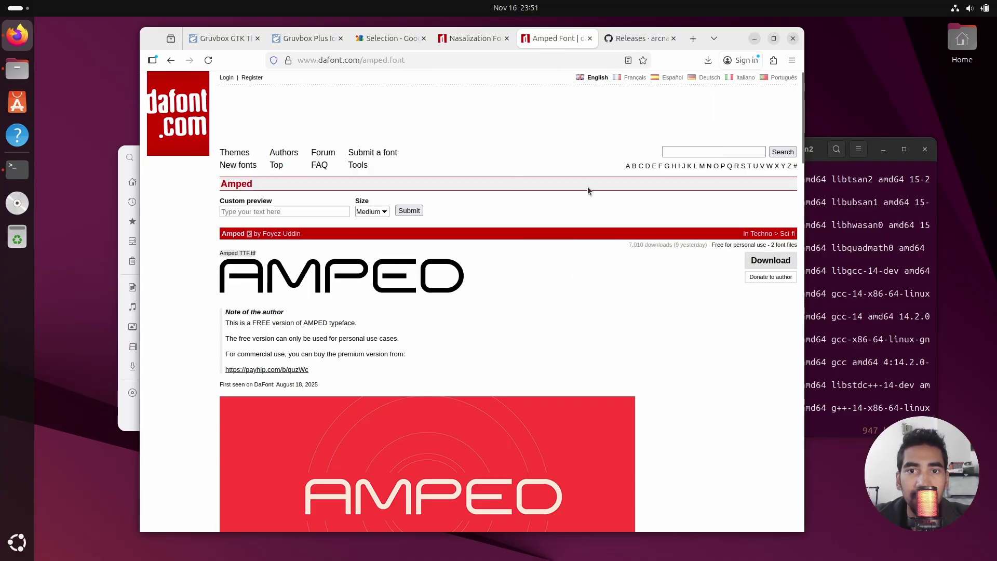
click(765, 259)
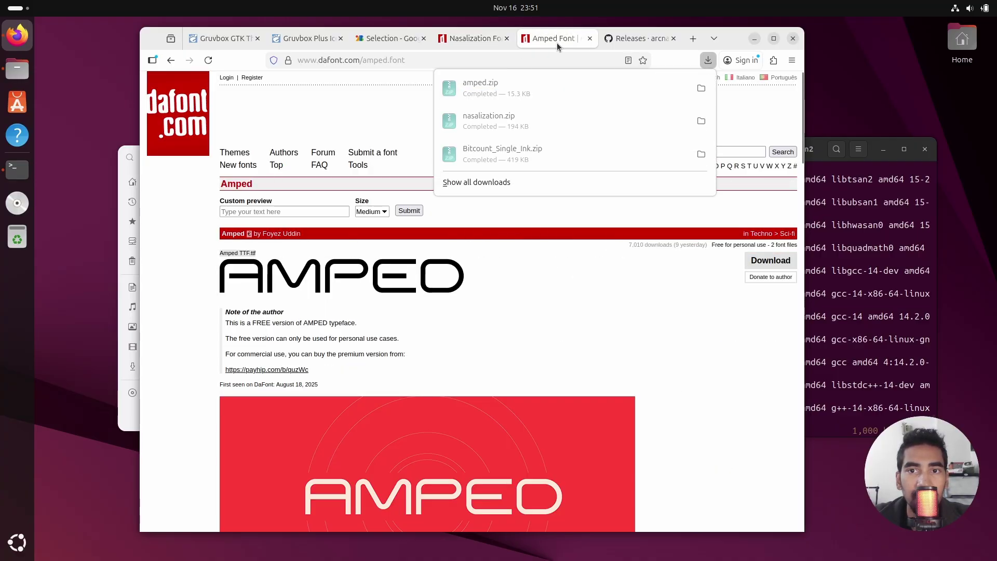
Download EvolveCore-v1.7.zip from the v1.7 release assets on the evolve-core releases page
click(628, 39)
scroll(586, 294, down, 5)
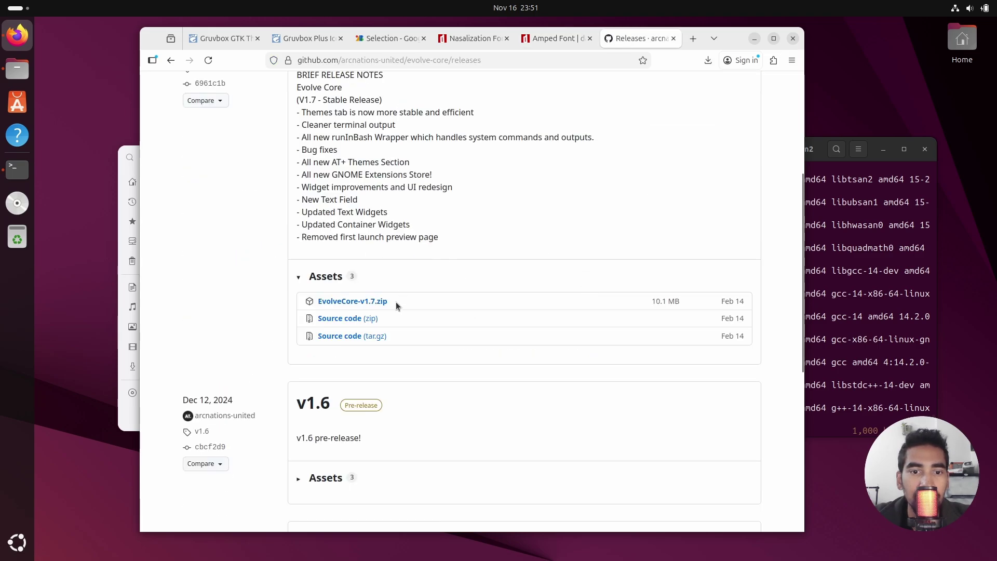
click(356, 302)
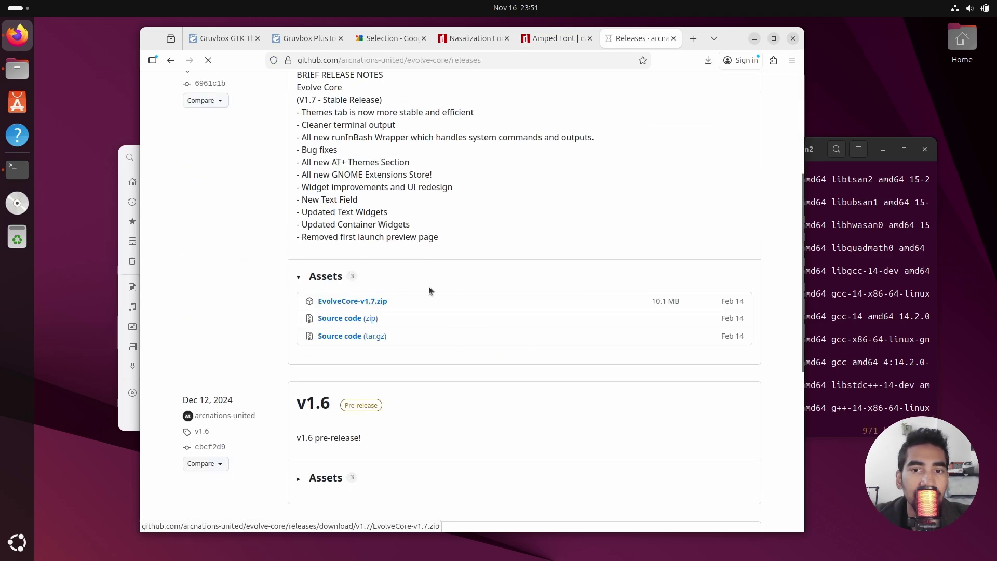
scroll(429, 286, up, 5)
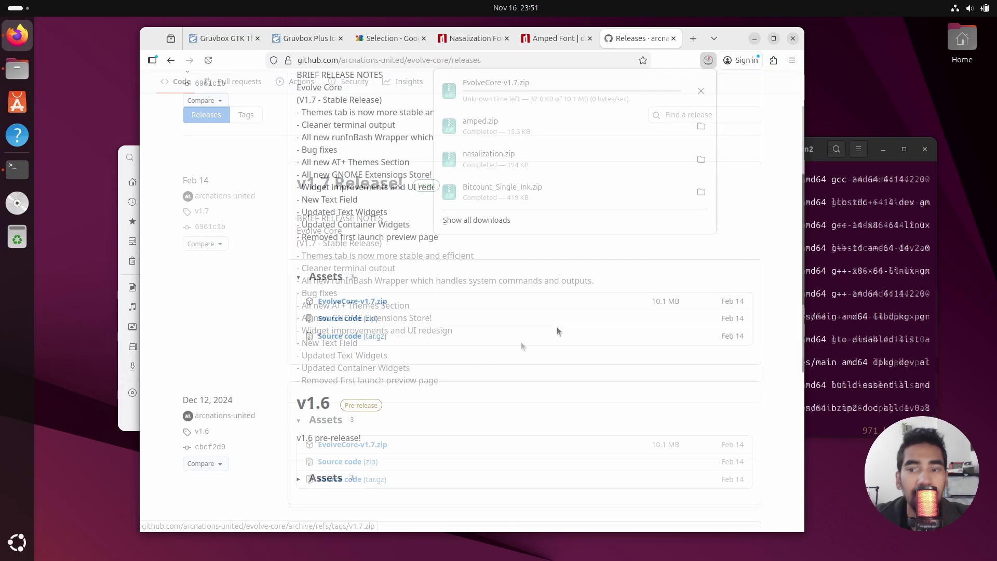
scroll(557, 326, up, 2)
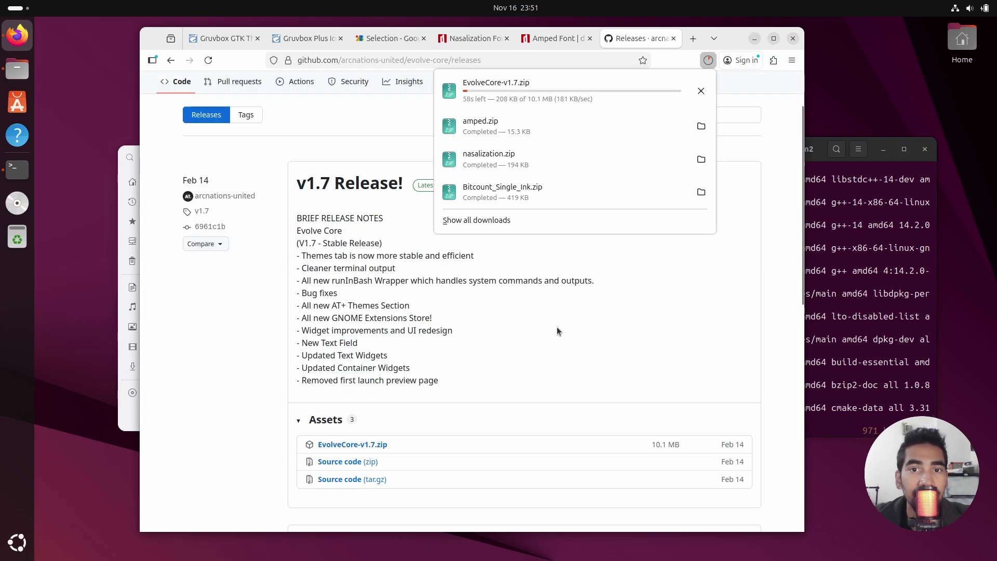
click(764, 223)
Start the requested downloads of the Gruvbox GTK Theme and the Gruvbox Plus Icon Pack from their pages
click(224, 39)
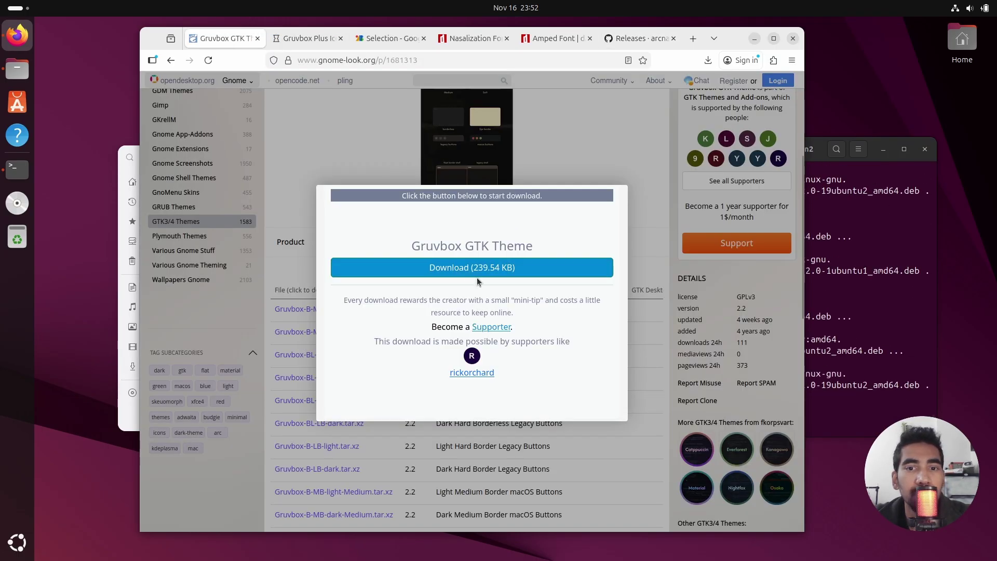
click(478, 272)
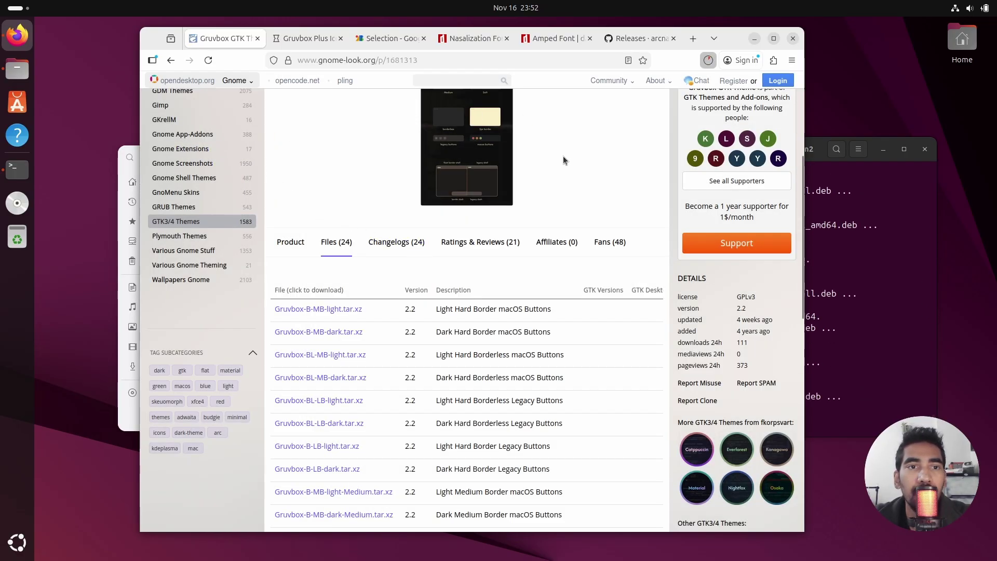
click(301, 39)
click(301, 36)
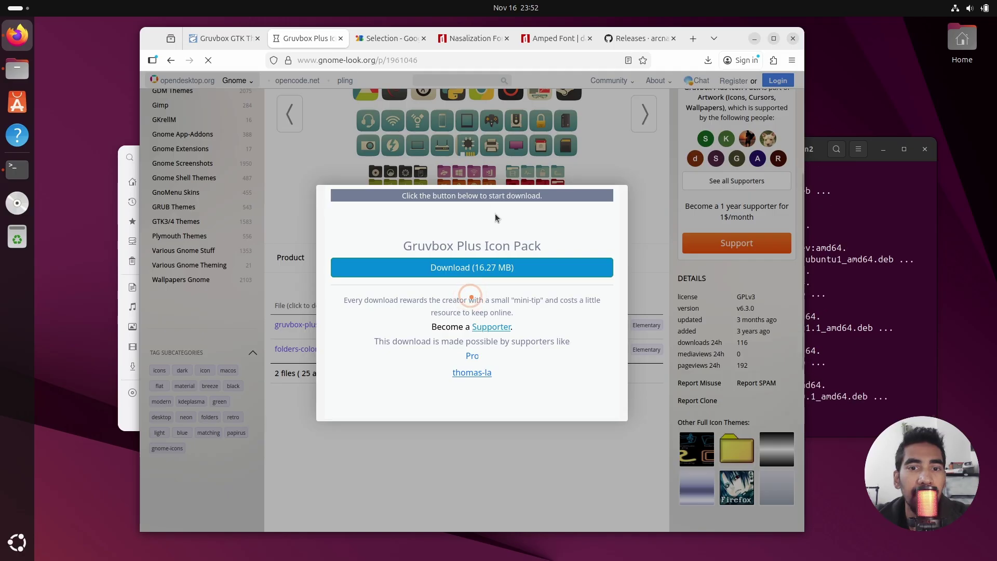
click(481, 269)
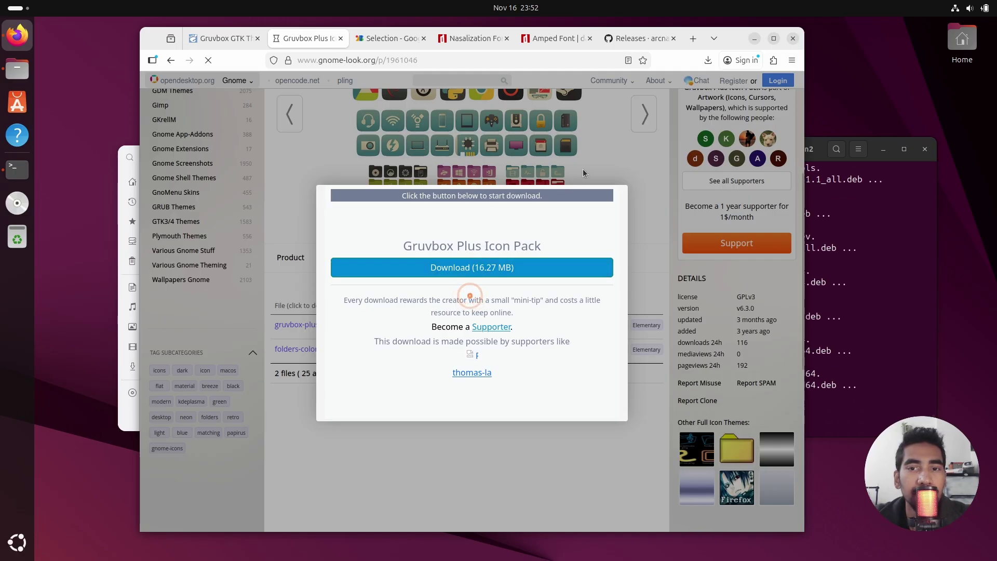
scroll(552, 473, up, 5)
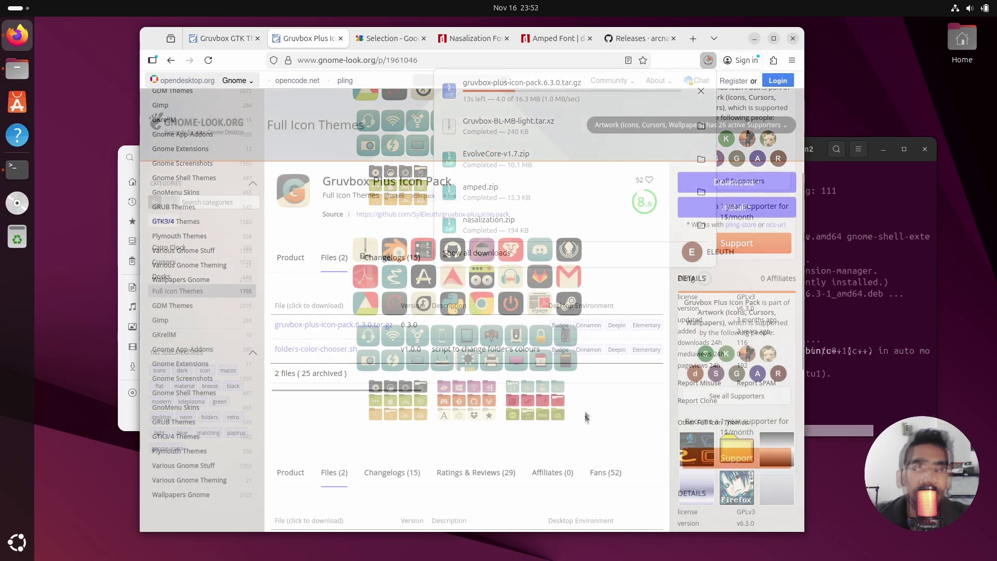
Close the browser window and the terminal, ending the process still running in it
click(793, 37)
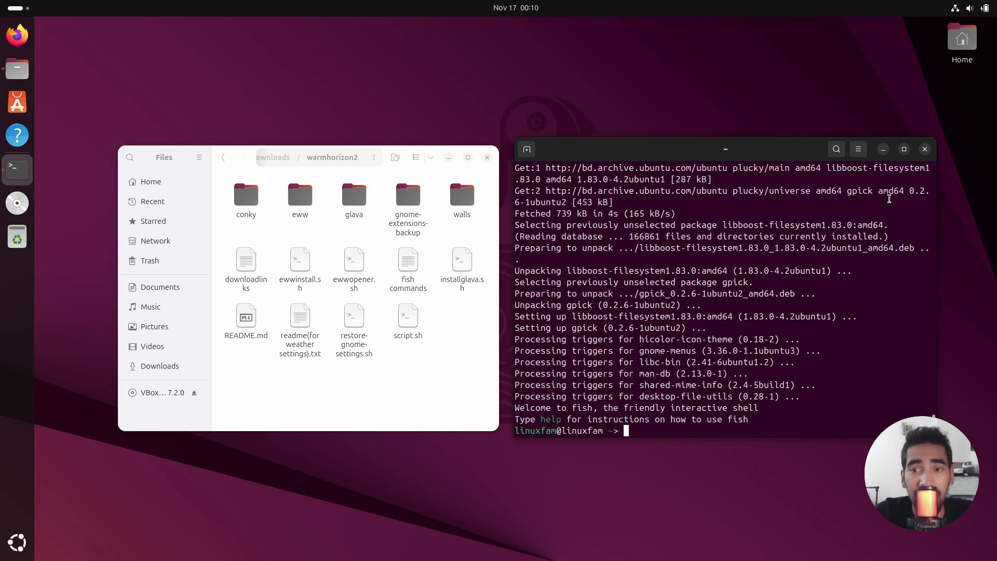
click(927, 150)
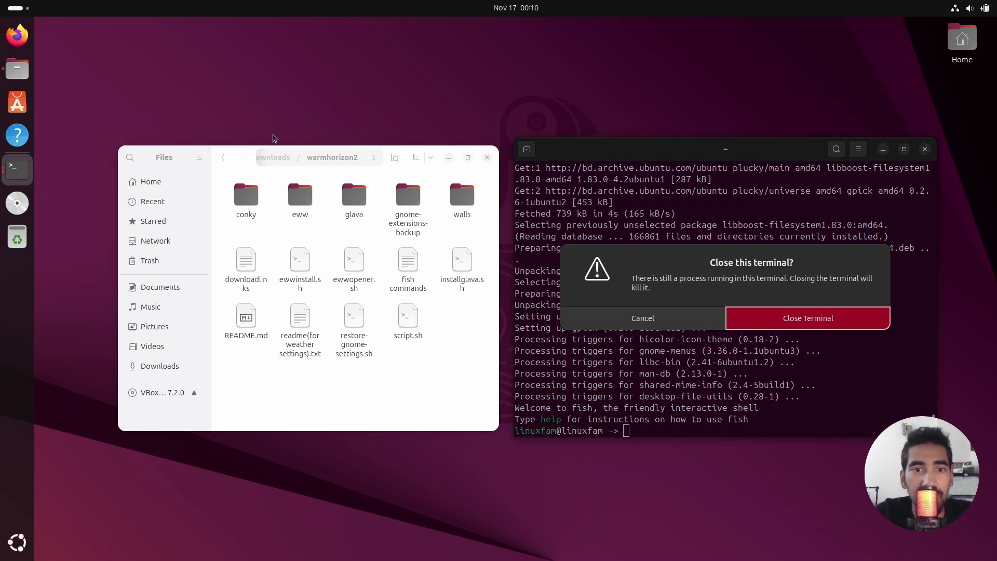
click(833, 323)
Show the Downloads folder in the file manager and reposition the window to leave space beside it
drag(241, 162, 454, 158)
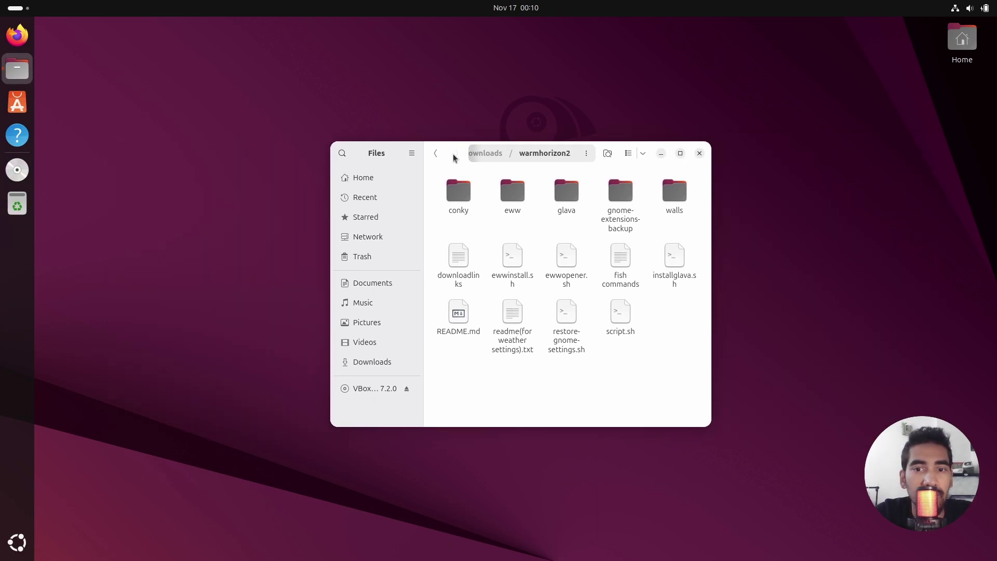
click(378, 182)
click(576, 201)
double_click(576, 202)
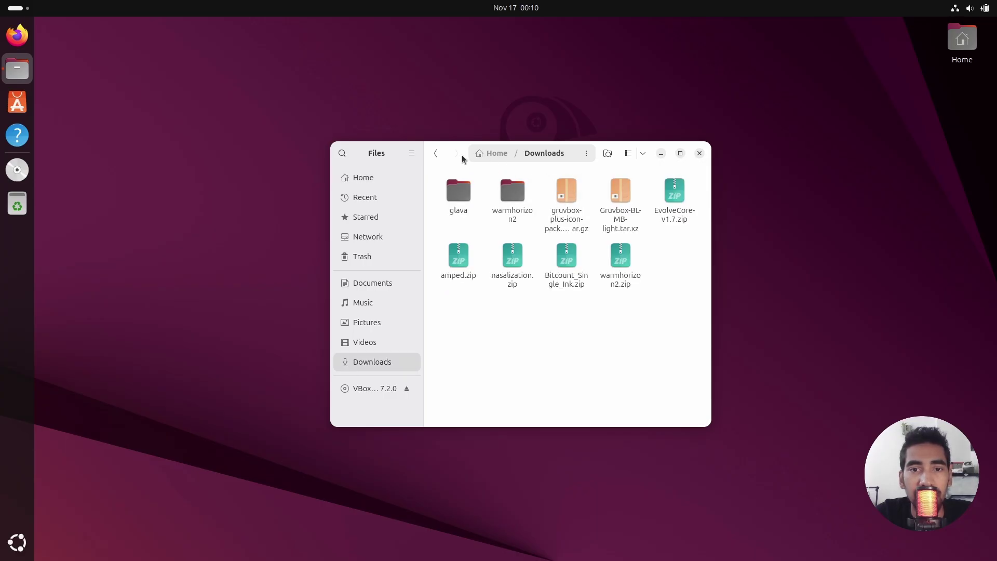
drag(462, 159, 291, 178)
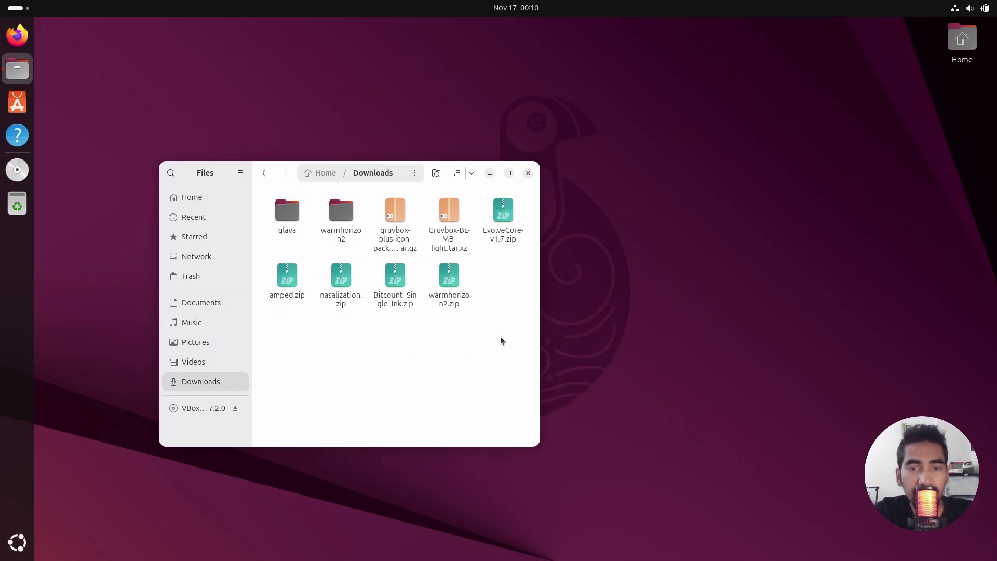
Extract the icon pack, GTK theme, EvolveCore, amped, nasalization and Bitcount_Single_Ink archives in Downloads, leaving out warmhorizon2.zip
drag(495, 319, 268, 257)
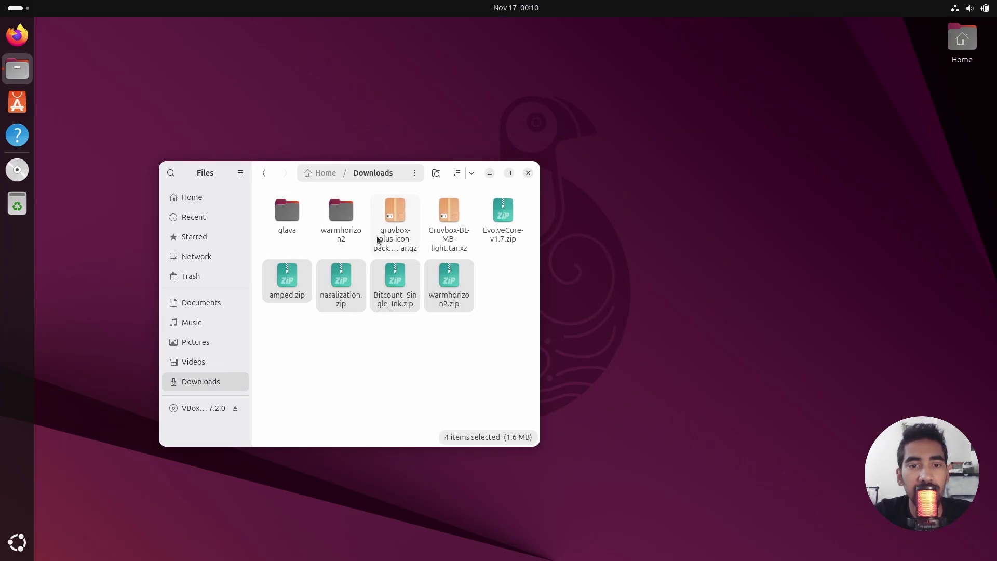
ctrl+click(387, 228)
ctrl+click(448, 224)
ctrl+click(515, 224)
right_click(394, 223)
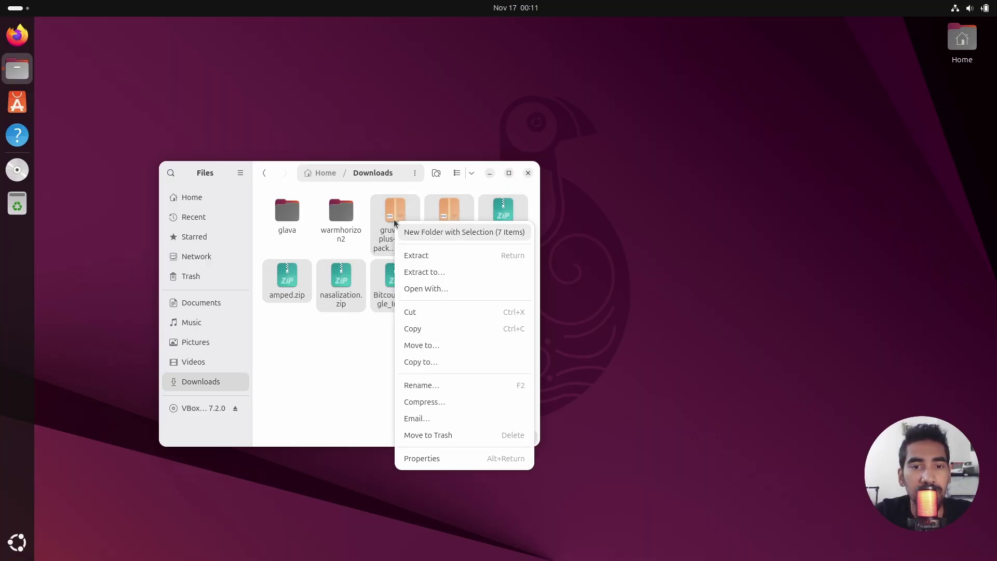
key(Escape)
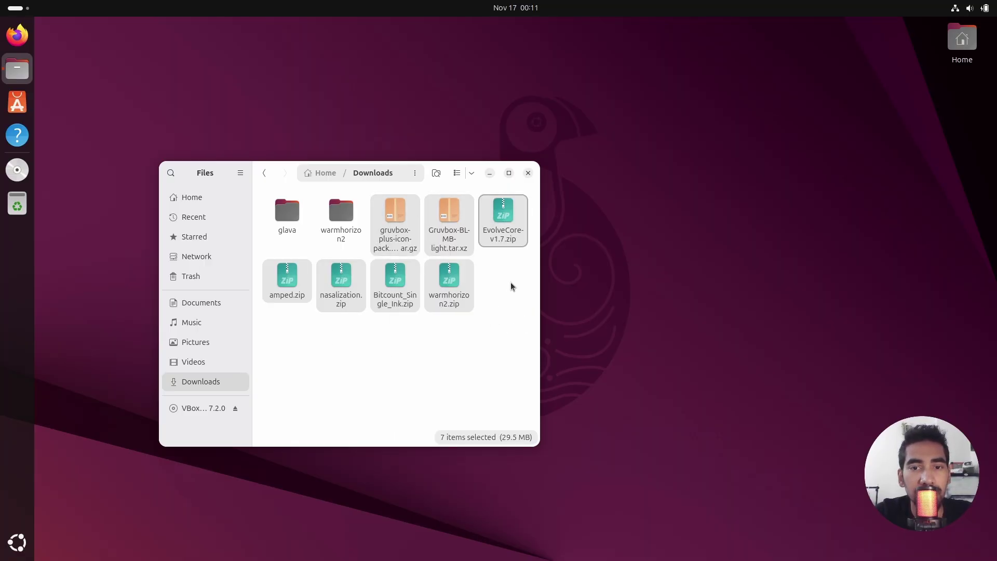
ctrl+click(456, 286)
right_click(400, 285)
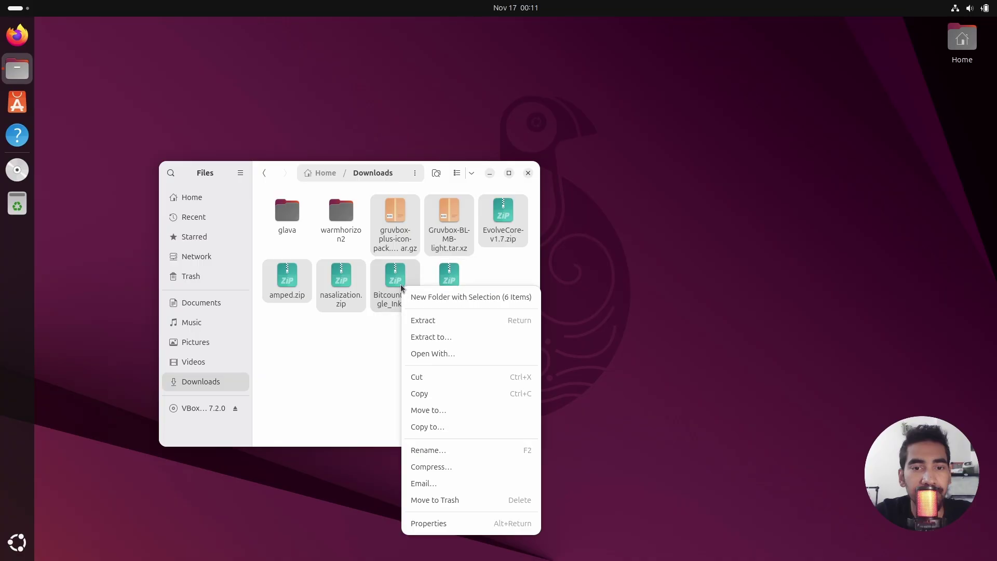
click(453, 319)
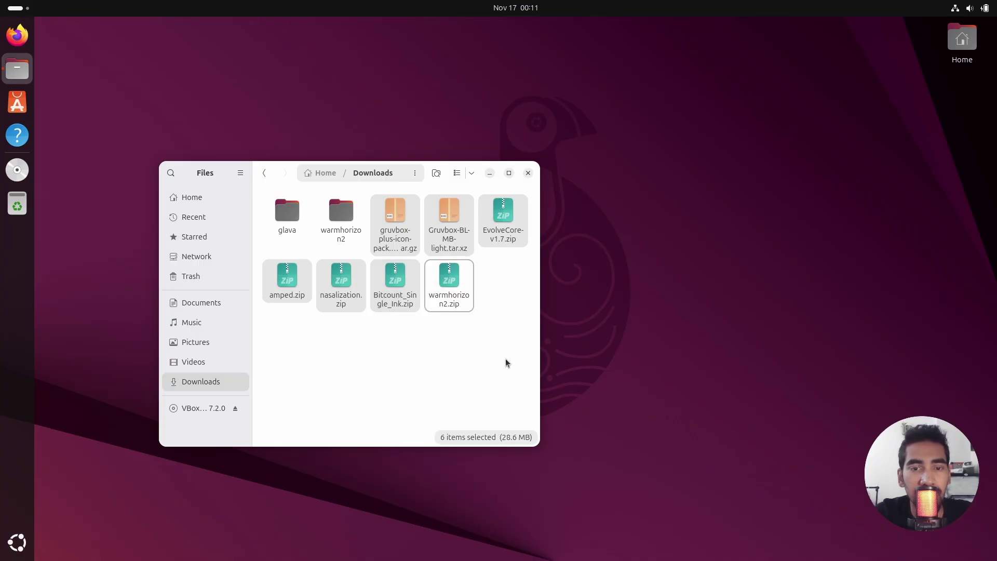
Open the Home folder in a new file manager window and place it beside the Downloads window
right_click(201, 198)
click(246, 243)
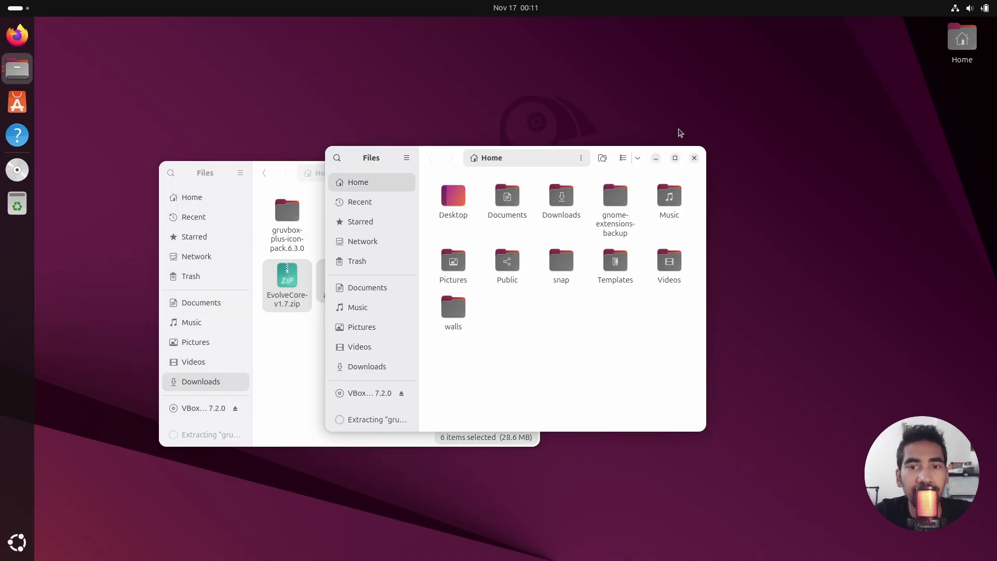
drag(533, 165, 739, 177)
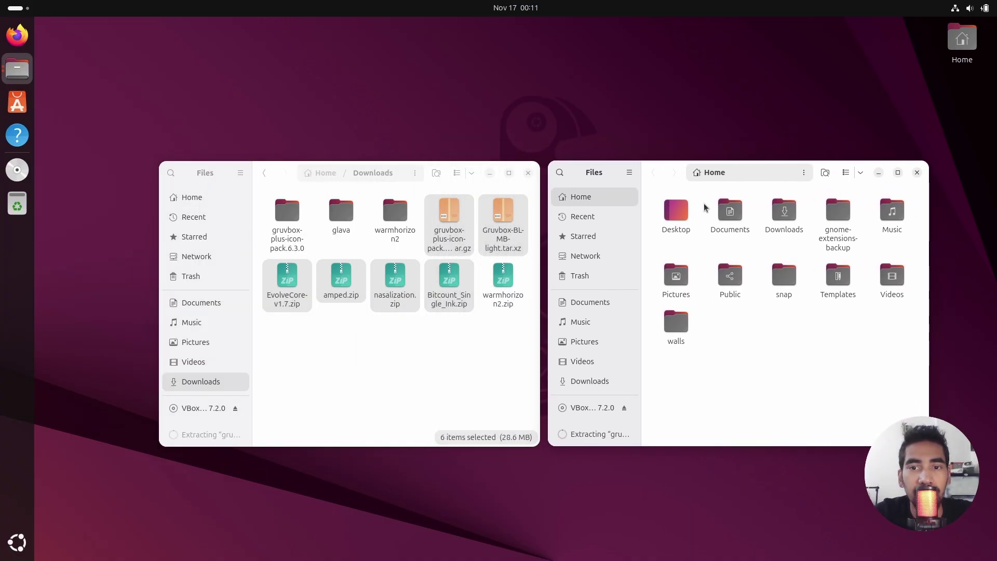
Show the hidden files in the Home folder window
click(860, 173)
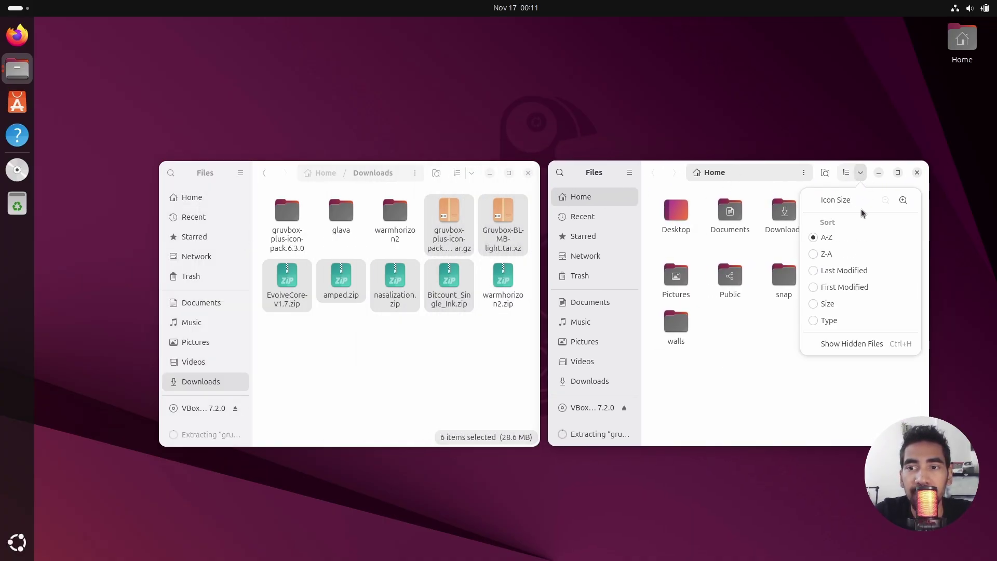
click(852, 345)
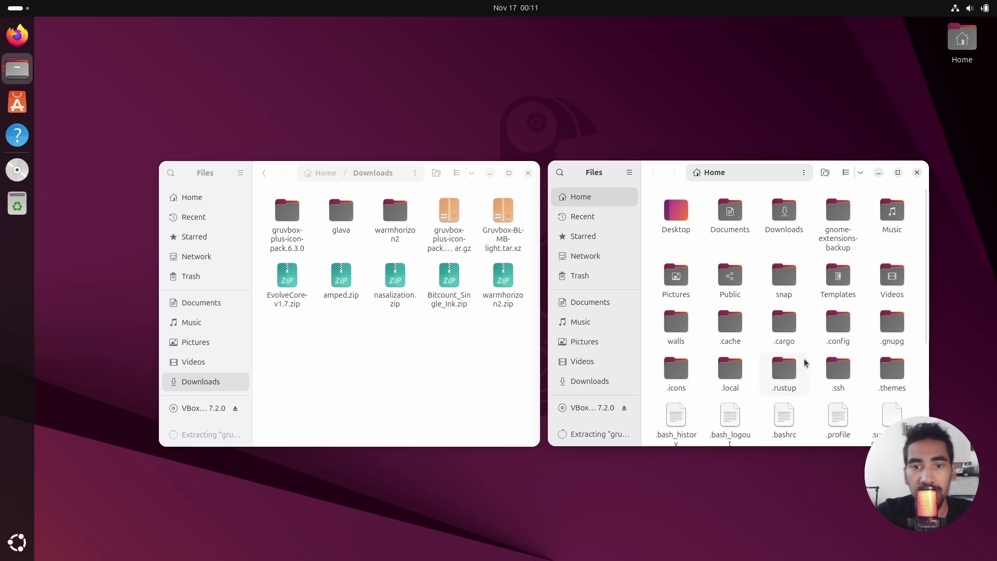
Move all seven zip and tar archives in Downloads to the trash, keeping only the extracted folders
click(479, 393)
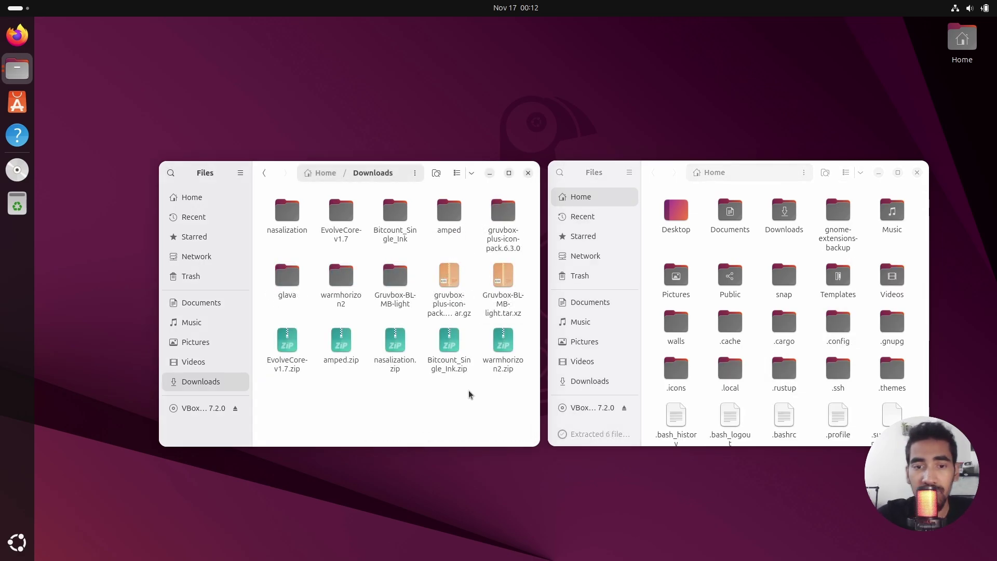
drag(292, 399, 526, 339)
key(Delete)
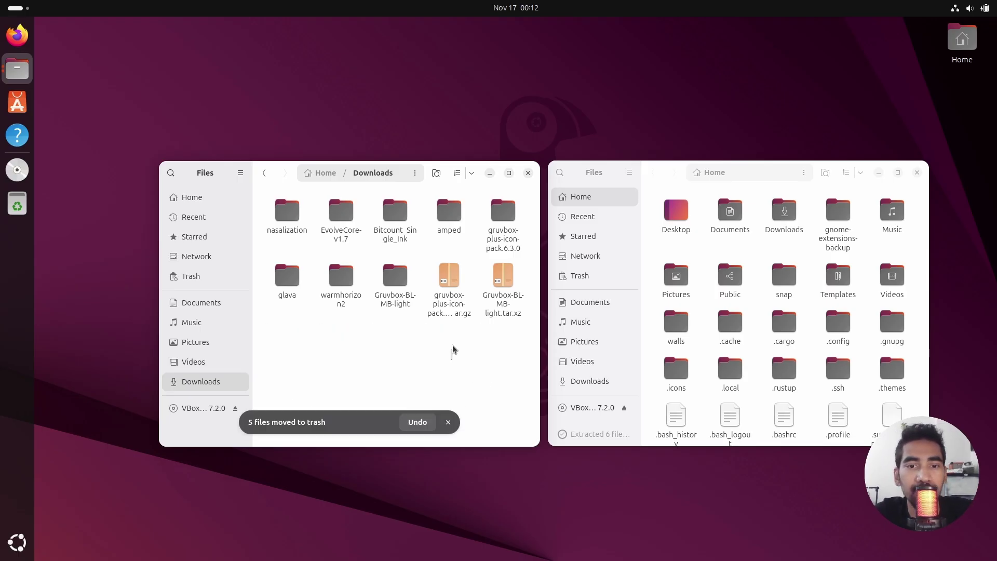
drag(455, 352, 498, 272)
key(Delete)
click(448, 423)
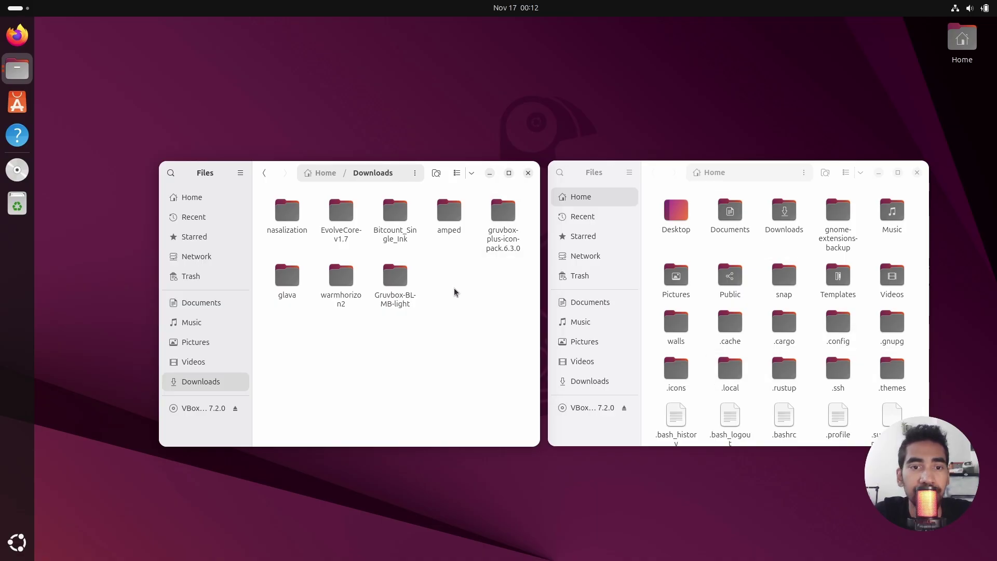
Move the three theme folders inside Gruvbox-BL-MB-light to .themes in Home, and trash the emptied Gruvbox-BL-MB-light folder
double_click(388, 276)
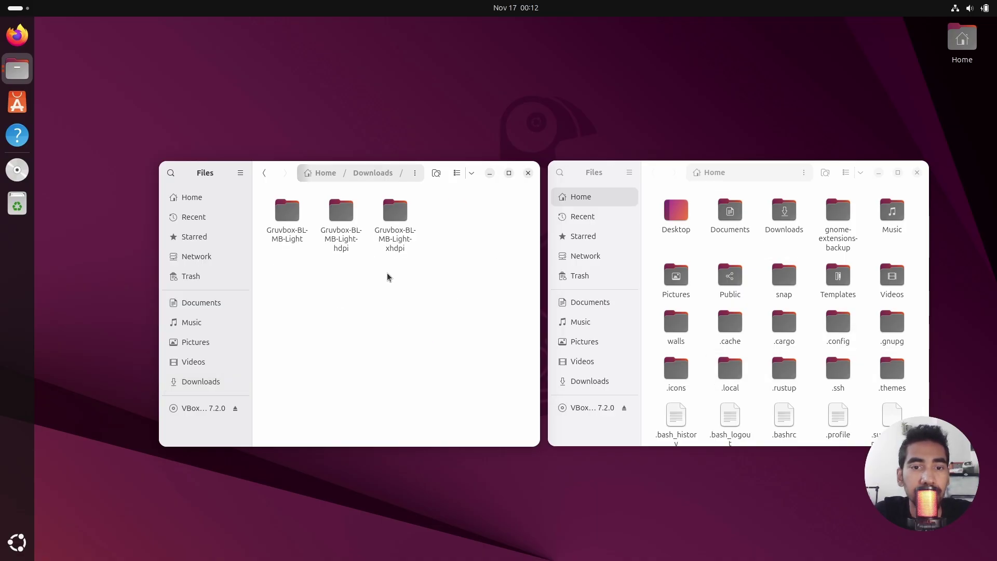
drag(261, 282, 888, 363)
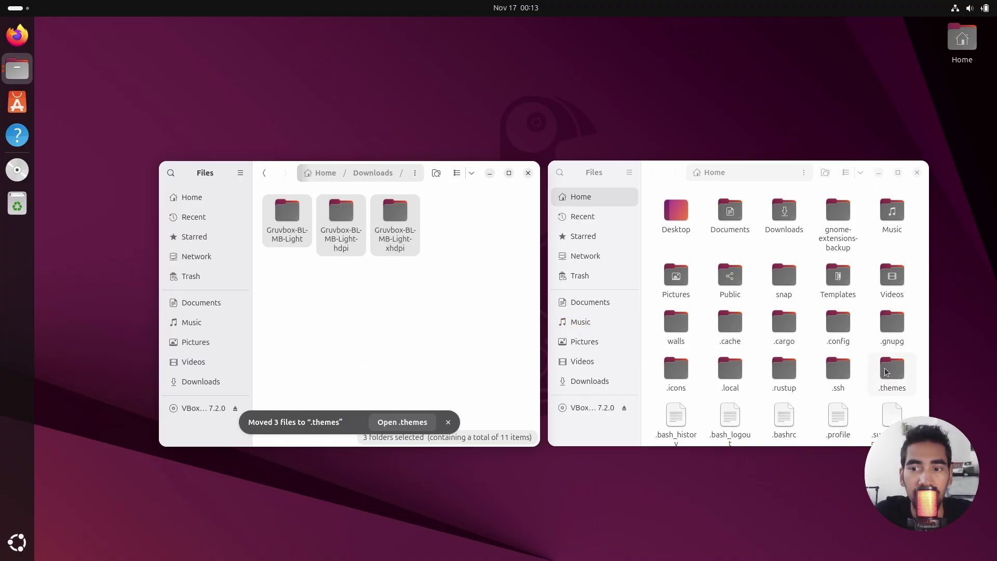
click(266, 176)
click(301, 226)
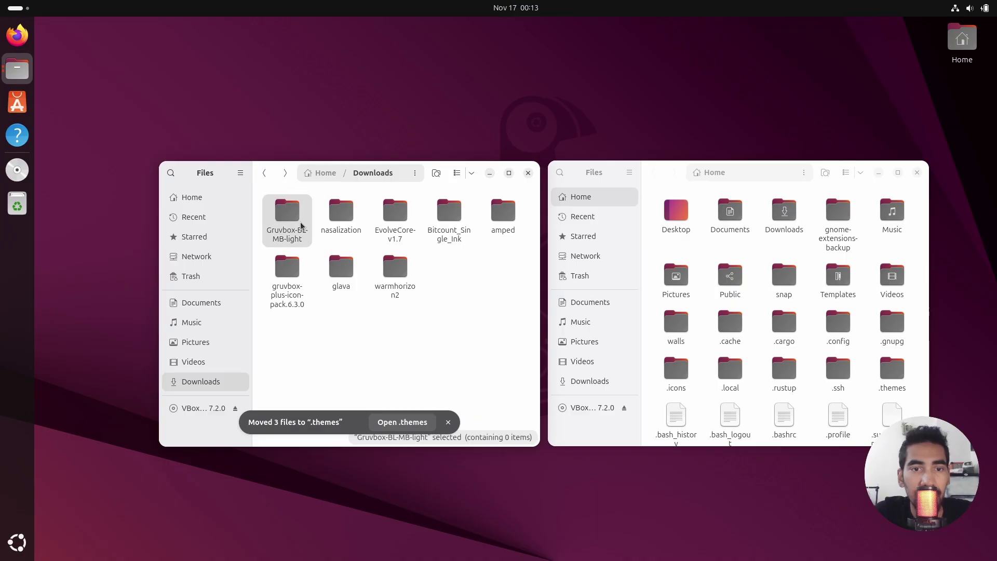
key(Delete)
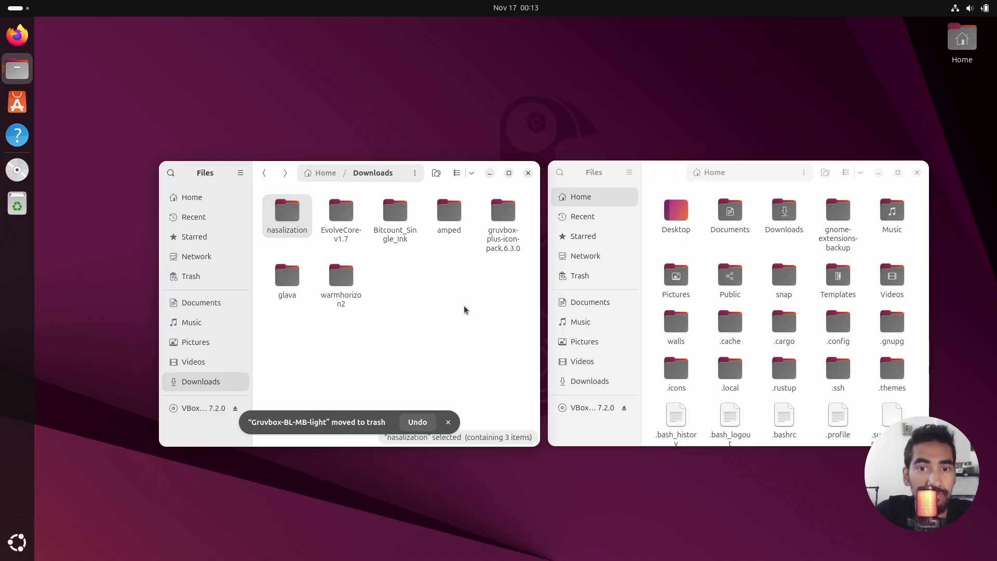
Move both icon folders inside gruvbox-plus-icon-pack.6.3.0 to .icons in Home, and trash the emptied icon pack folder
double_click(496, 229)
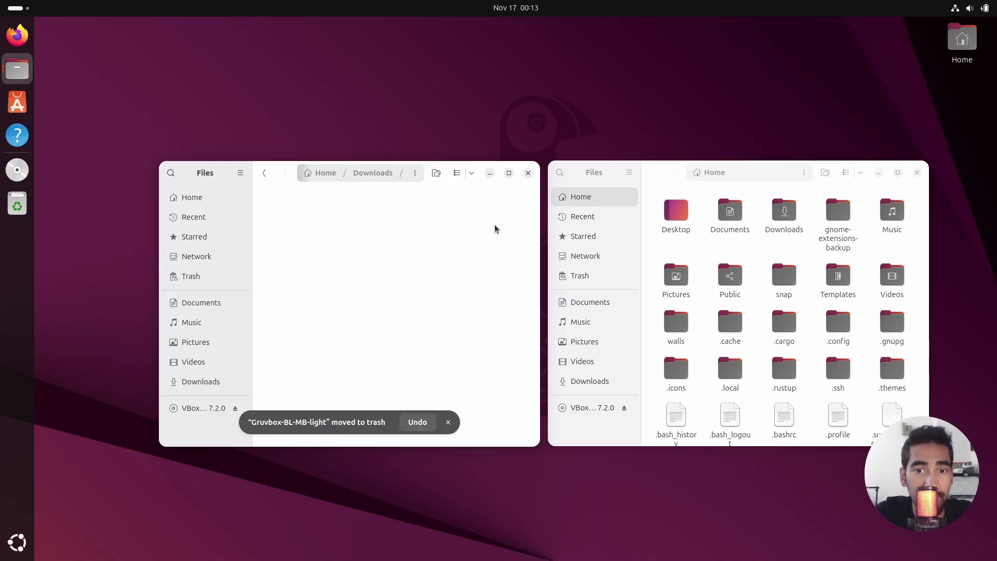
drag(421, 249, 673, 373)
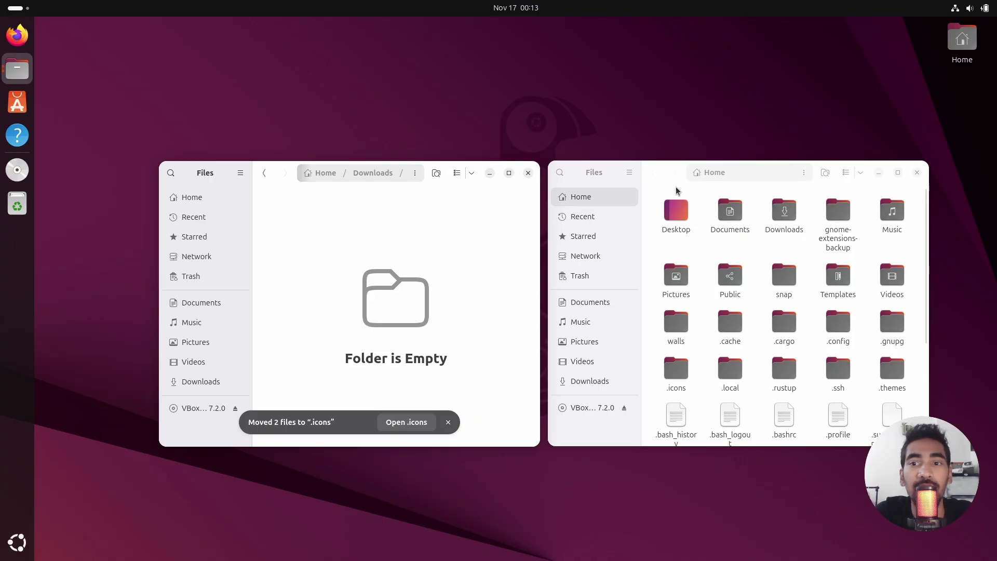
click(264, 173)
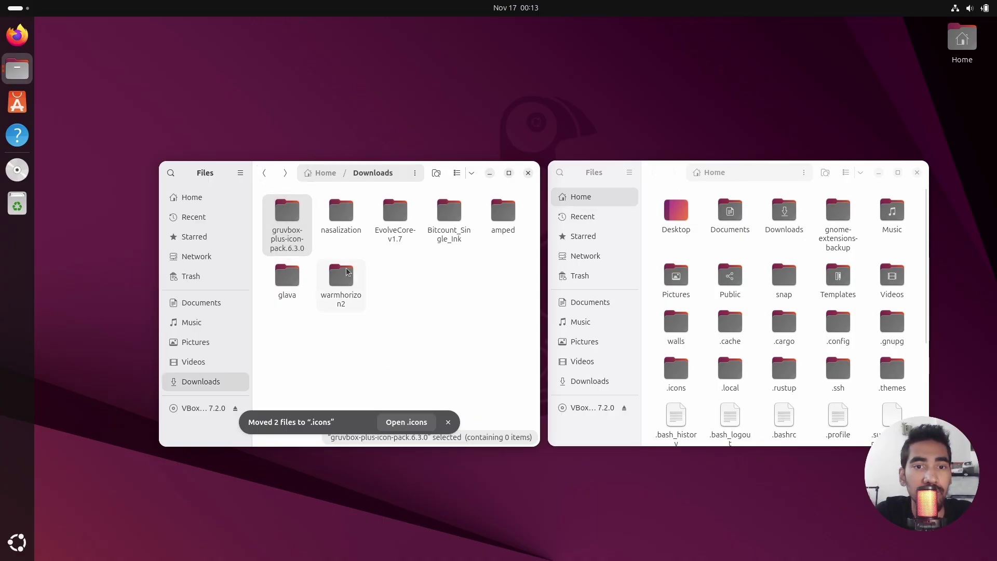
key(Delete)
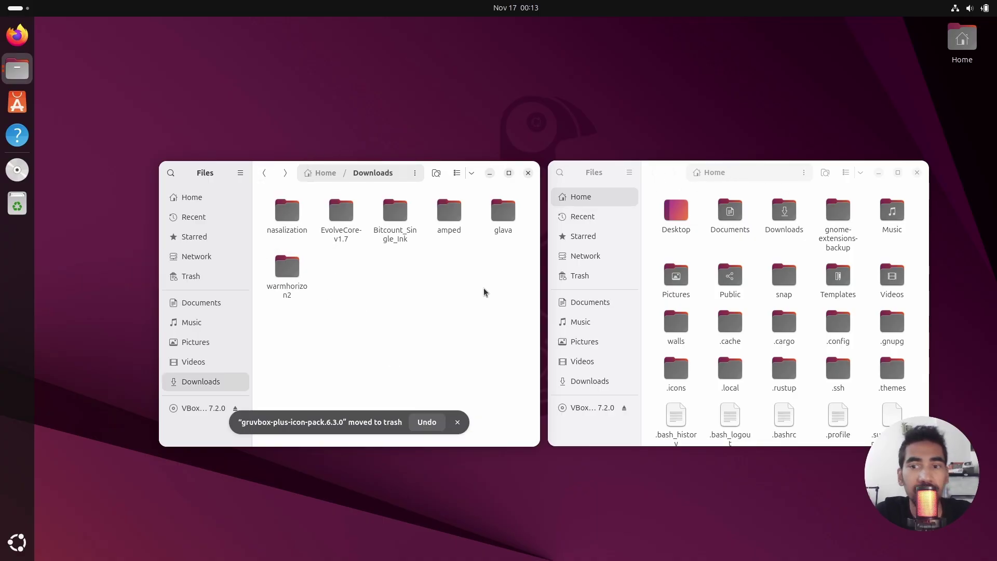
Close the Home window and install the Nasalization font from Nasalization Rg.otf in the Downloads nasalization folder
click(917, 173)
drag(282, 177, 459, 203)
double_click(466, 240)
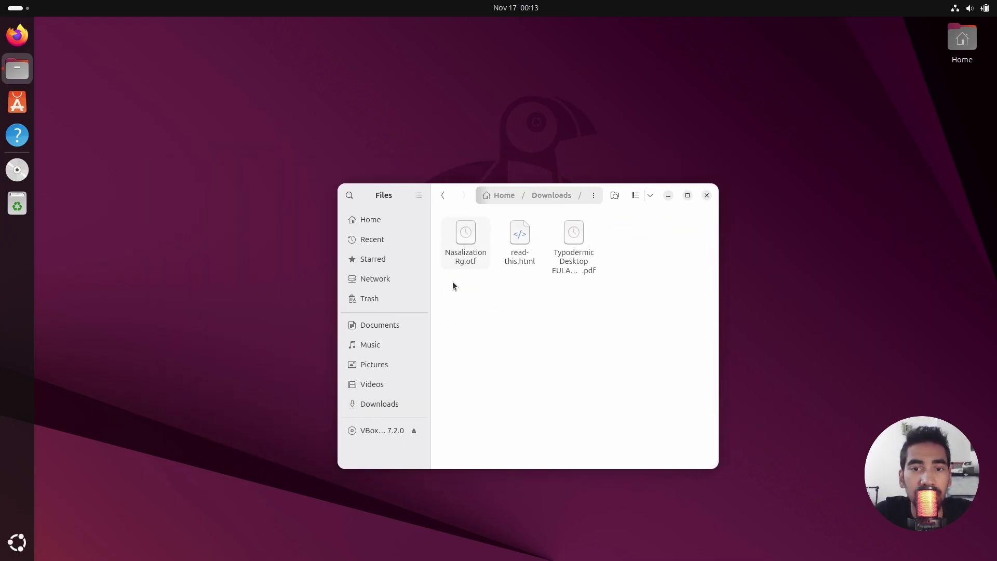
double_click(476, 238)
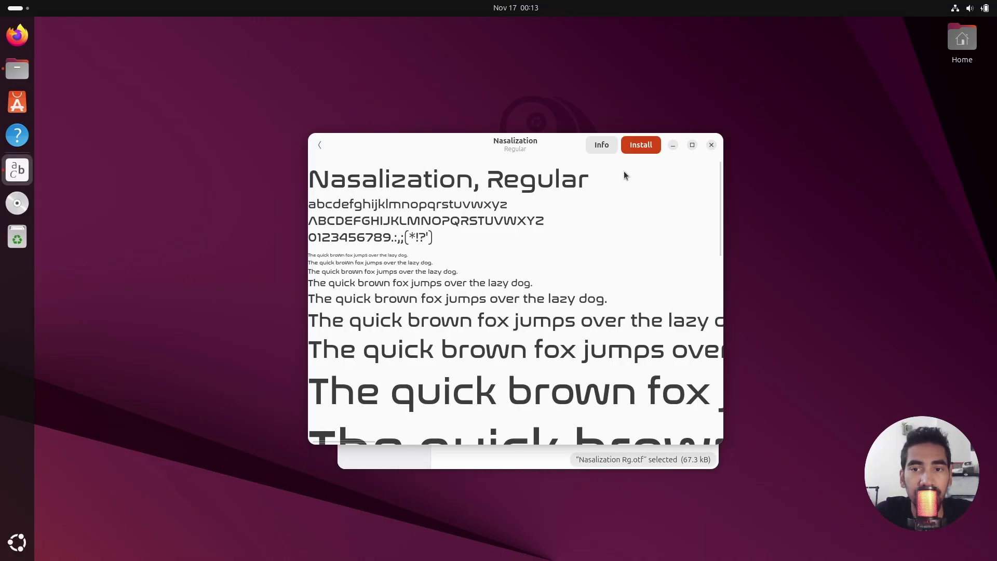
click(649, 145)
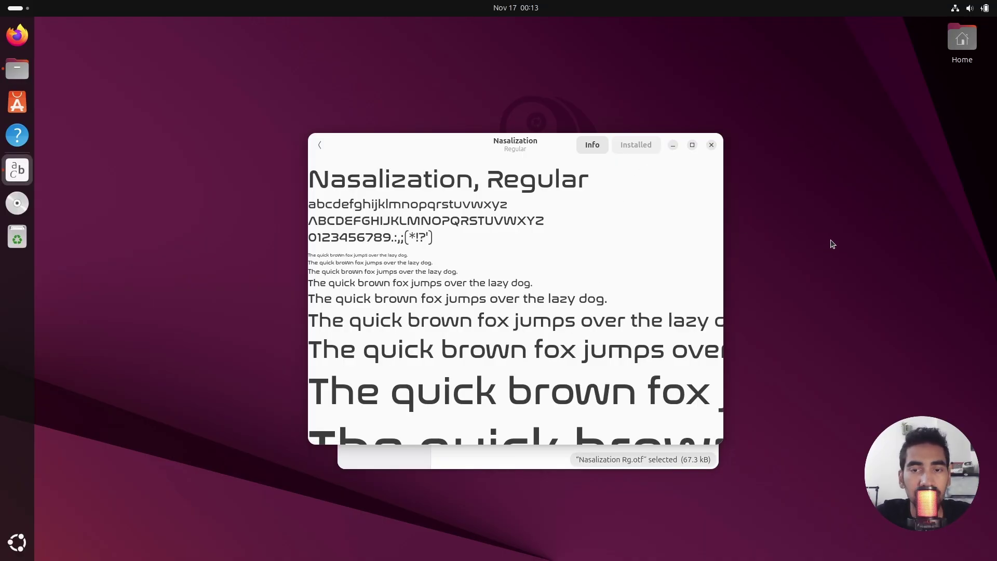
click(711, 146)
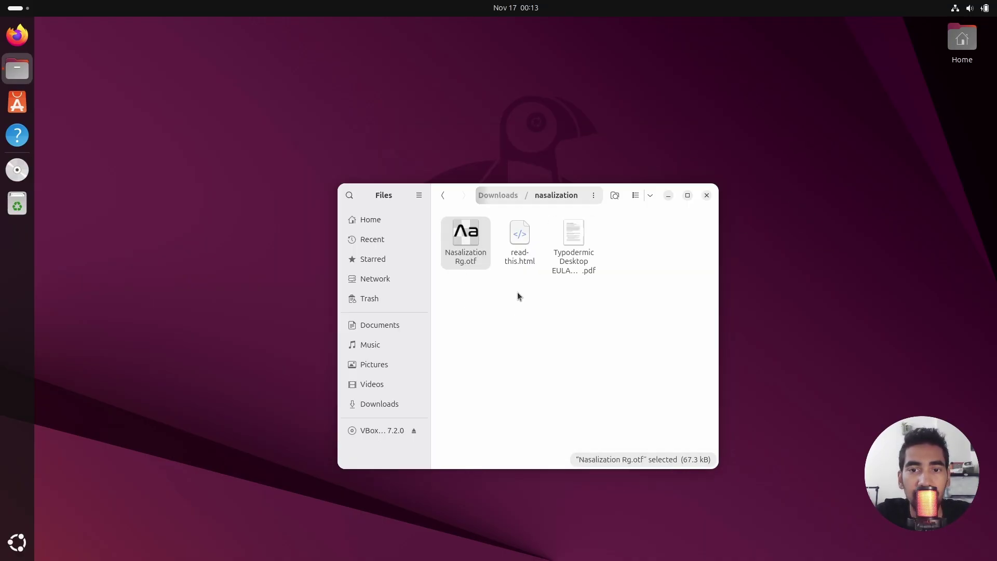
click(442, 195)
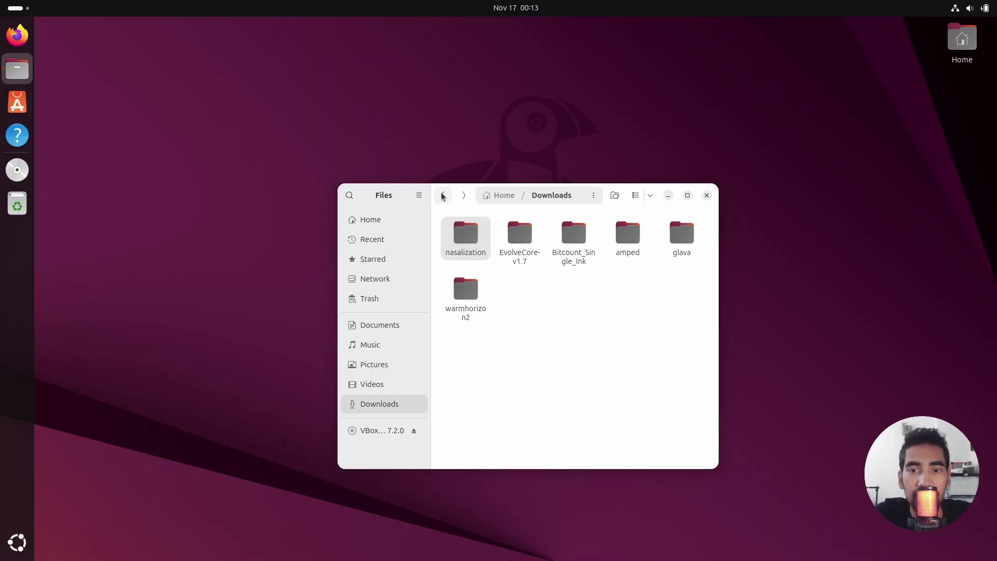
Install the Bitcount Single Ink font from the variable font file in the Bitcount_Single_Ink folder, and return to Downloads
click(513, 233)
double_click(580, 241)
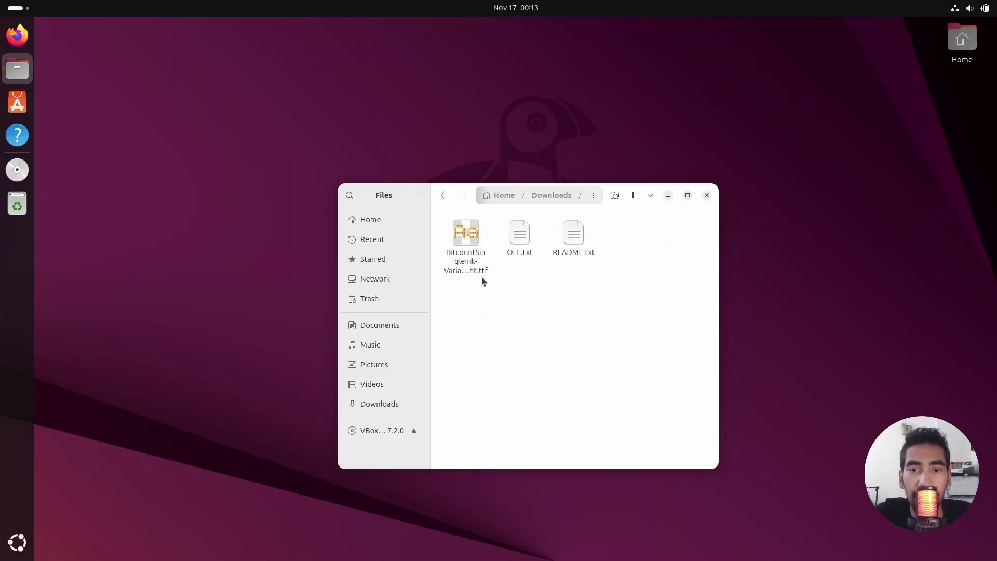
double_click(476, 236)
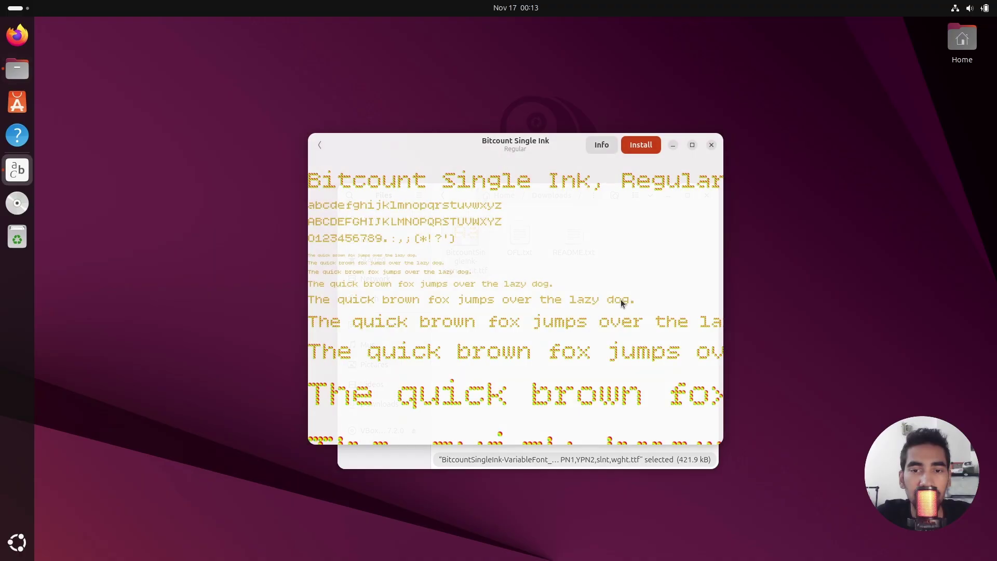
click(644, 146)
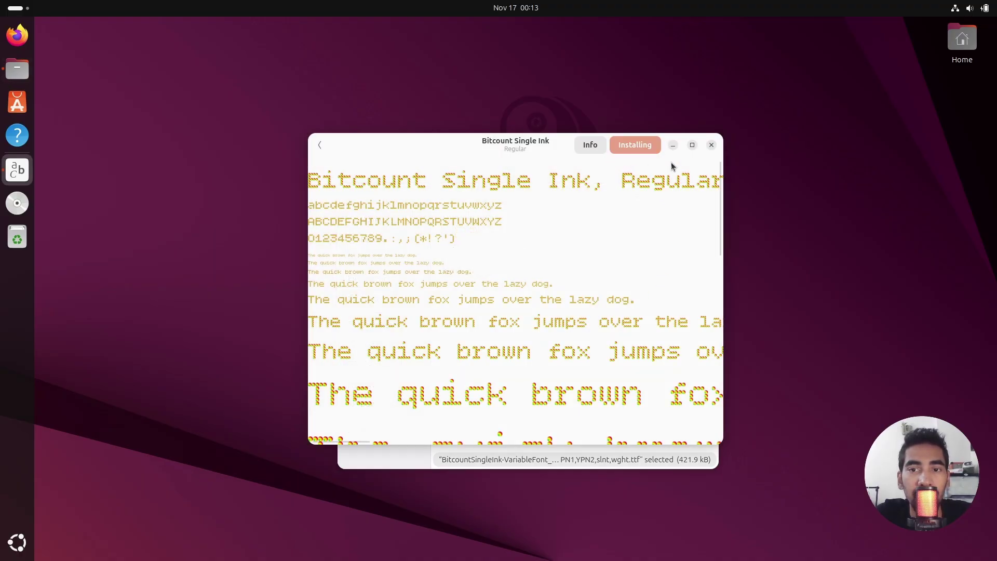
click(712, 146)
click(443, 195)
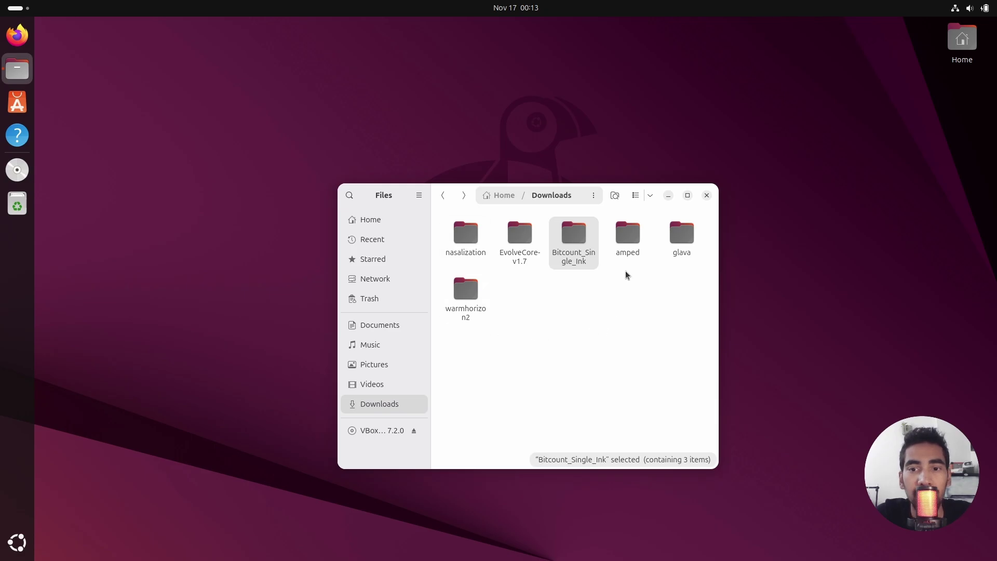
Install the Amped font from Amped OTF.otf in the amped folder, and open Amped TTF.ttf as well
double_click(627, 236)
double_click(459, 242)
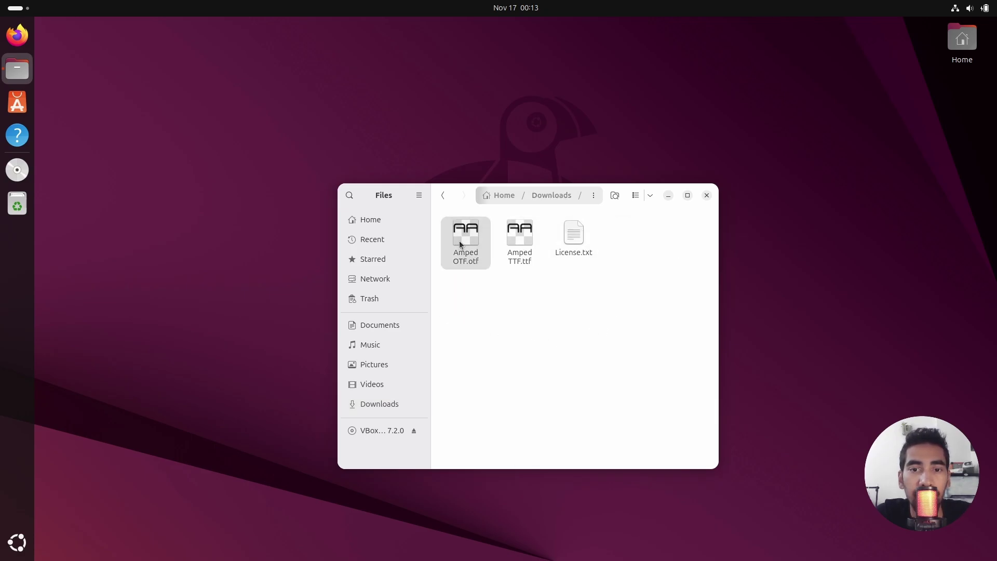
click(647, 148)
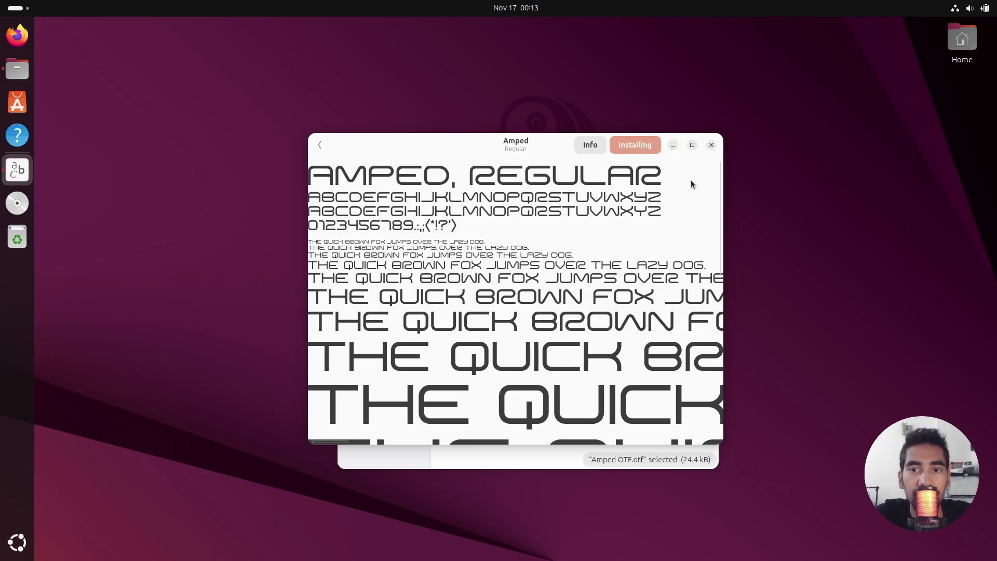
click(711, 145)
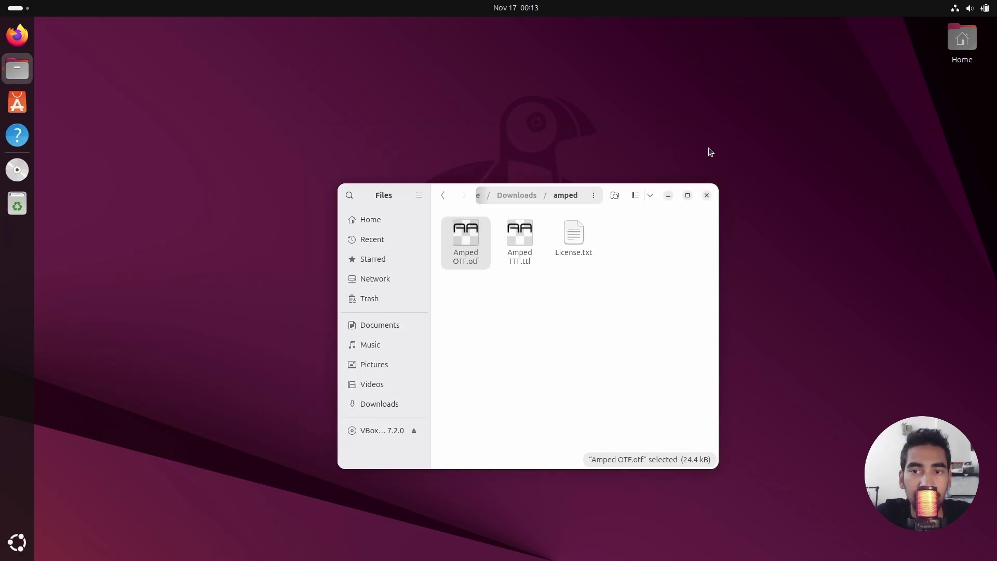
double_click(519, 237)
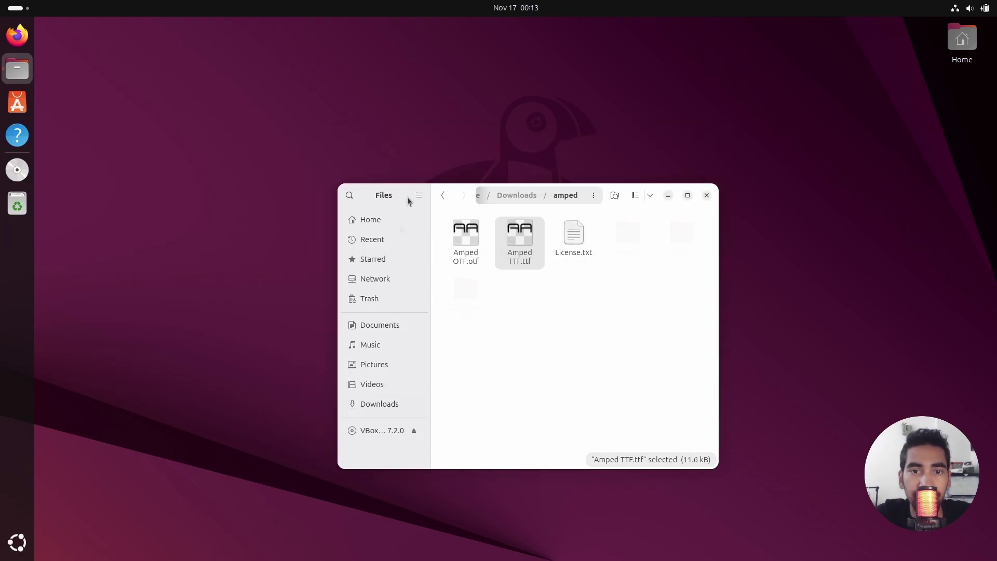
click(442, 196)
Close the file manager and open Extension Manager at its online extension search
click(363, 219)
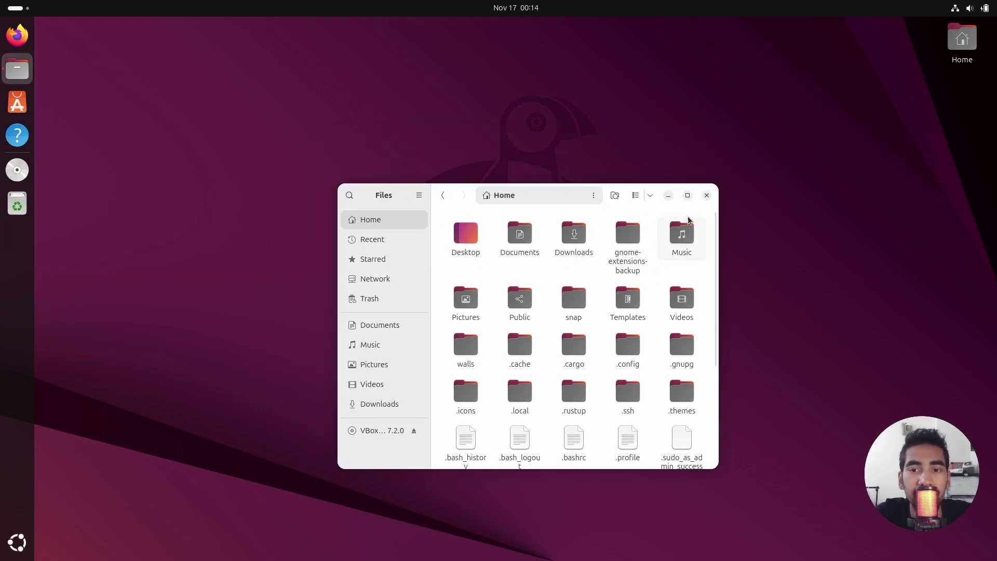
click(707, 195)
click(23, 552)
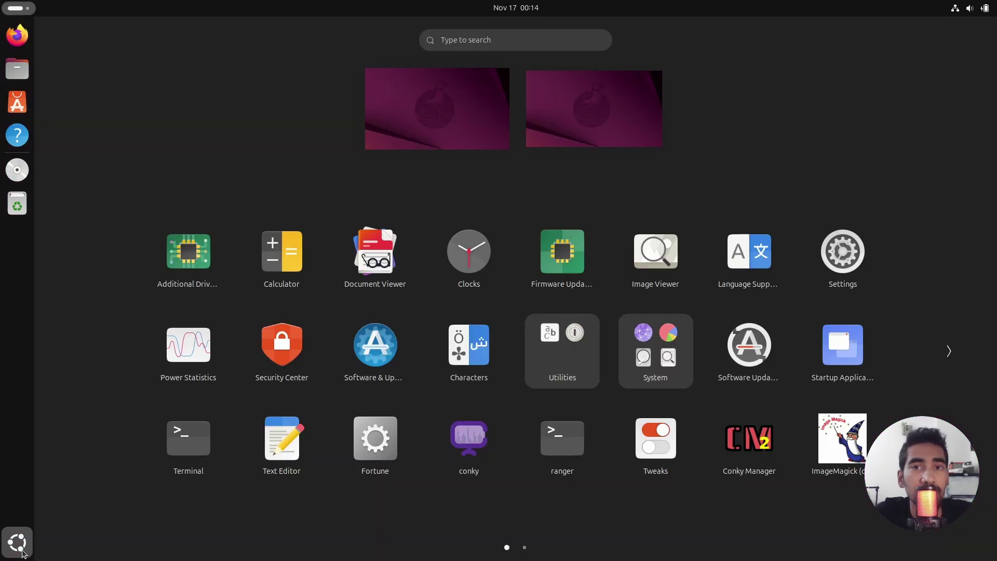
text(ex)
click(314, 96)
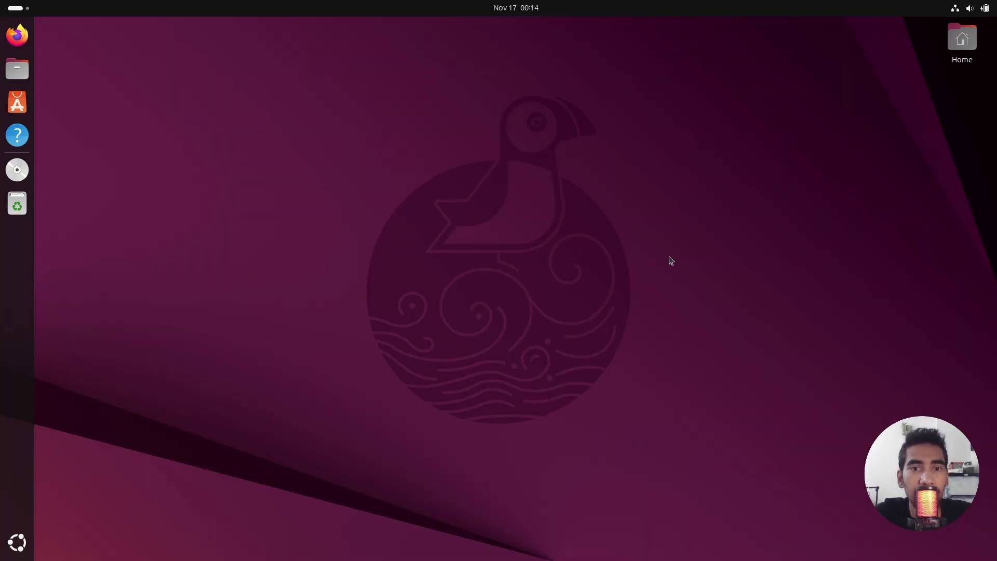
click(560, 148)
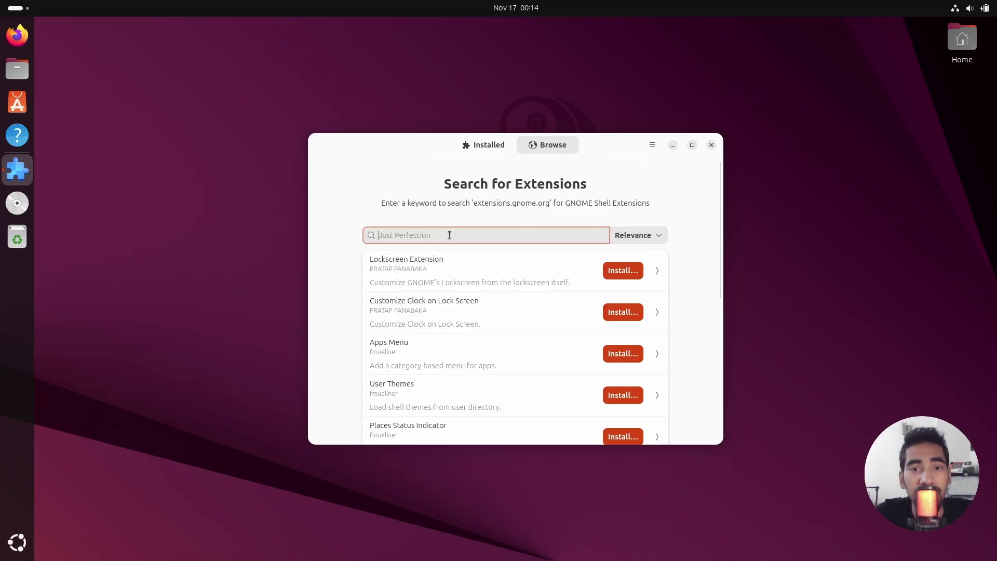
Search the extensions for "app grid button" and install App Grid Button In Top Panel
text(ap)
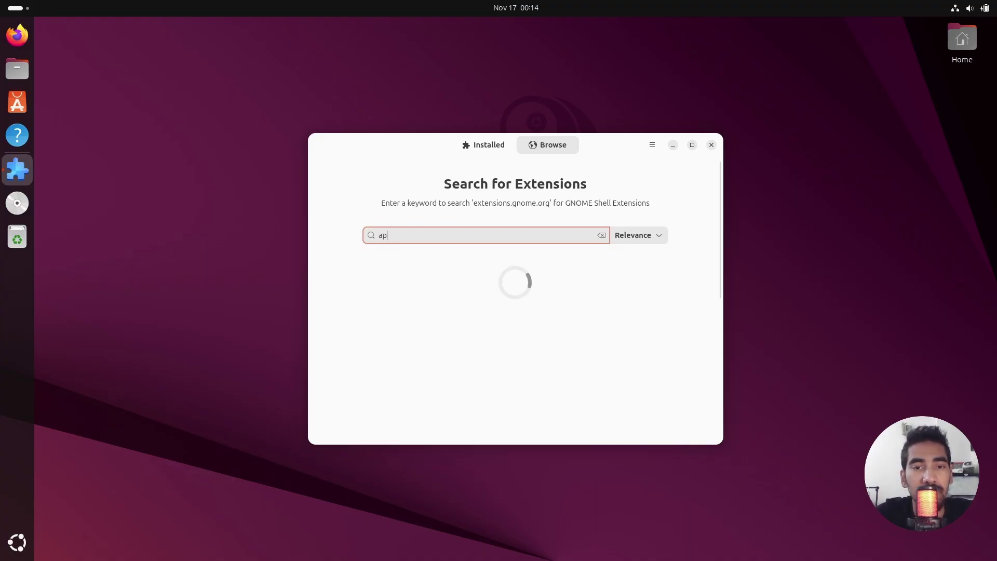
text(p grid button)
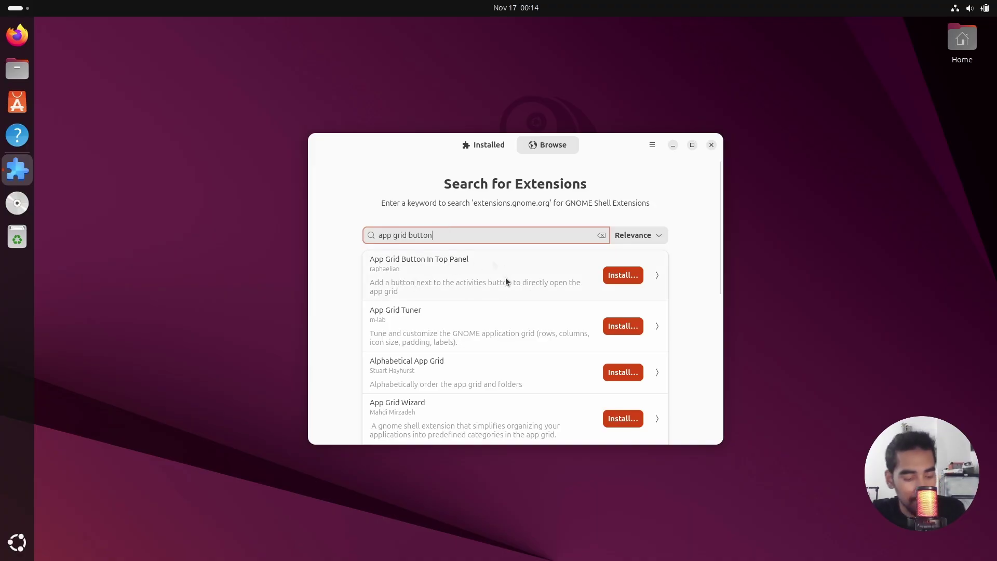
click(611, 282)
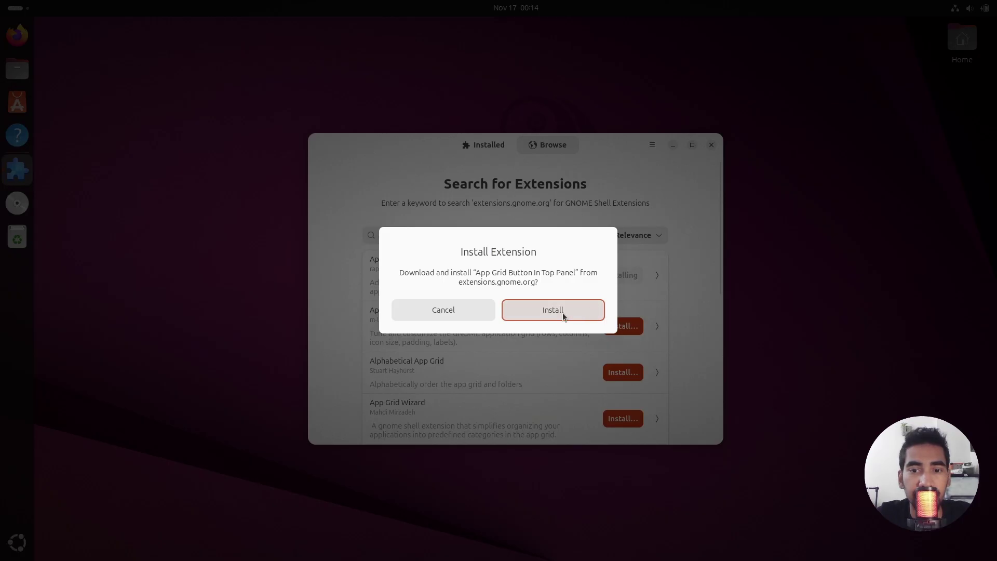
click(562, 313)
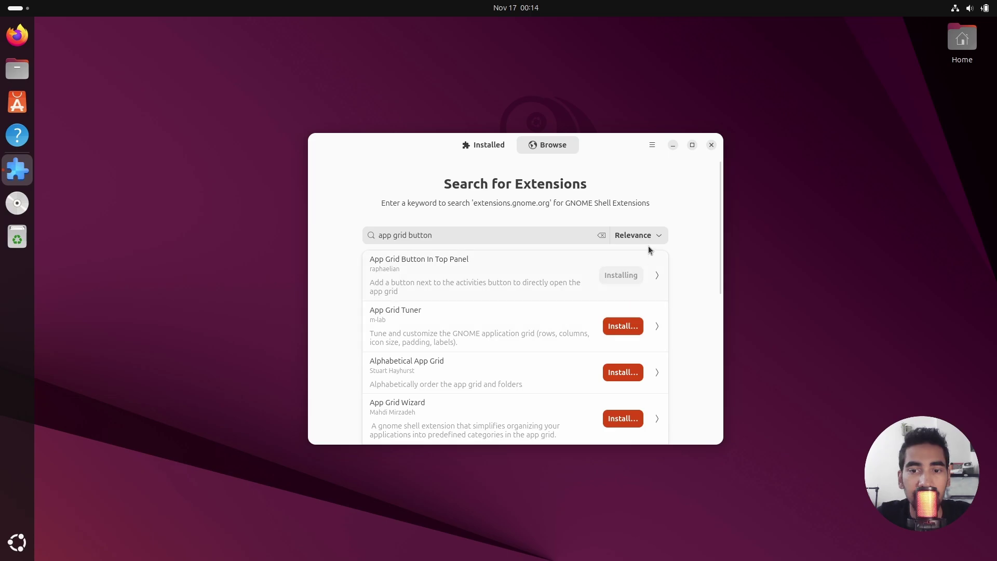
Search the extensions for "app icons taskbar" and install App Icons Taskbar
click(495, 235)
key(ctrl+a)
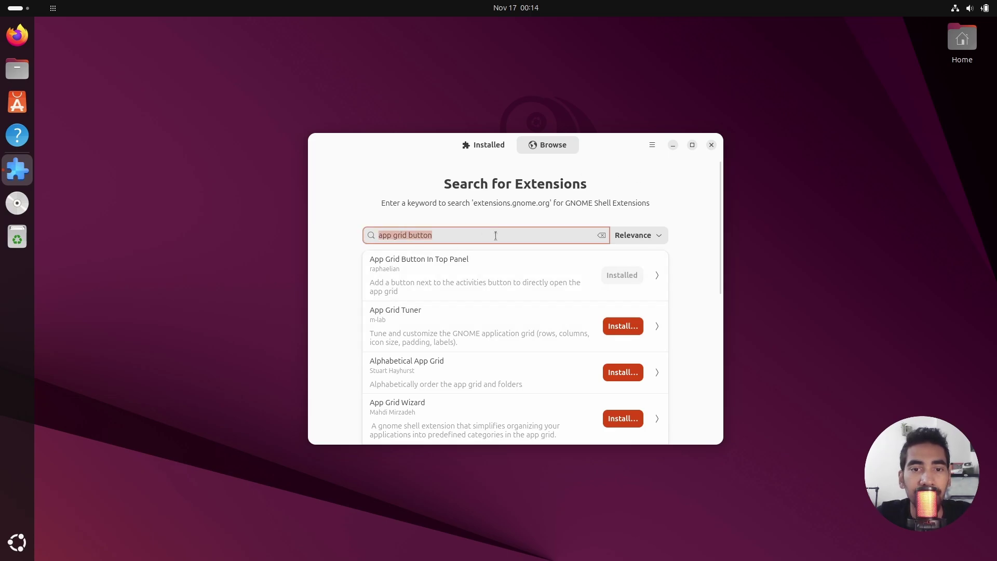
key(BackSpace)
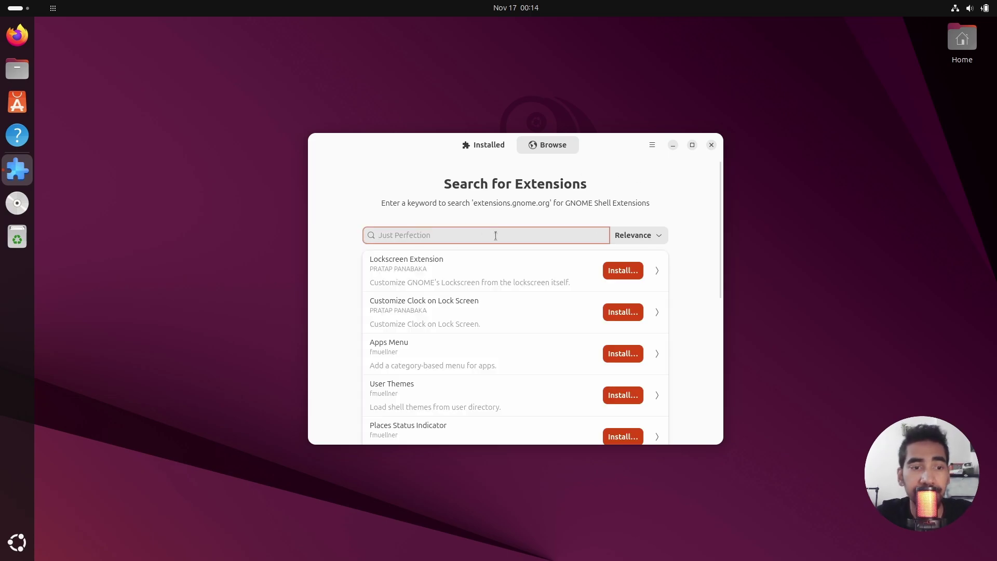
text(app icons)
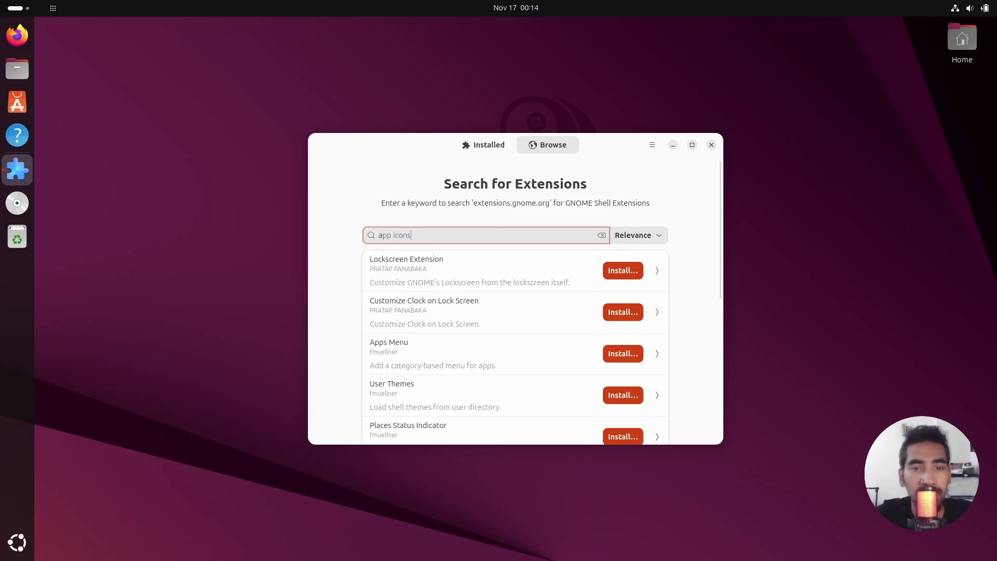
text( task)
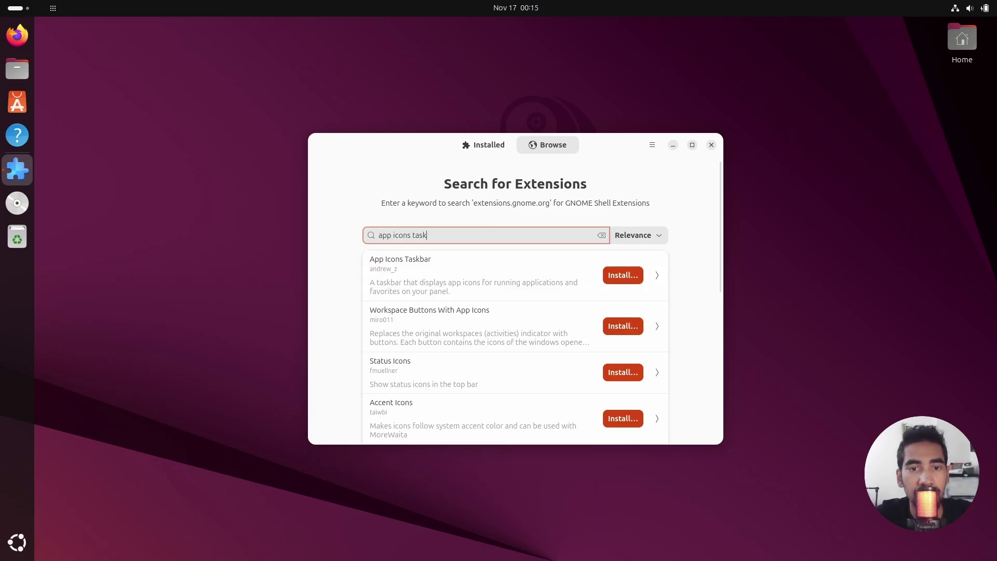
text(bar)
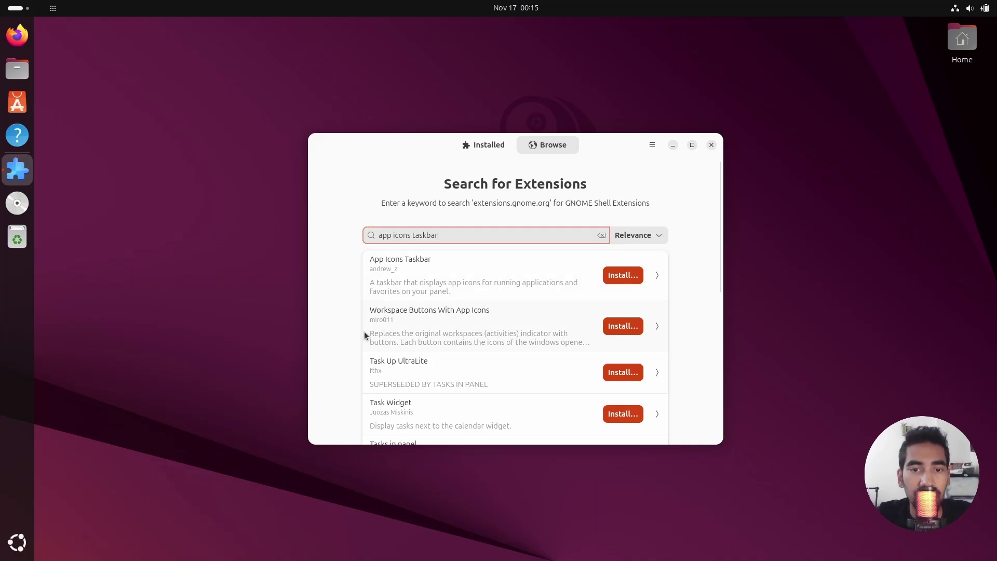
click(622, 280)
click(578, 311)
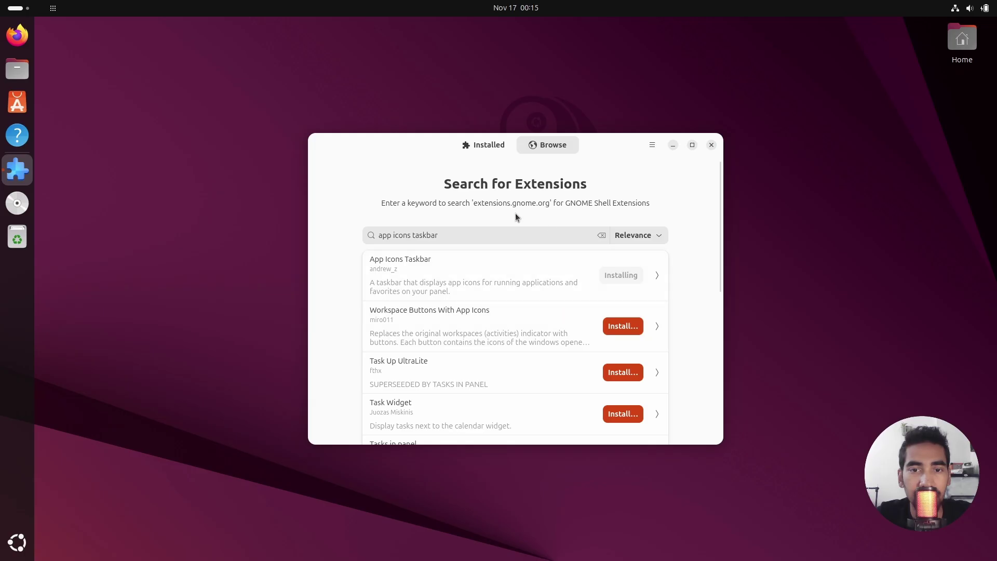
Search the extensions for "battery time" and install Battery Time With Percentage
click(503, 238)
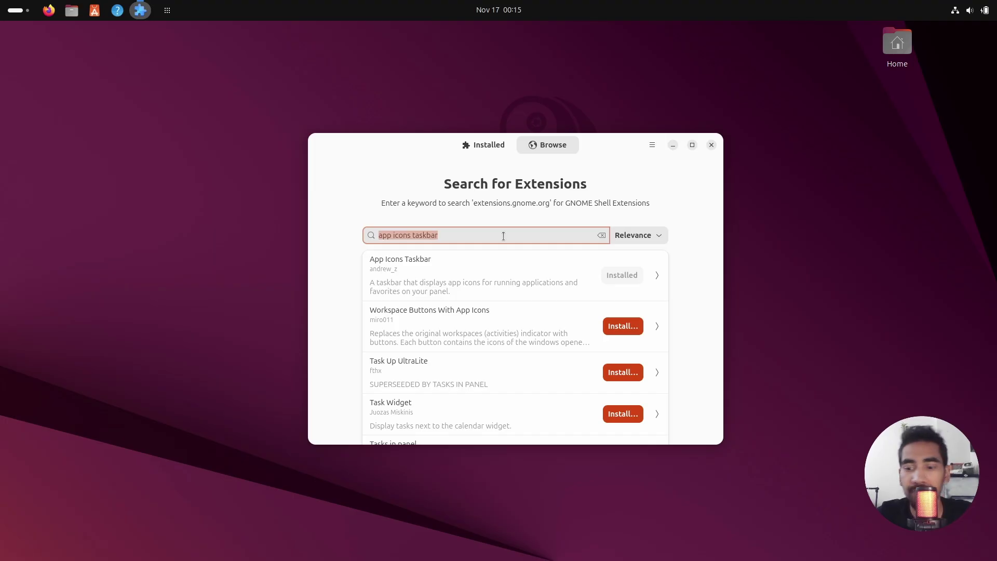
key(BackSpace)
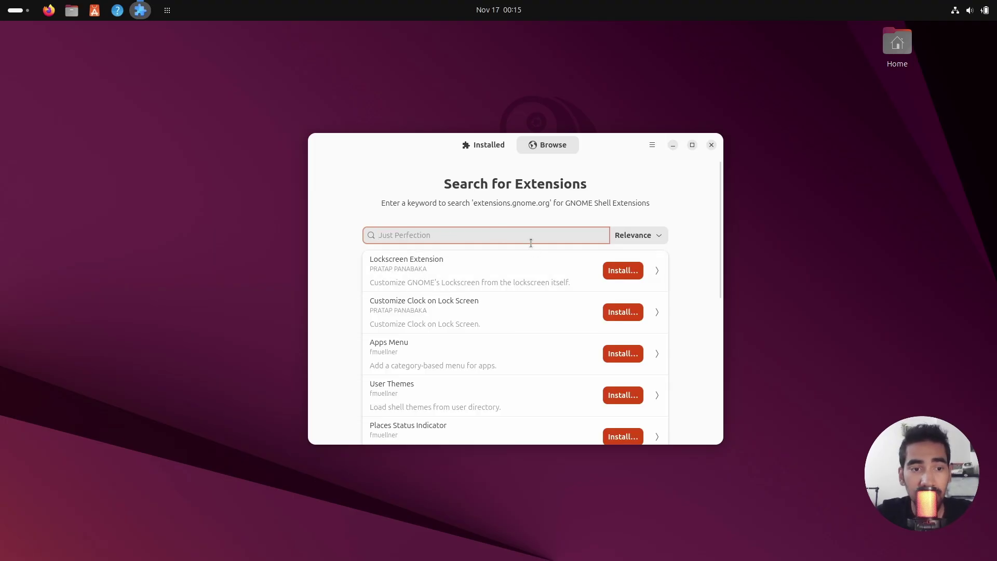
text(battery time)
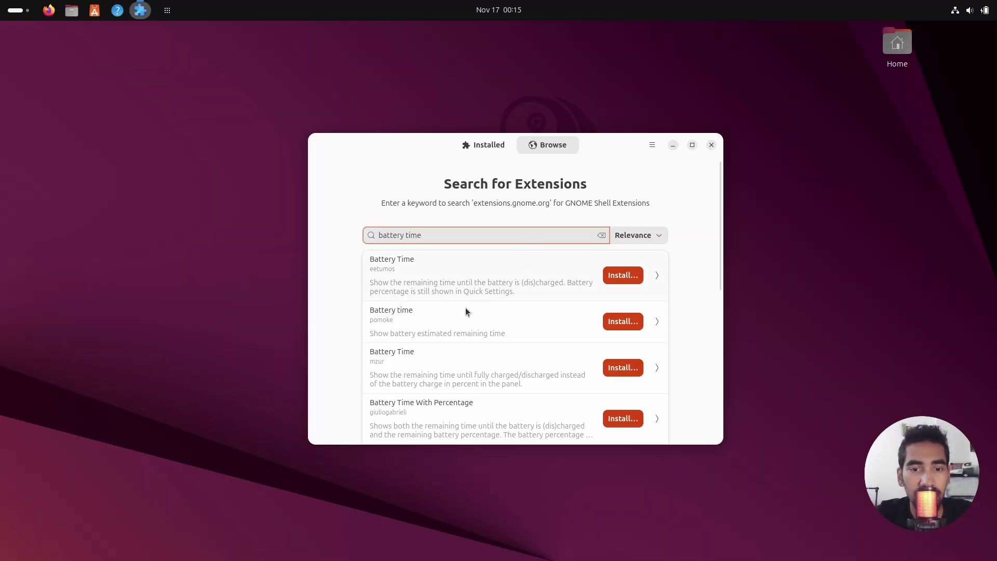
scroll(570, 316, down, 3)
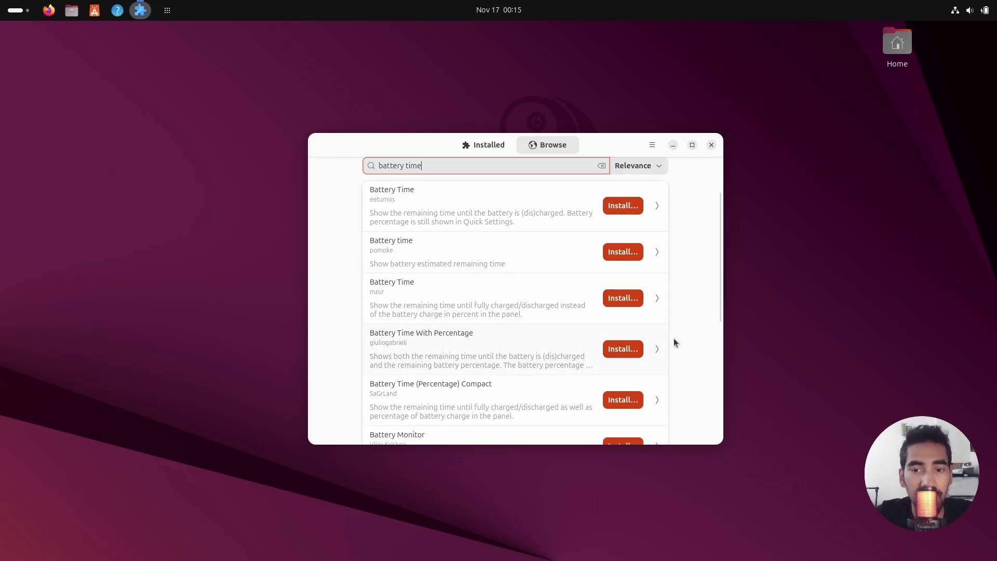
click(638, 349)
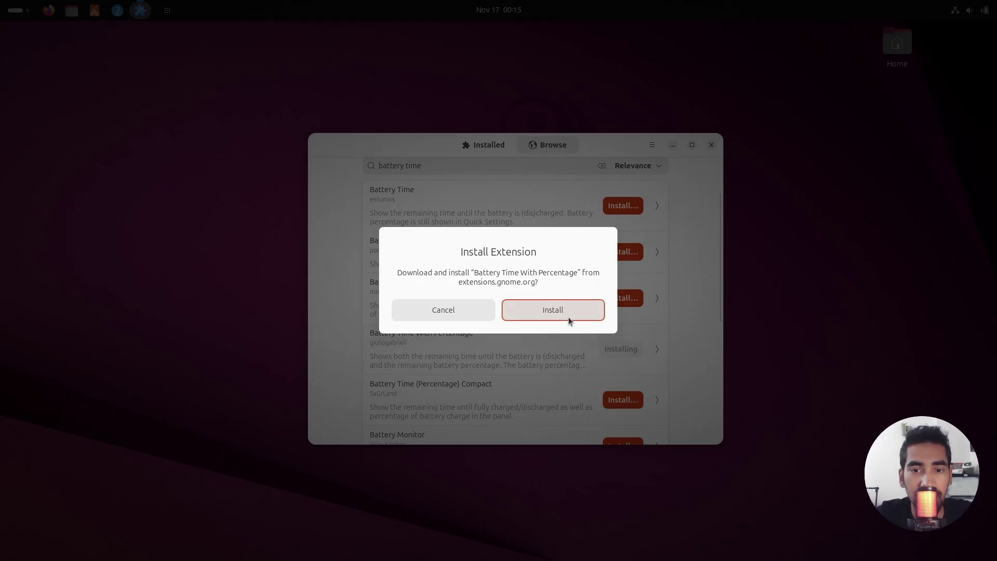
click(568, 316)
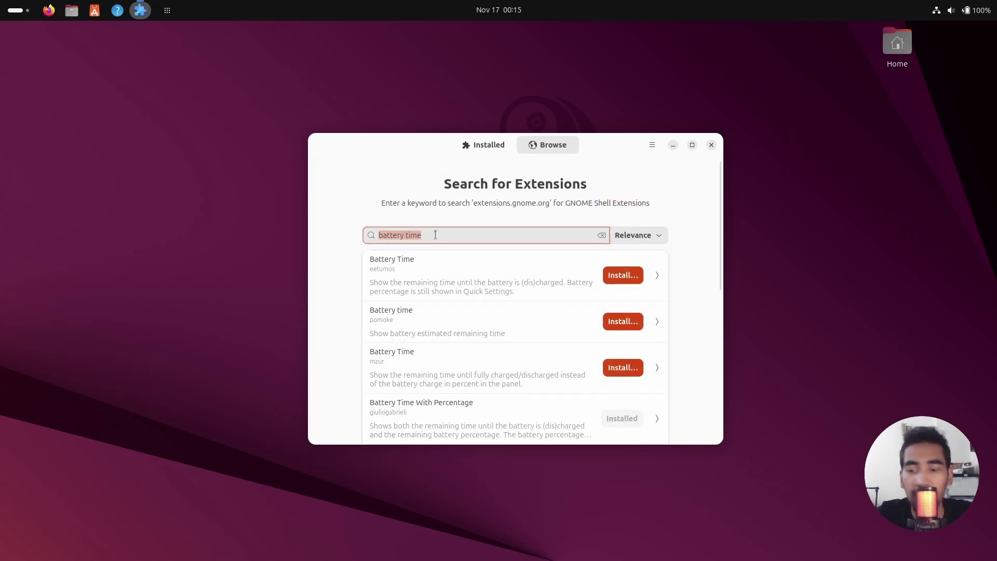
Search the extensions for "blur my shell" and install Blur my Shell
key(BackSpace)
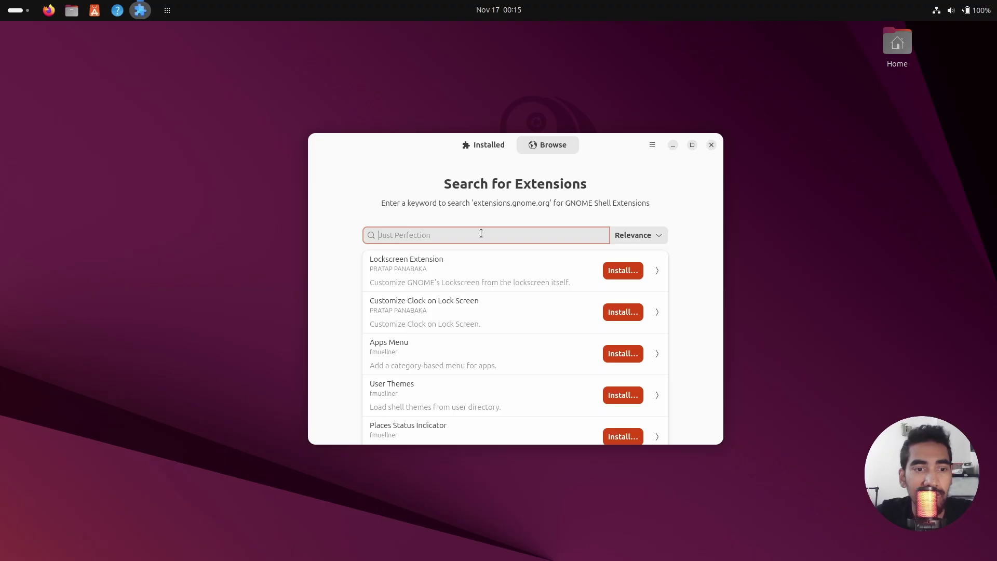
text(blur b)
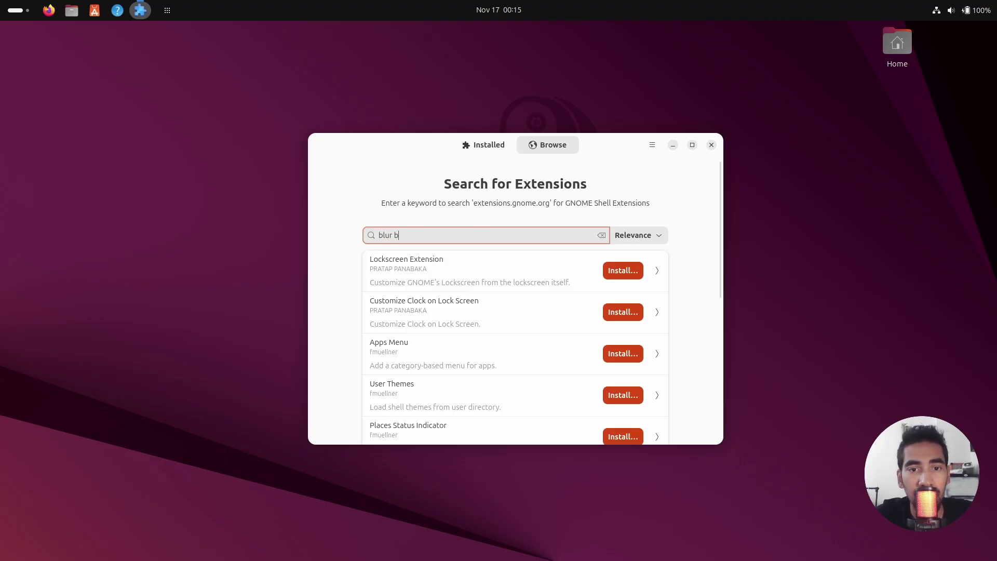
key(BackSpace)
text(my shell)
key(Return)
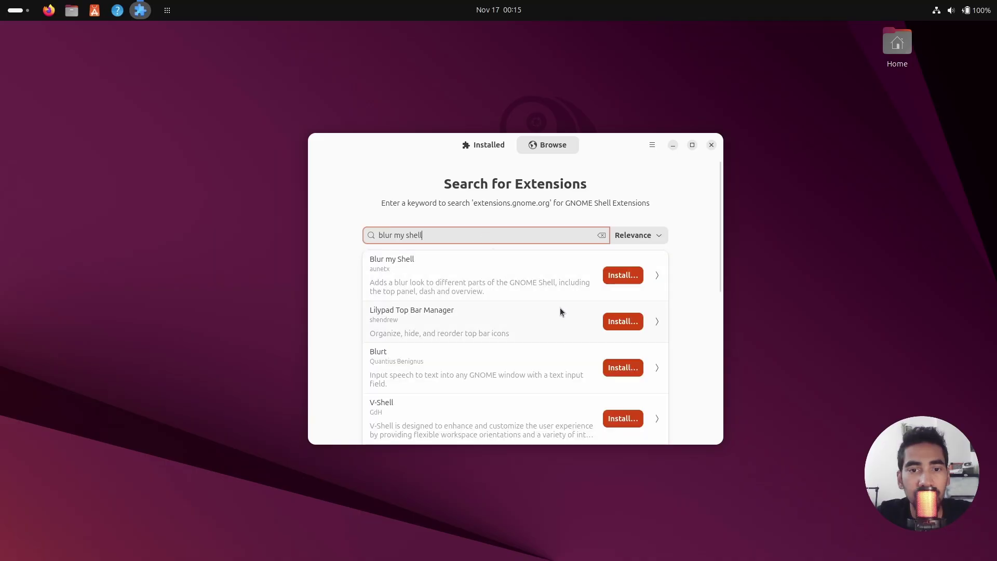
click(625, 274)
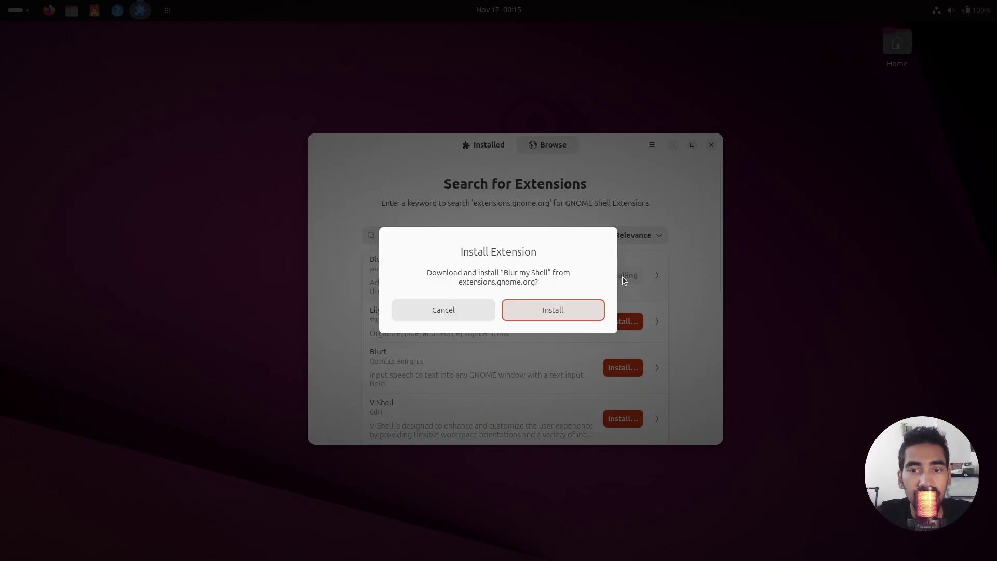
click(576, 307)
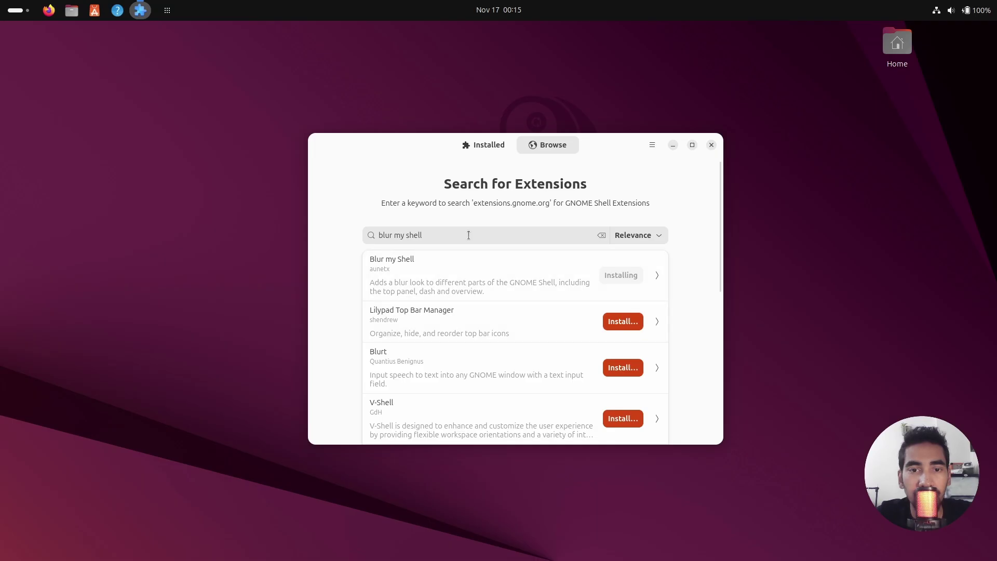
Search the extensions for "current workspace name" and install Current Workspace Name
click(601, 235)
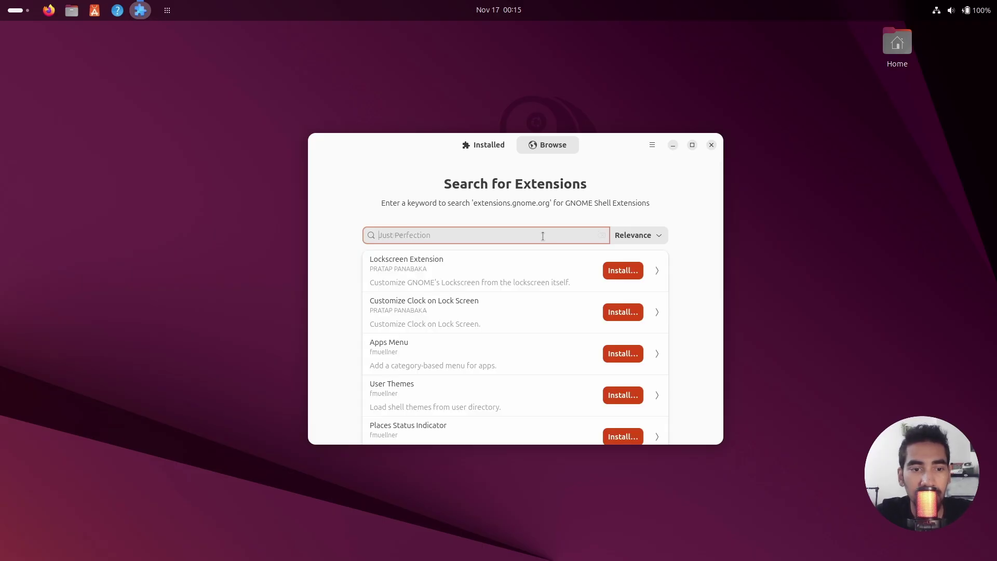
text(current workspace name)
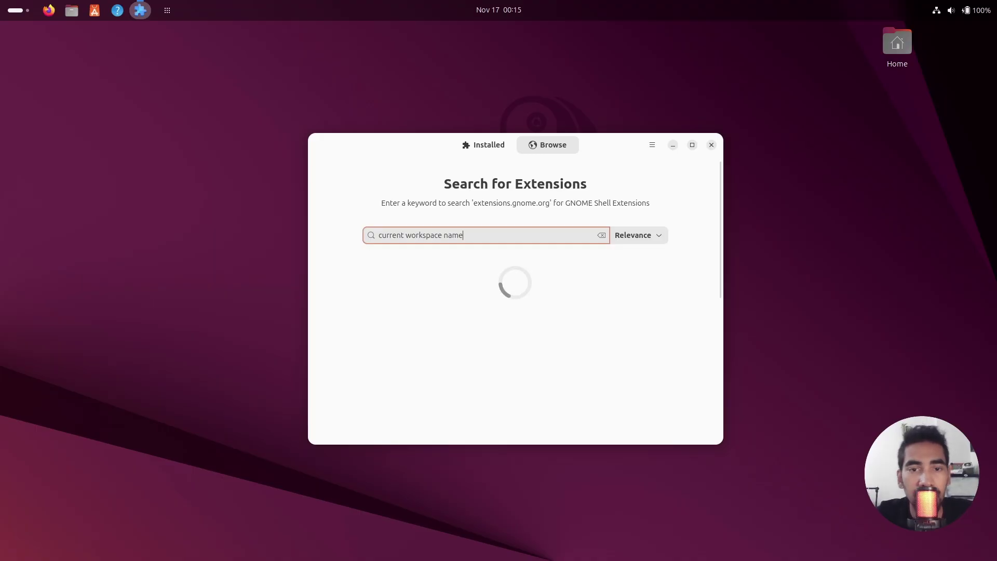
click(623, 270)
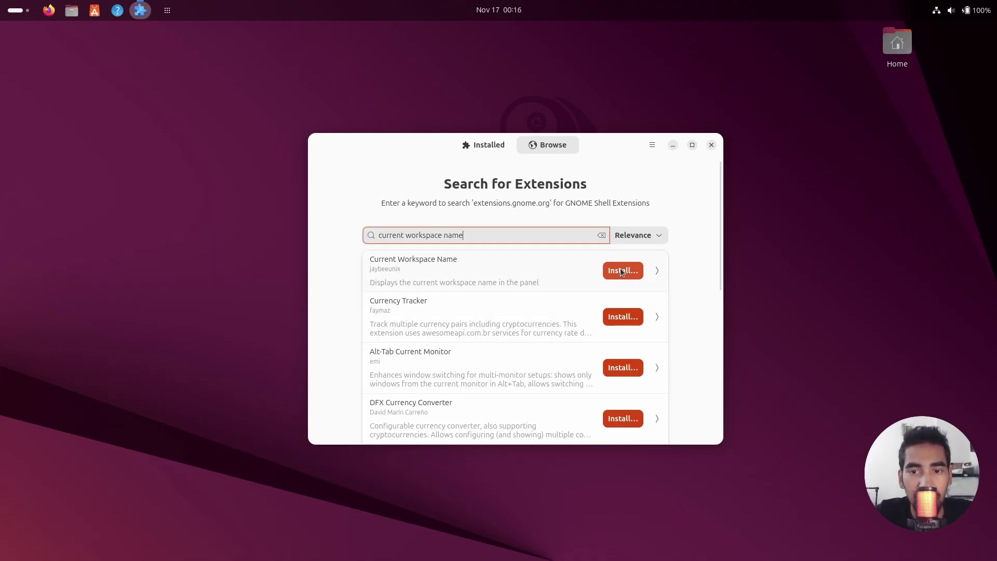
click(574, 313)
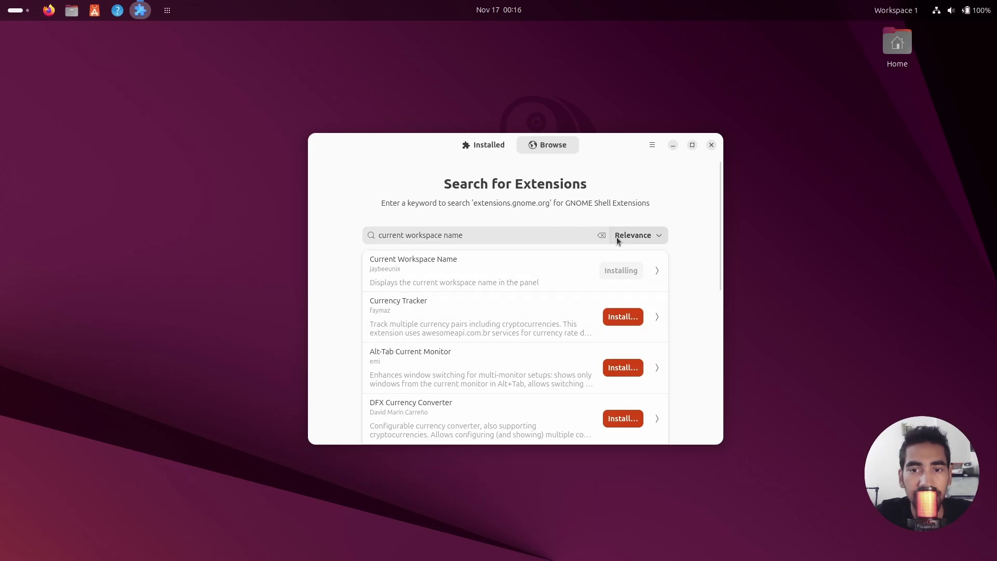
Search the extensions for "kiwi is" and install Kiwi is not Apple
click(601, 235)
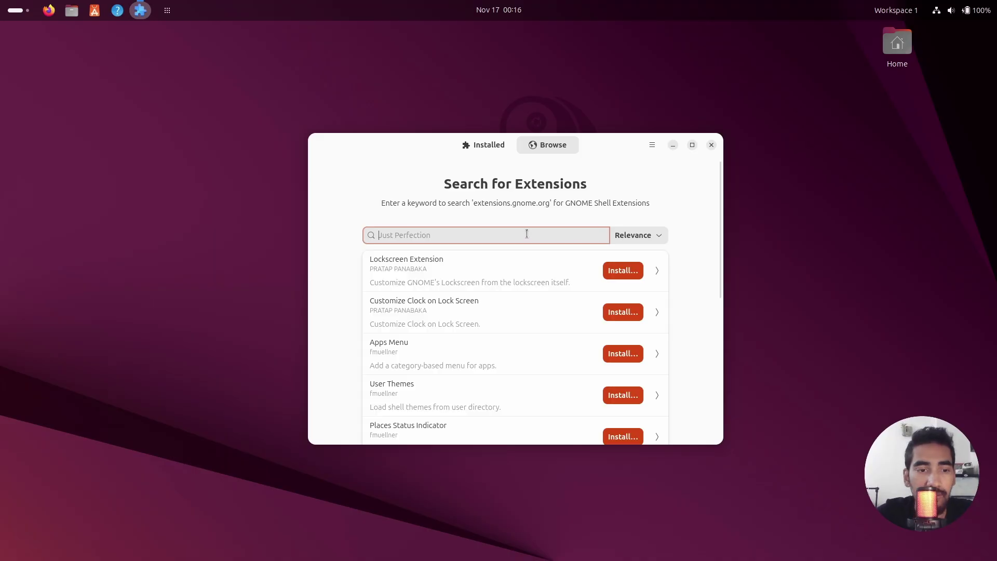
text(kiwi)
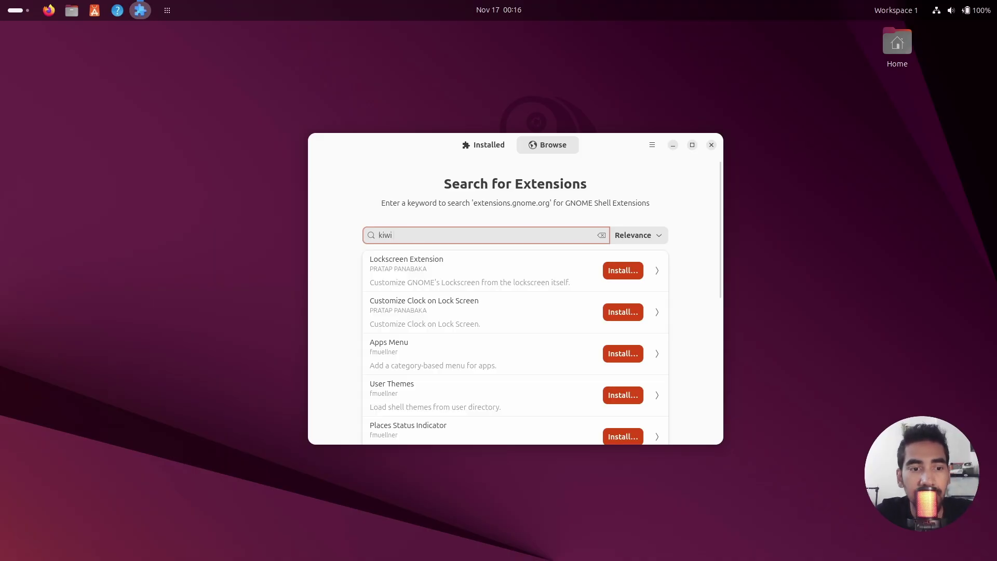
text( is)
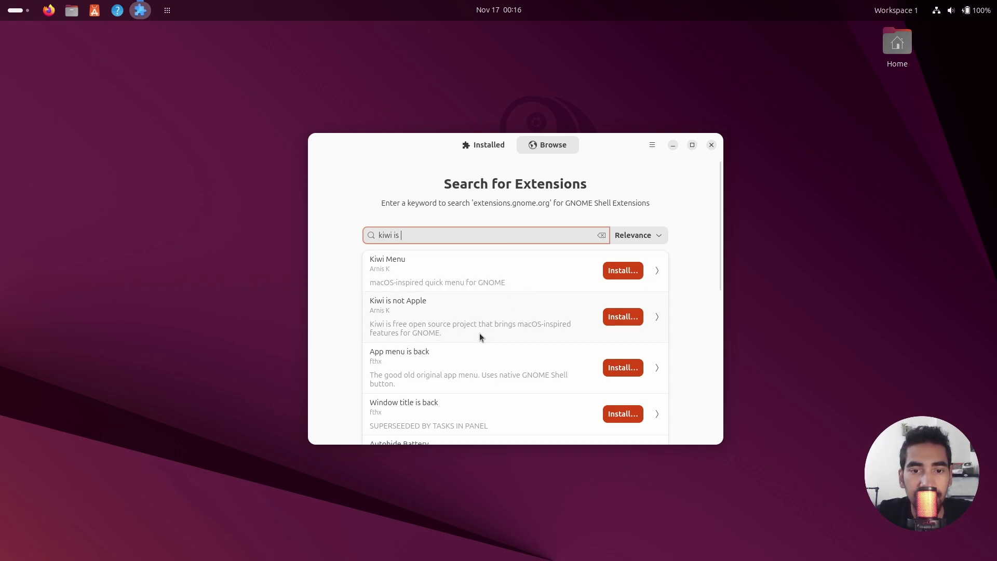
click(628, 319)
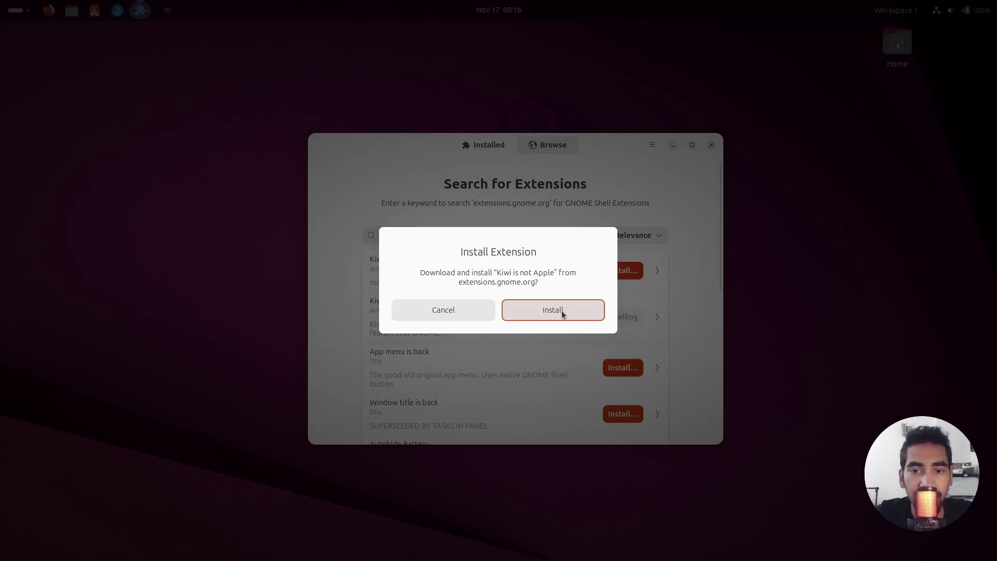
click(562, 311)
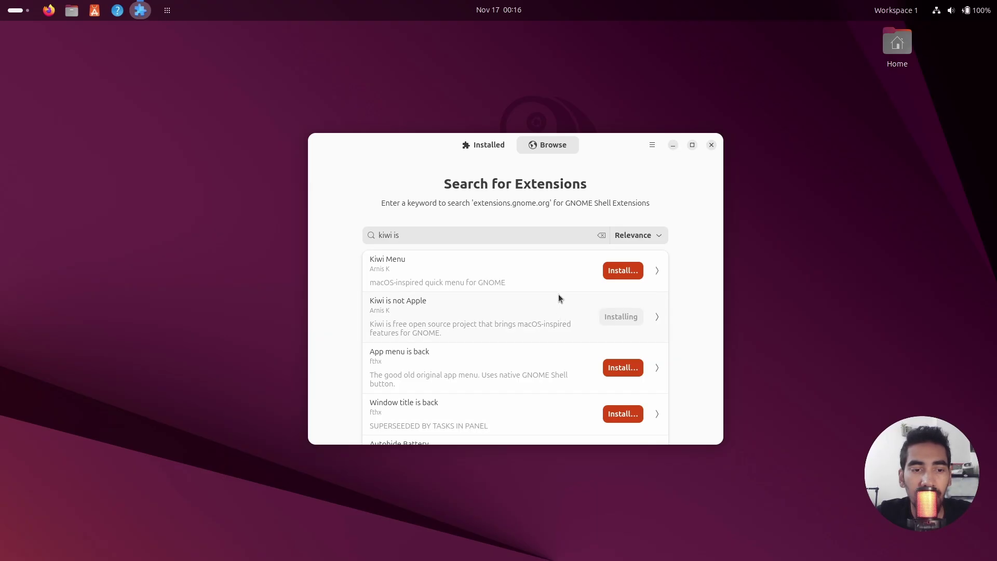
Search the extensions for "move workspace in" and install Move Workspace Indicator
click(602, 239)
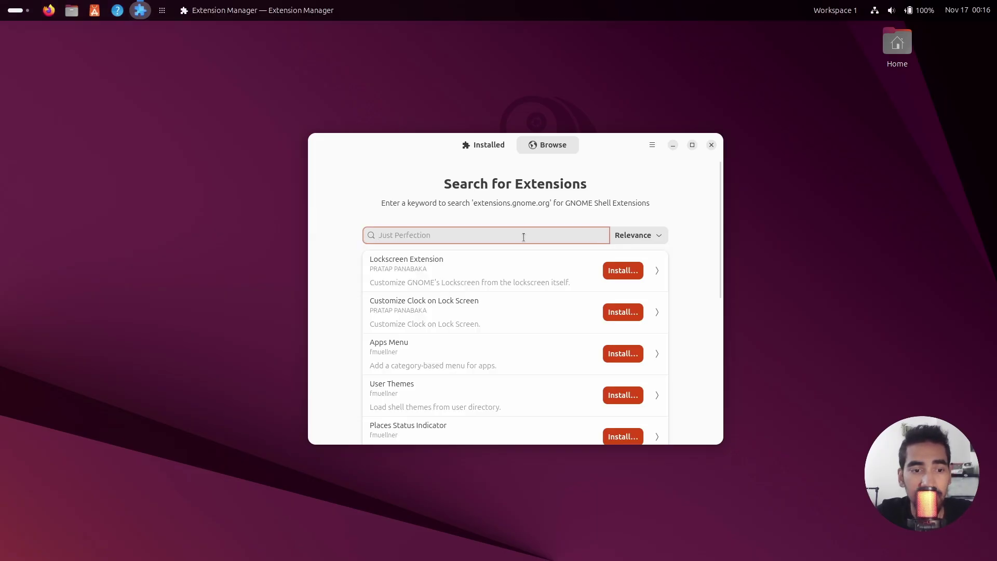
text(m)
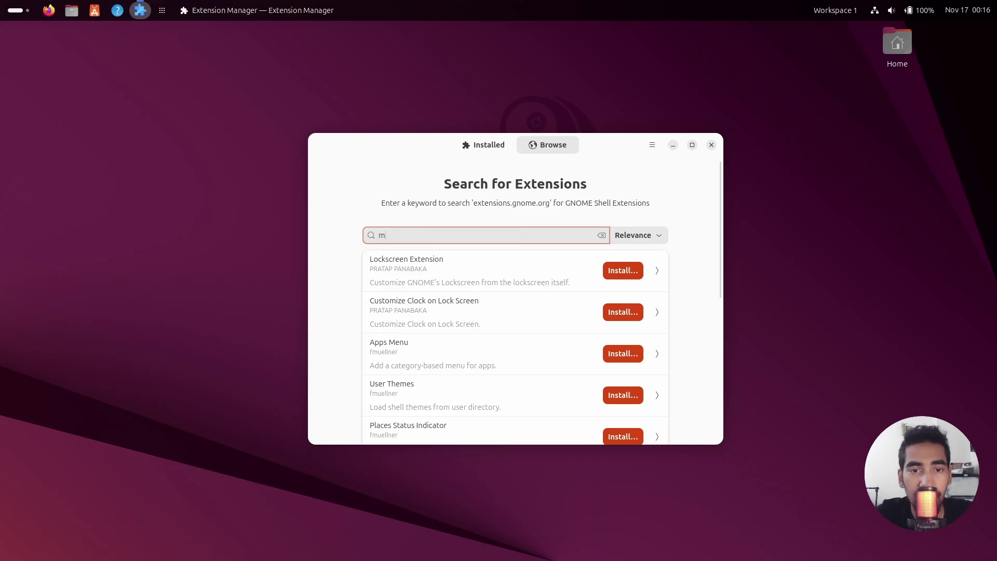
text(ove work)
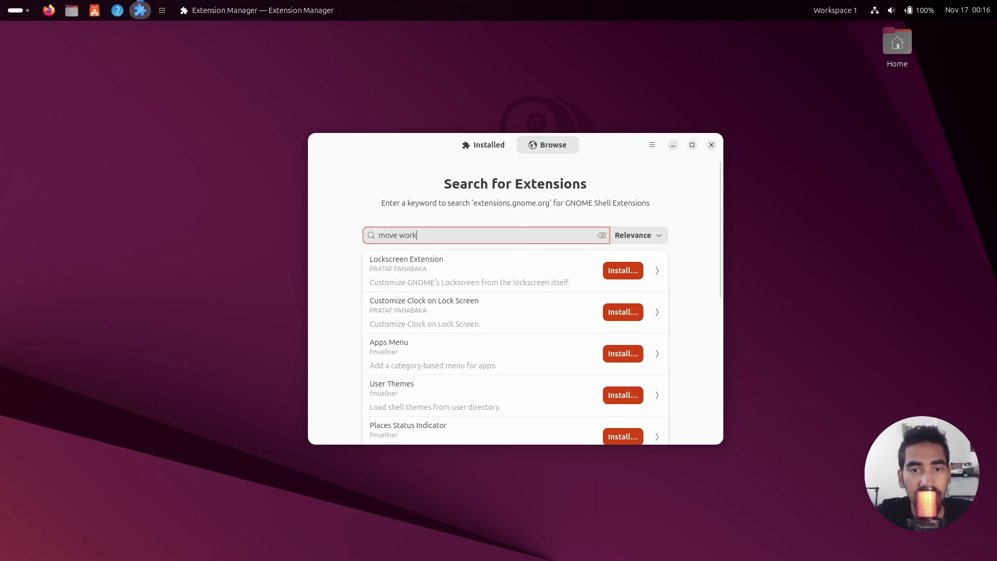
text(space in)
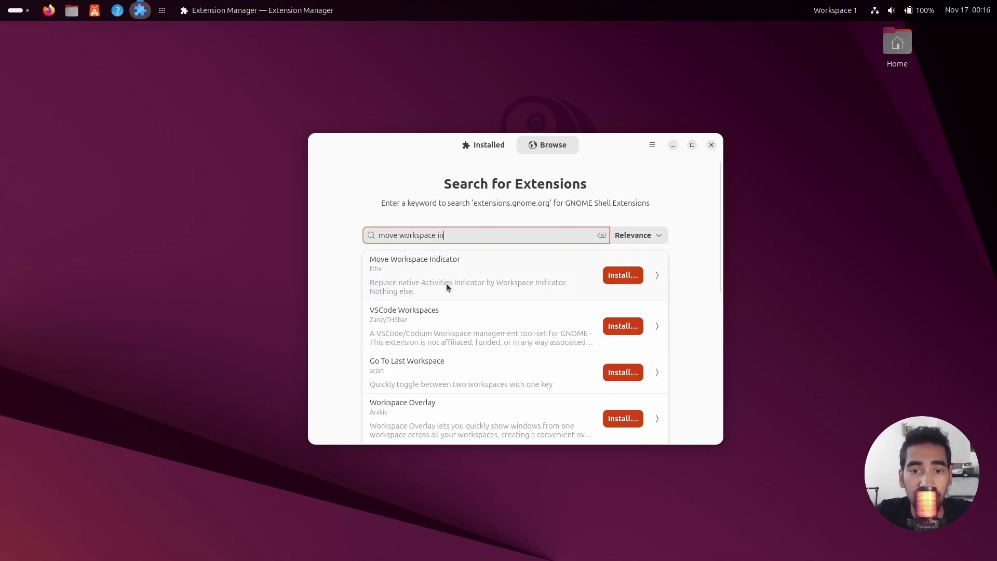
click(646, 281)
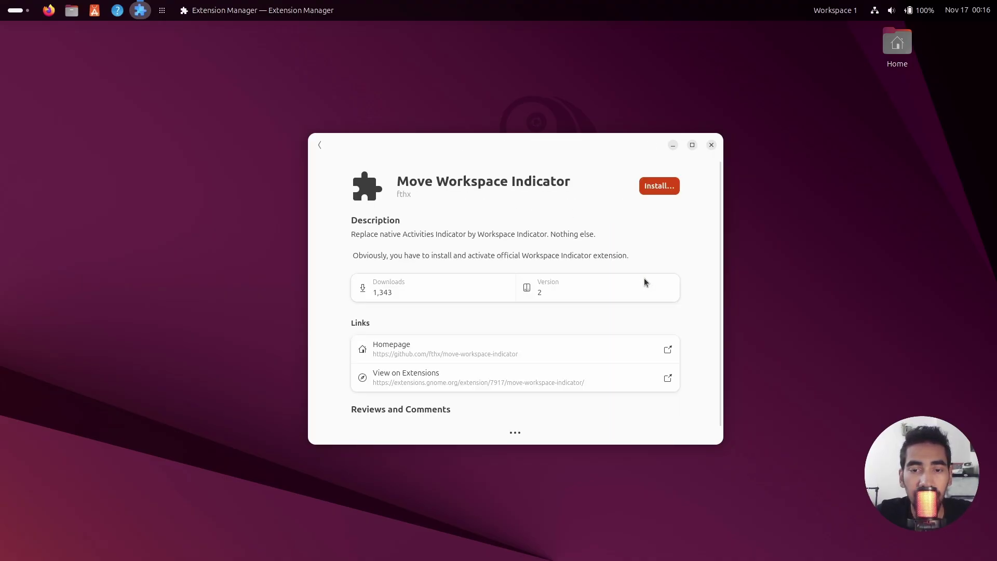
click(320, 144)
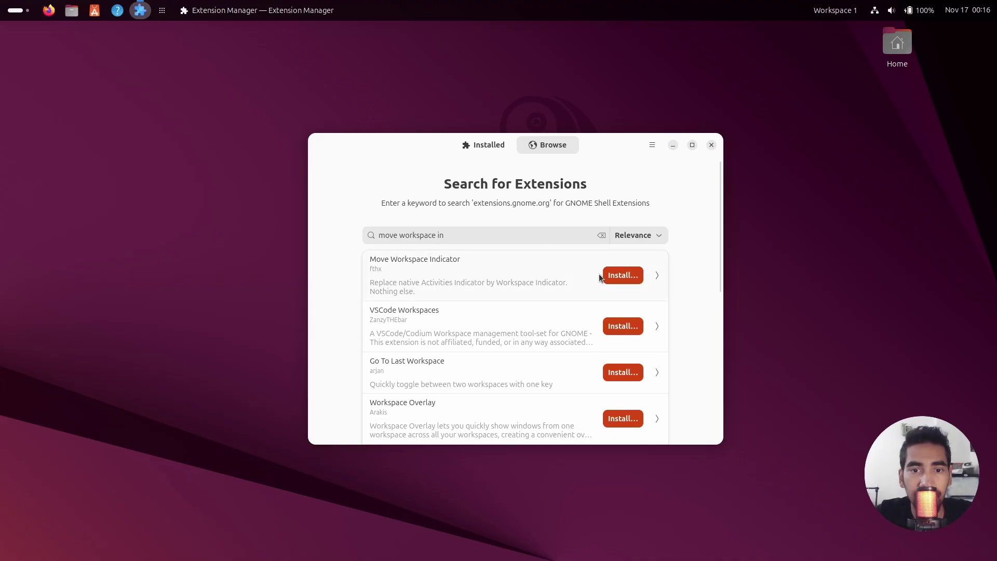
click(626, 274)
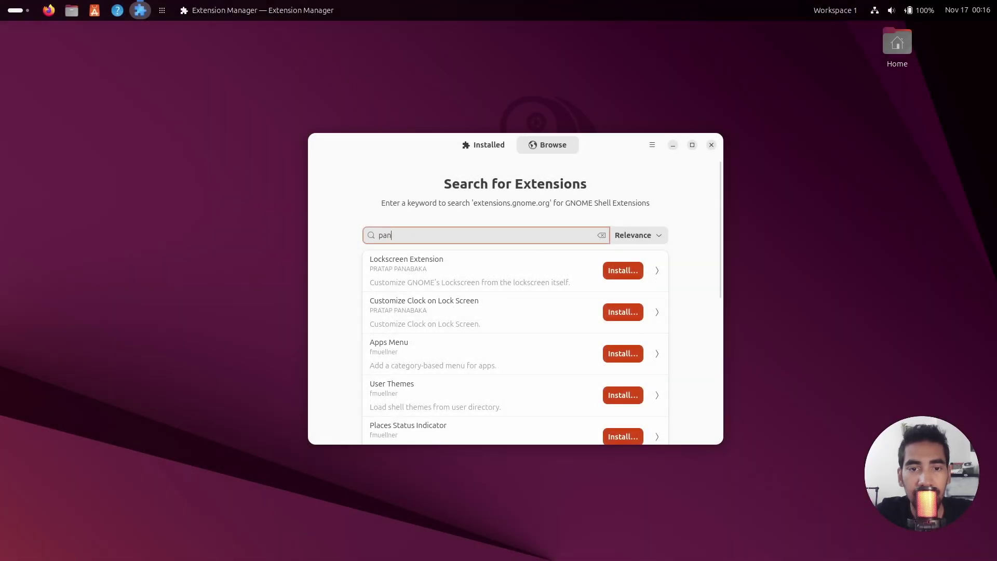
Search the extensions for "panel workspace" and install Panel Workspace Scroll
text(l workspace)
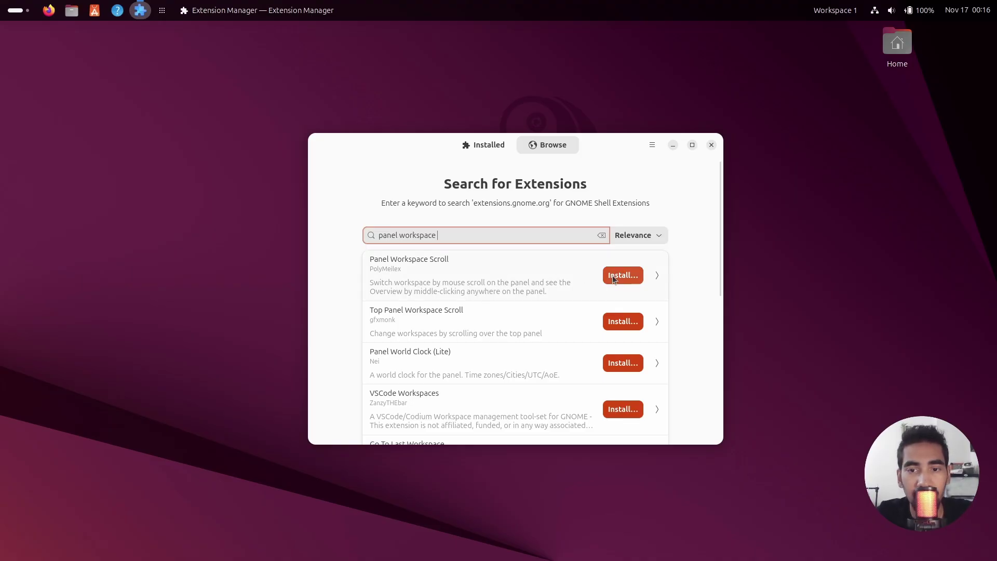
click(614, 276)
click(559, 311)
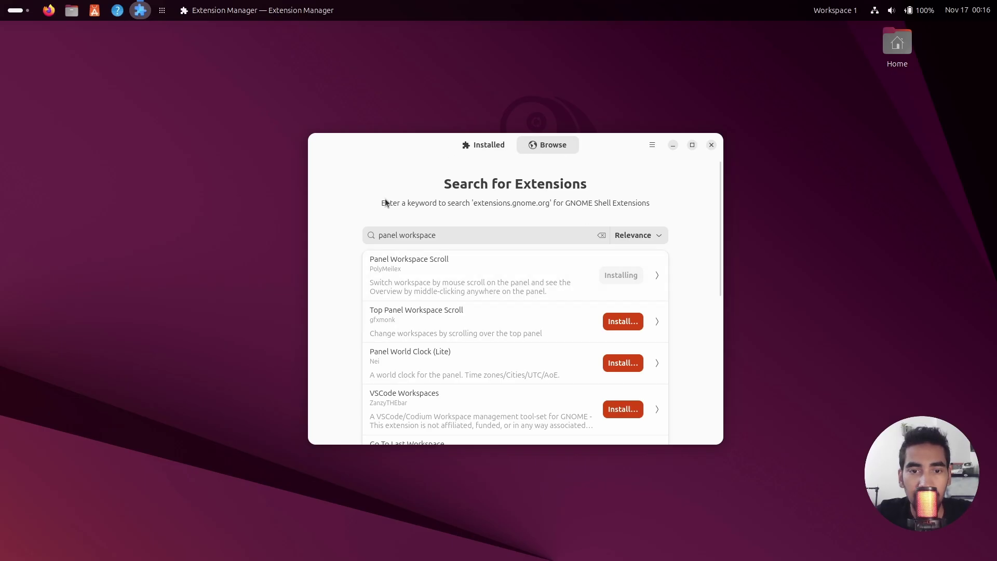
Search the extensions for "transparent top bar" and install Transparent Top Bar (Adjustable transparency)
click(601, 236)
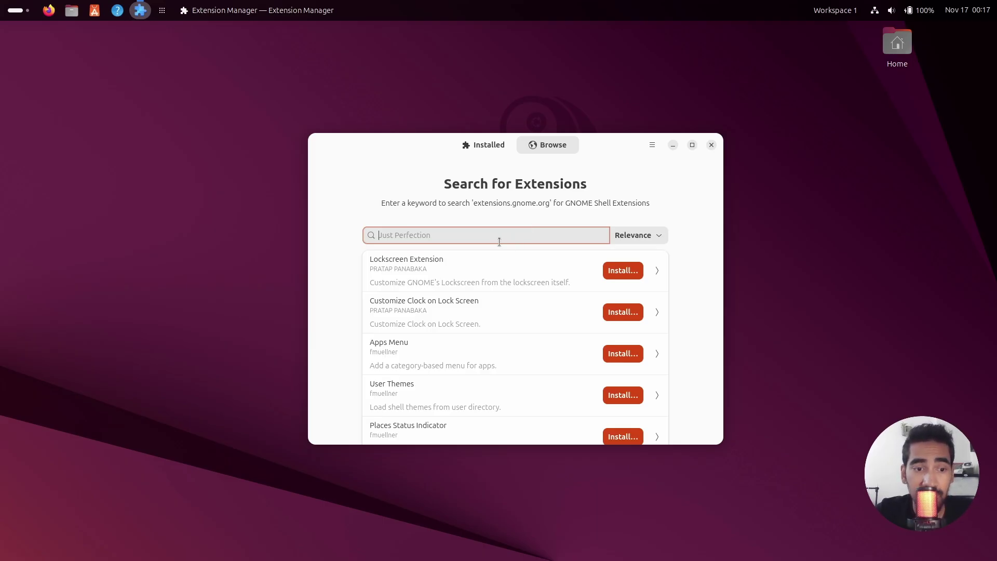
text(t)
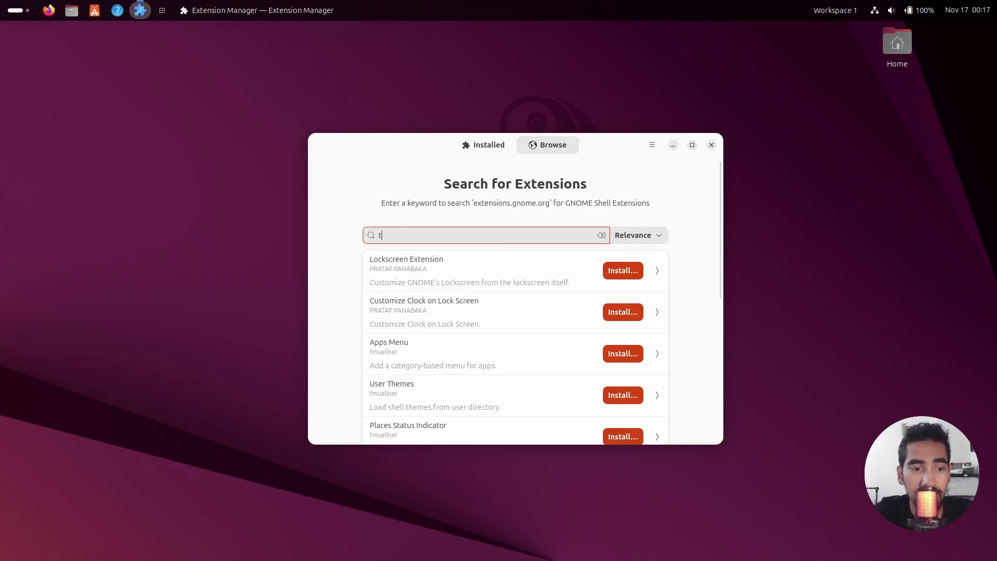
text(ransparent)
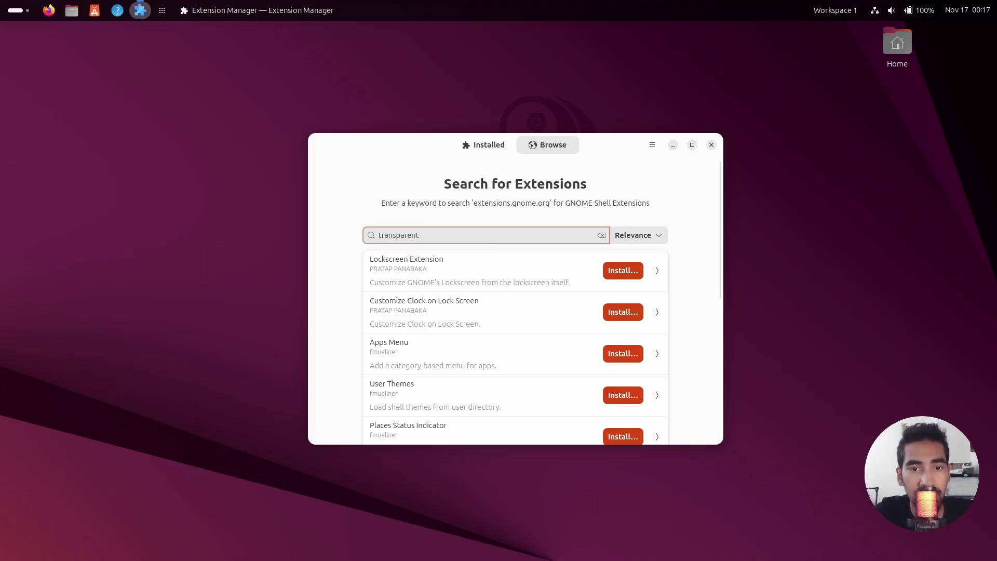
text( top bar)
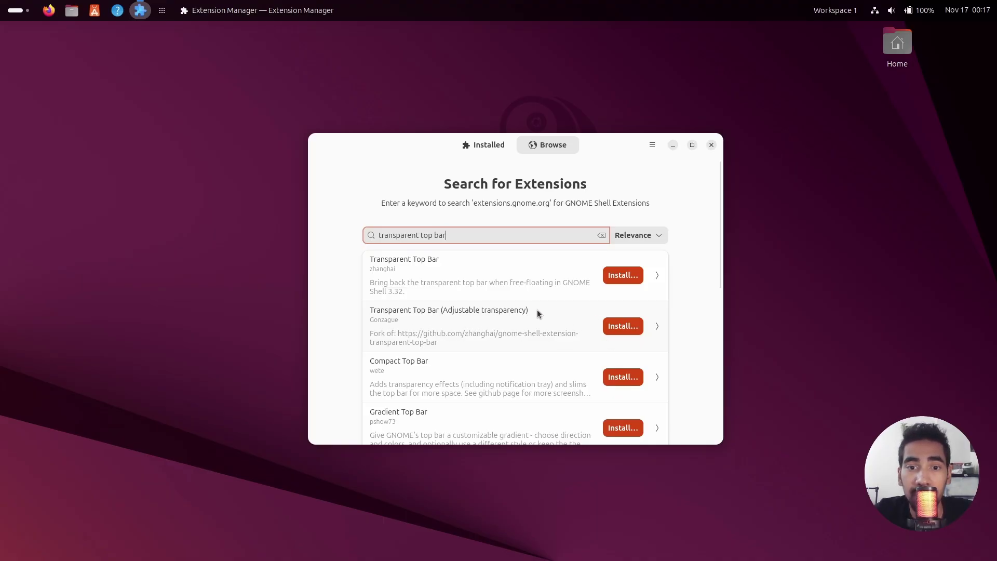
click(622, 325)
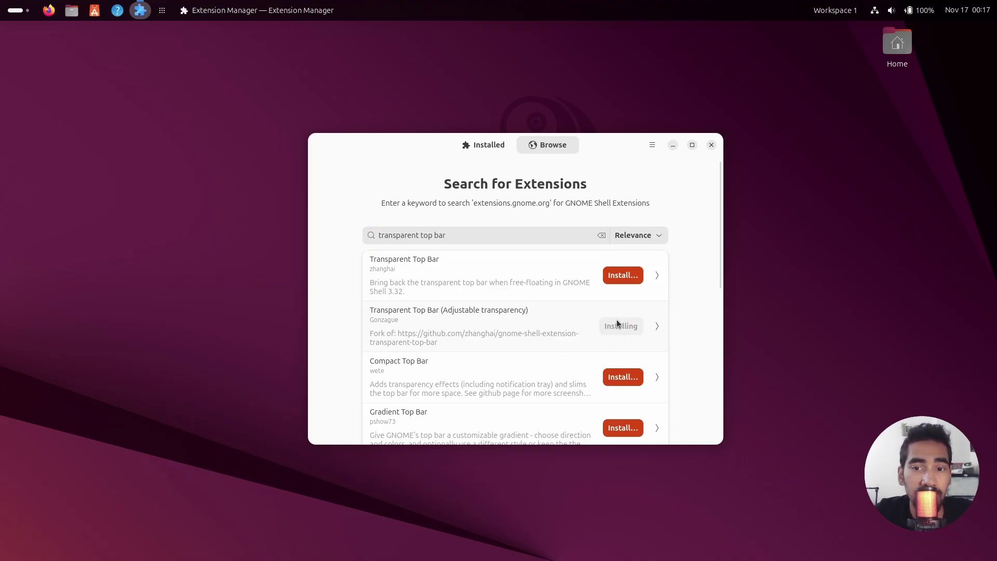
click(569, 309)
Search the extensions for "user themes" and install User Themes
click(602, 235)
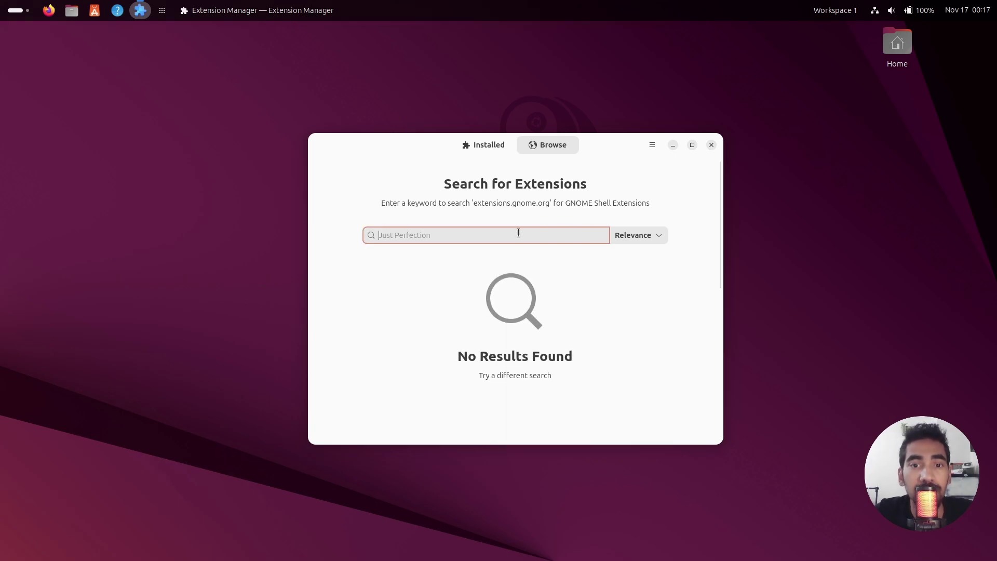
text(u)
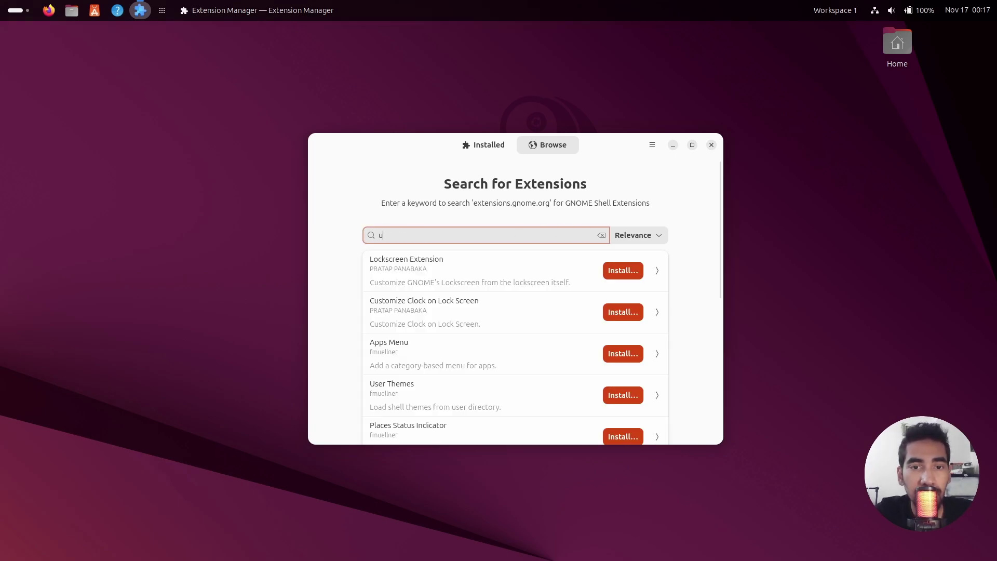
text(ser theme)
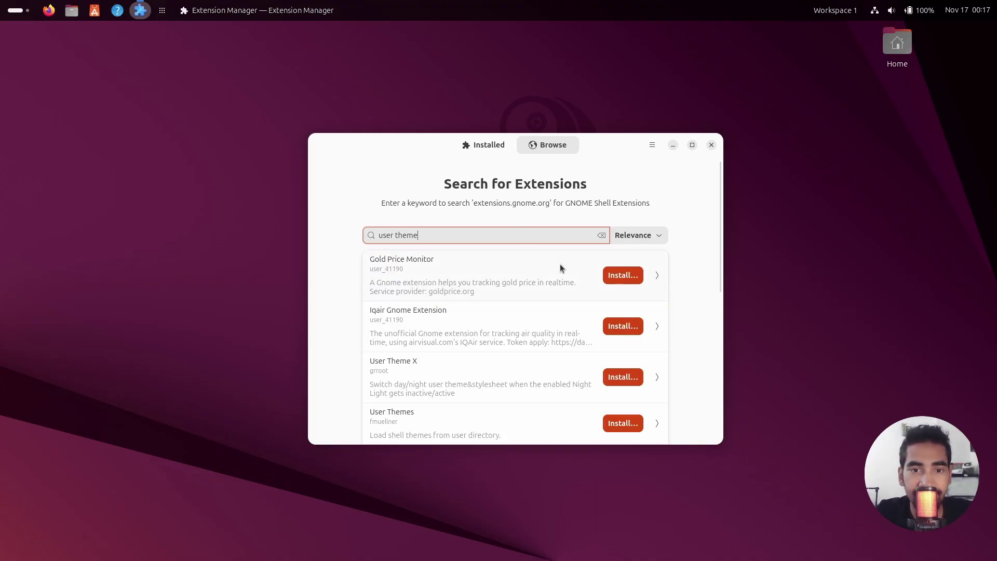
text(s)
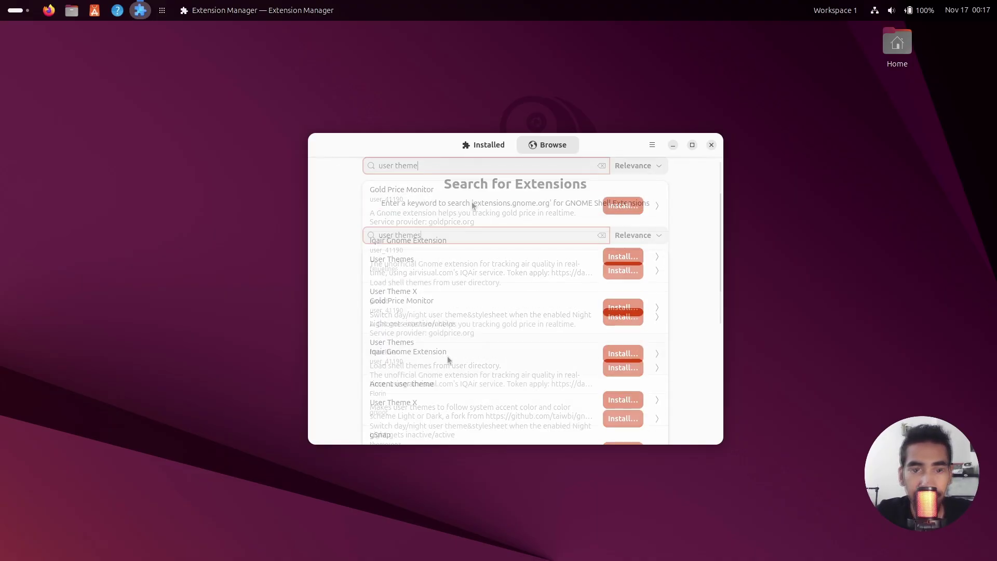
click(618, 273)
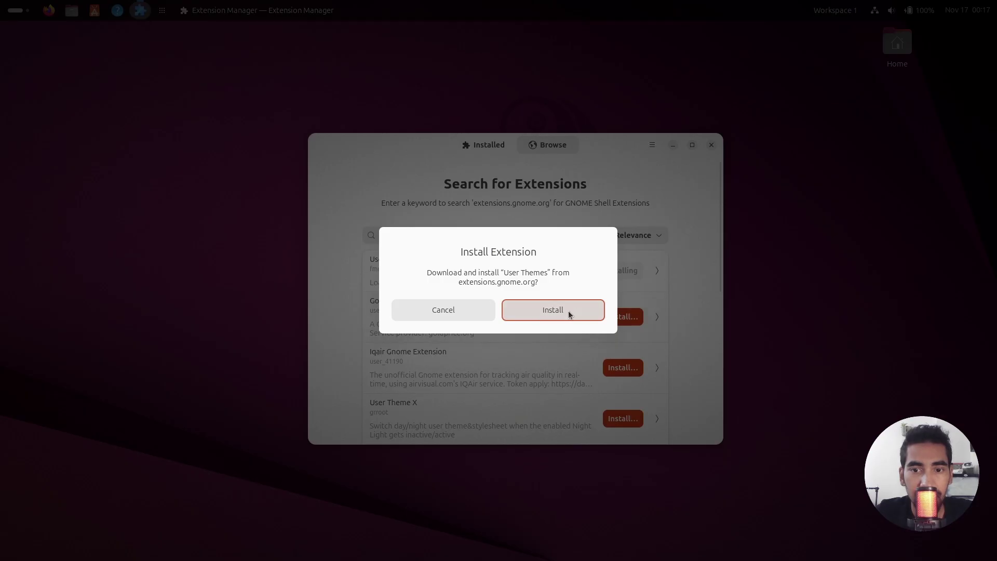
click(569, 312)
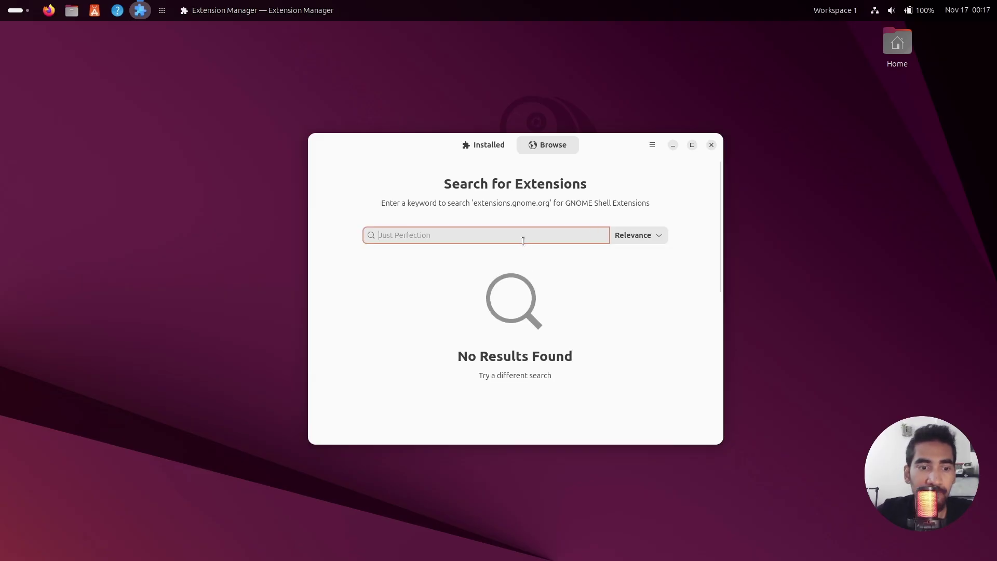
Install V-Shell from an extension search for "v shell" and close Extension Manager
text(v shell)
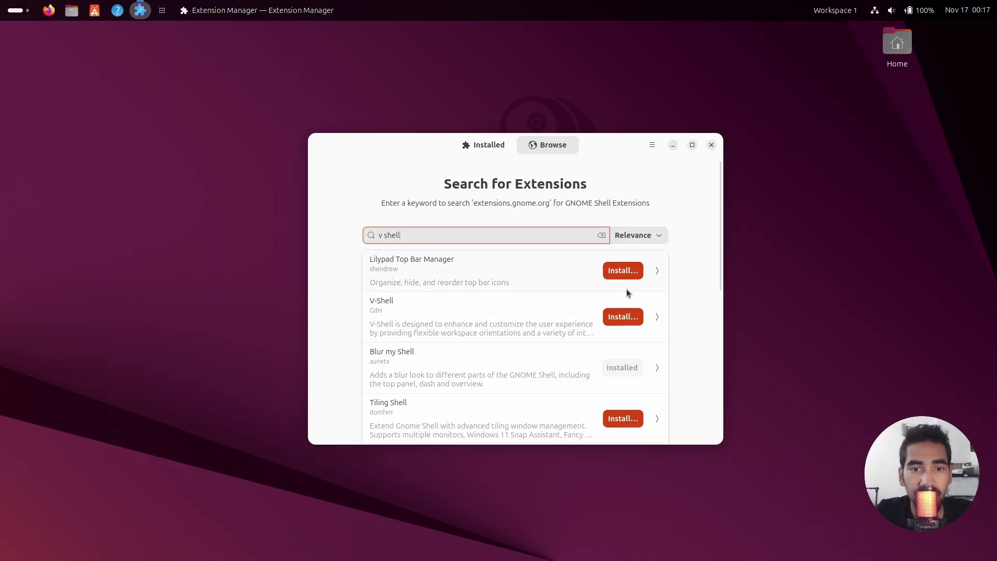
click(627, 318)
click(567, 305)
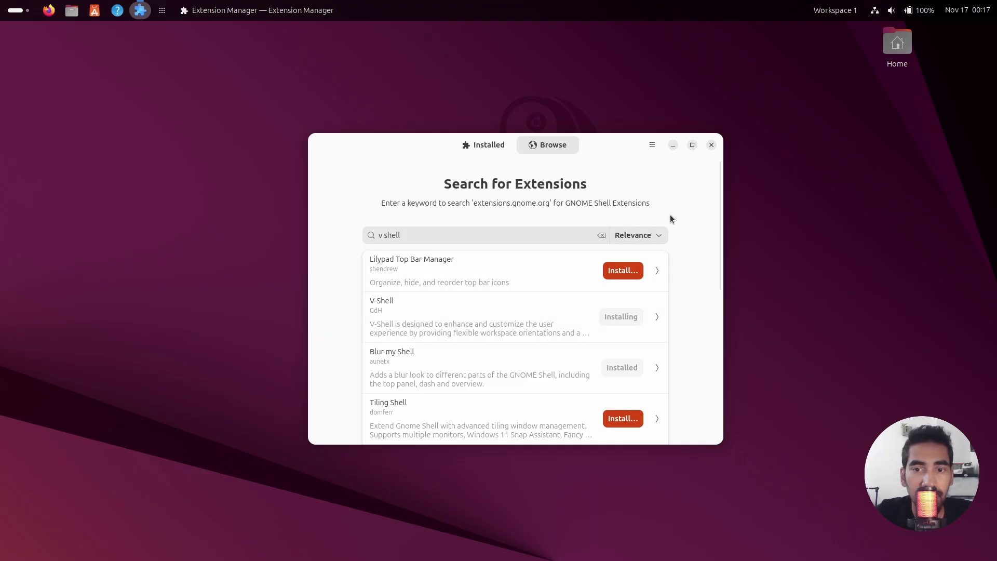
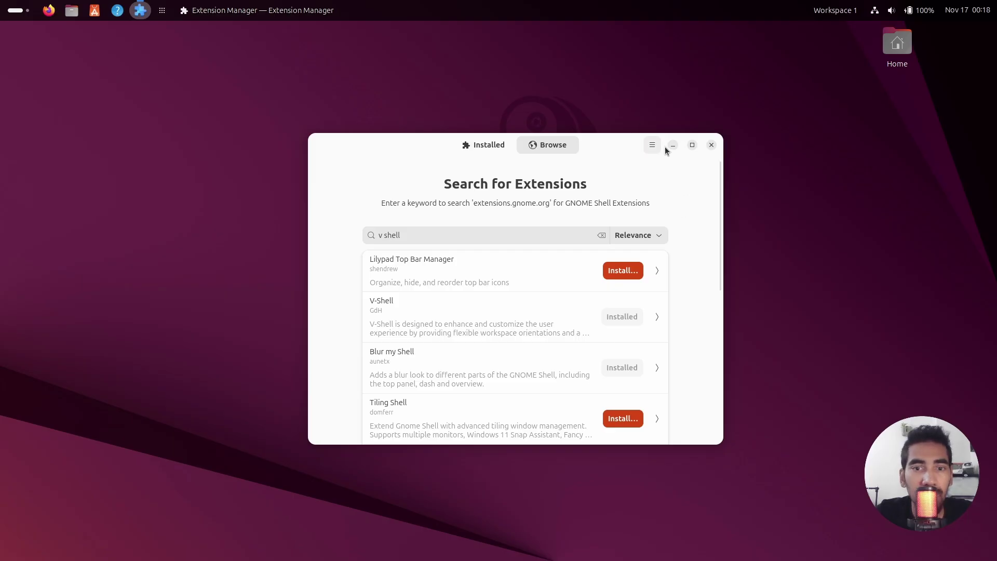
click(671, 146)
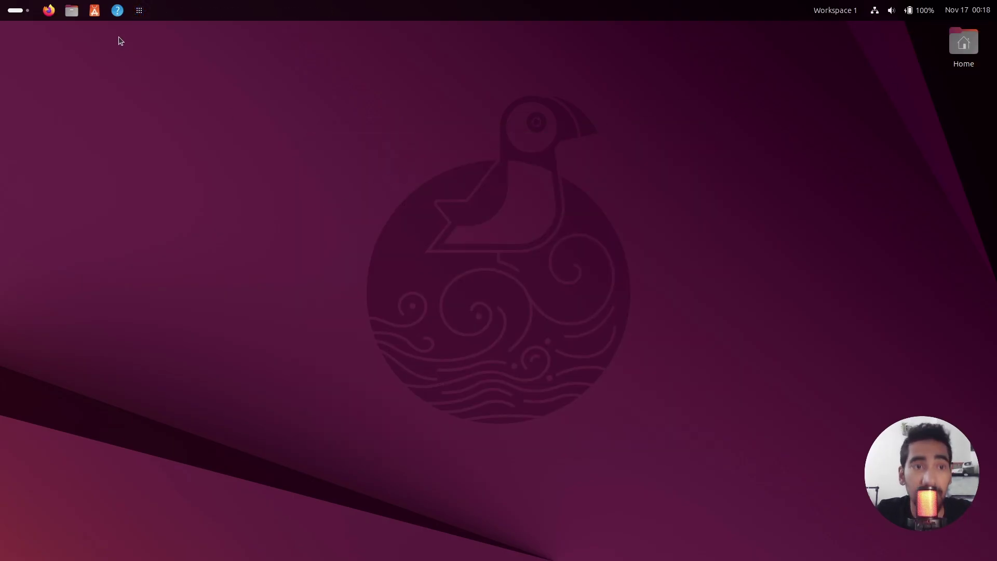
Switch to Files, go to the warmhorizon2 folder in Downloads and open that folder in Terminal
click(72, 10)
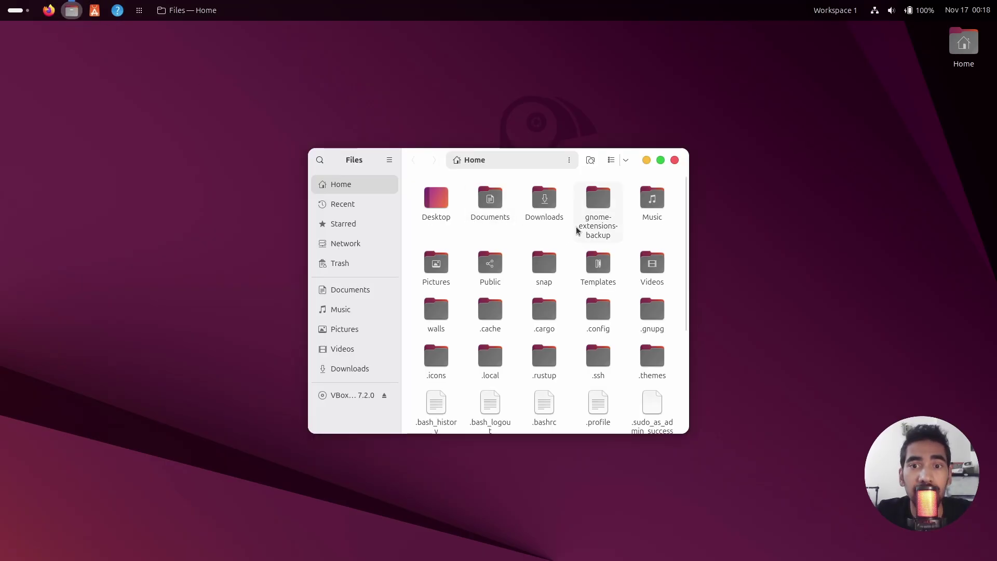
double_click(560, 210)
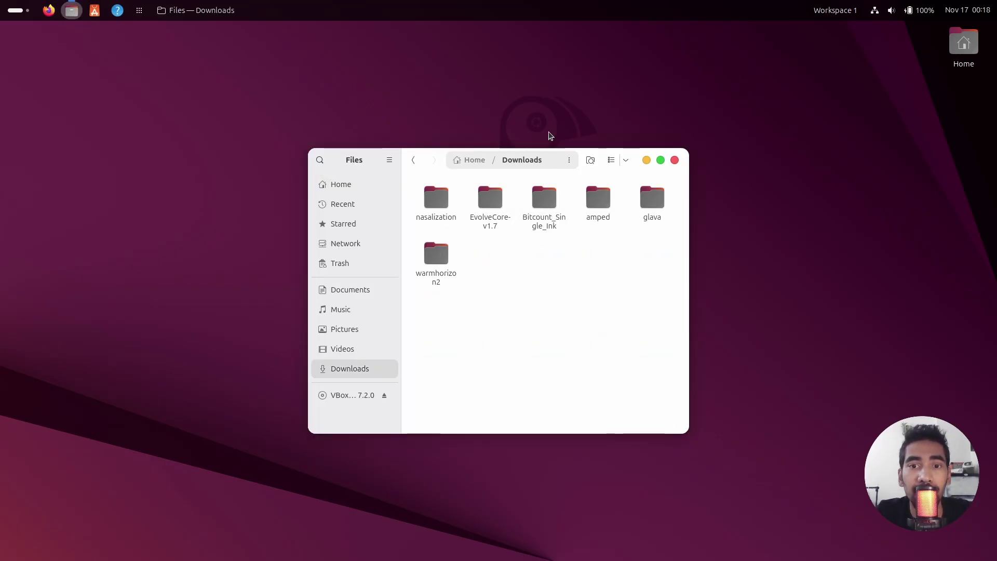
double_click(452, 265)
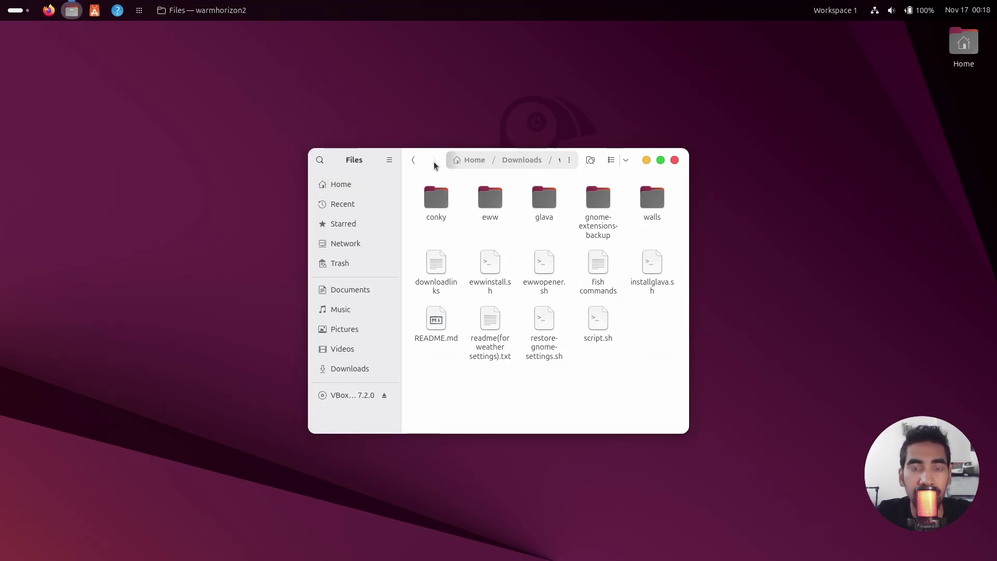
drag(434, 165, 390, 149)
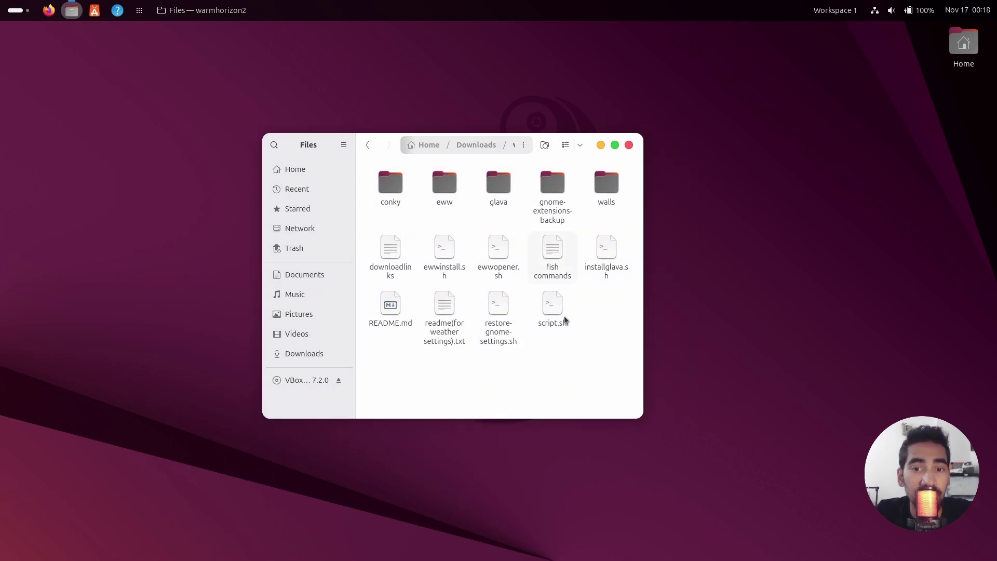
right_click(606, 360)
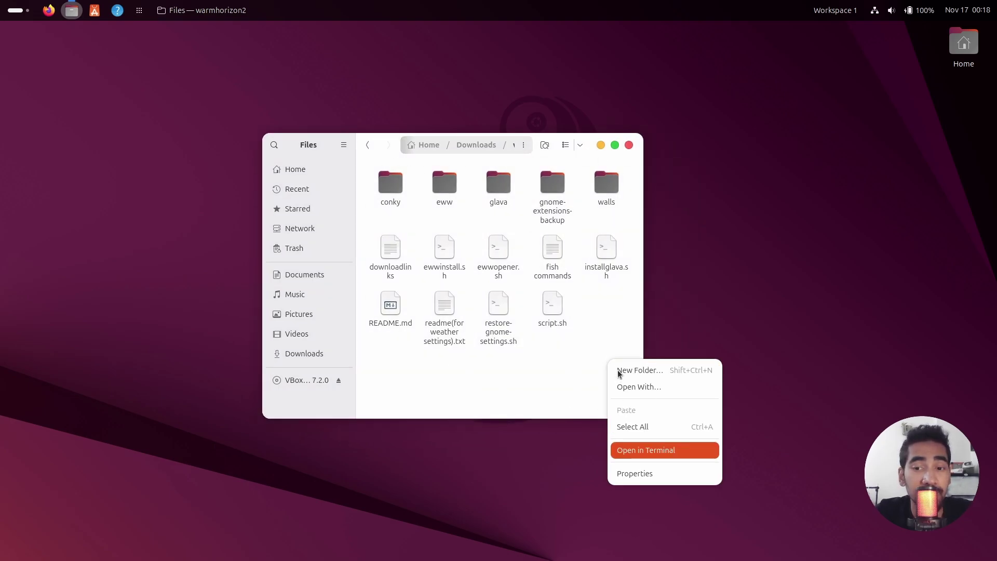
key(Return)
Arrange the Files and Terminal windows side by side on the desktop
drag(451, 156, 657, 155)
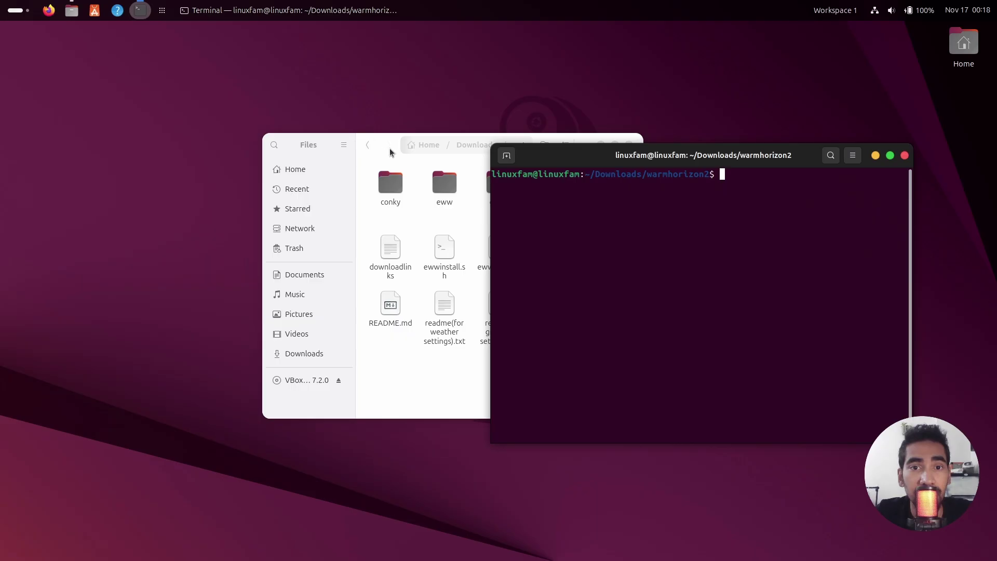
drag(390, 152, 217, 152)
drag(586, 162, 584, 147)
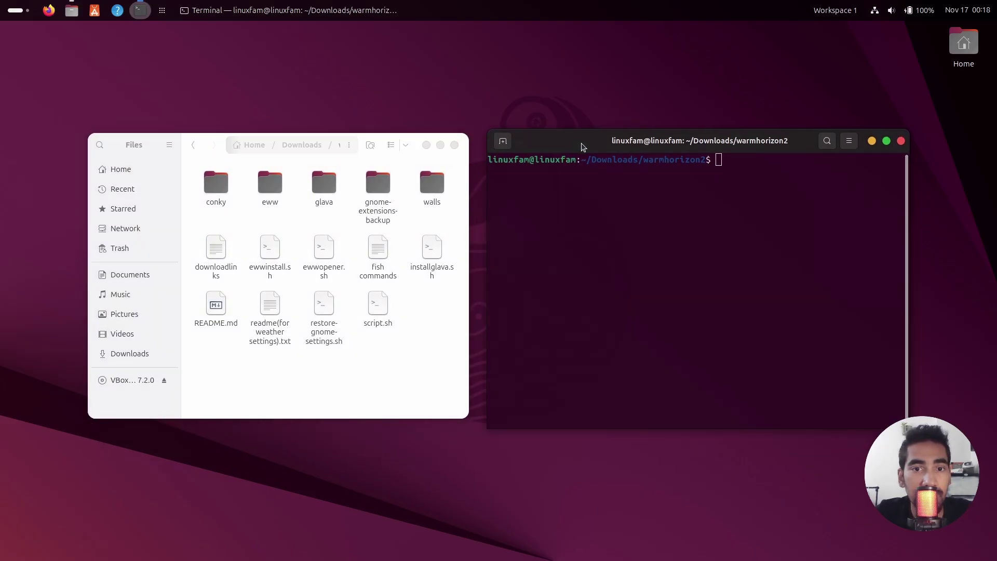
List the contents of the warmhorizon2 folder with ls
text(./)
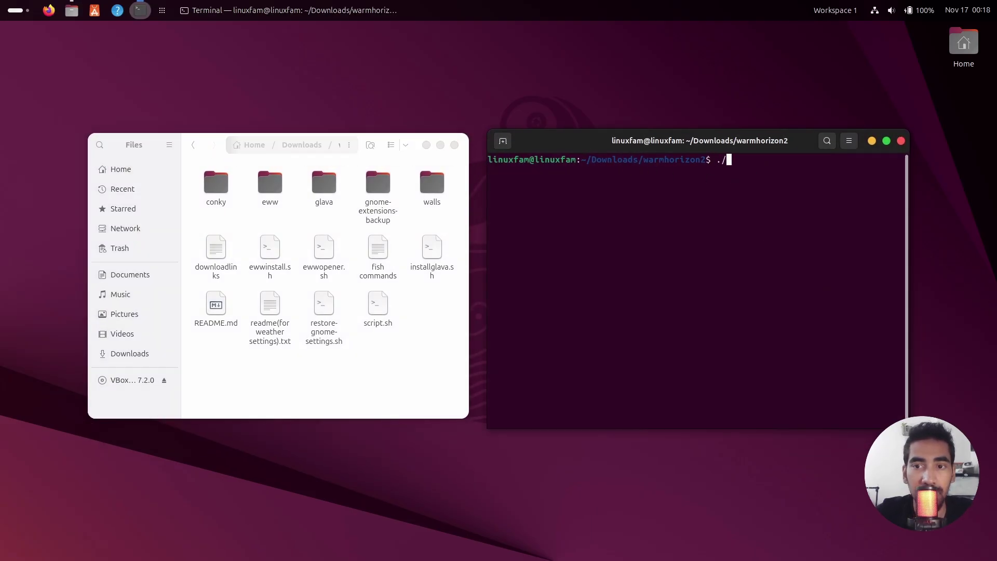
key(BackSpace)
key(BackSpace)
text(ls)
key(Return)
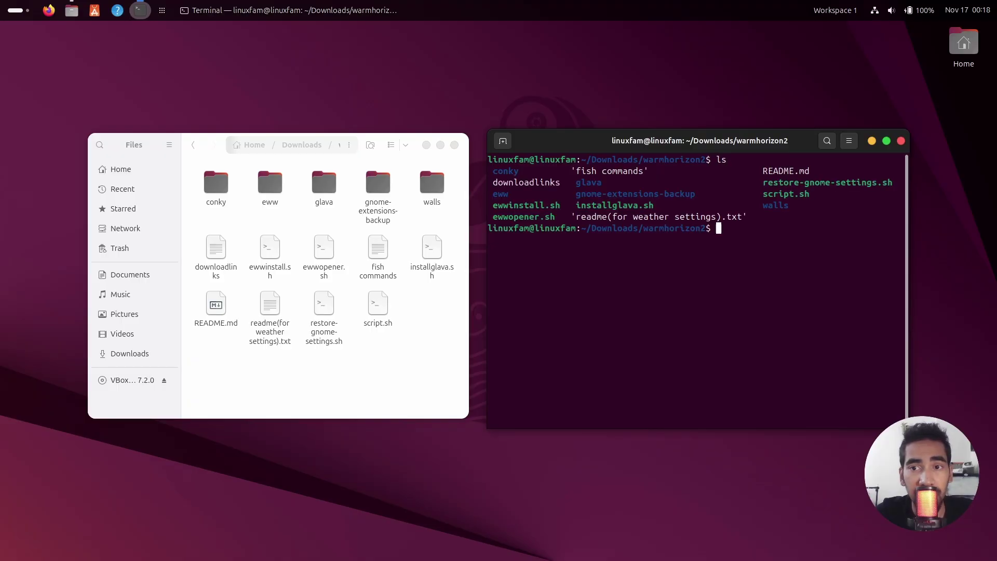
Run the script ./restore-gnome-settings.sh to restore the GNOME extension settings
triple_click(849, 180)
click(849, 180)
double_click(836, 183)
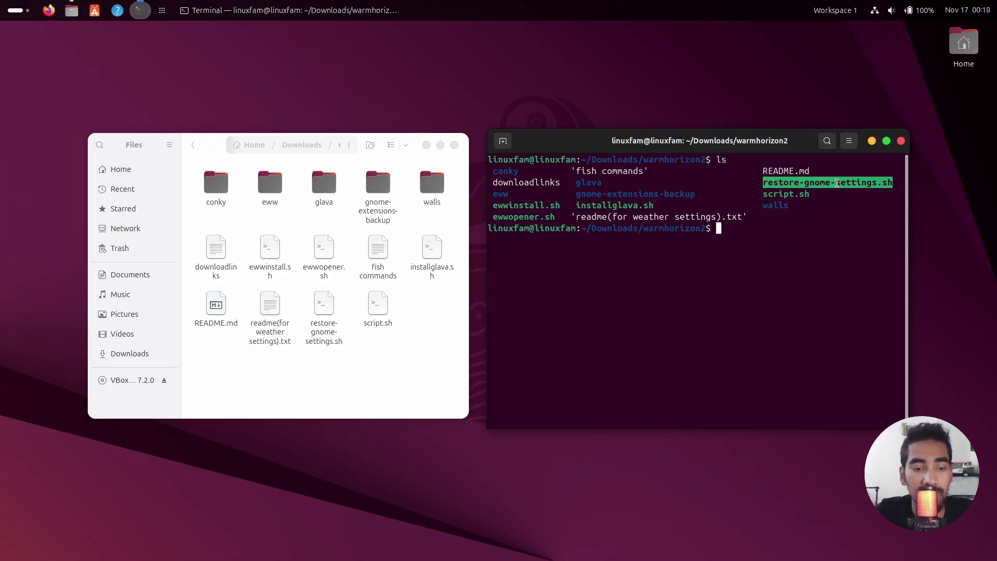
click(761, 232)
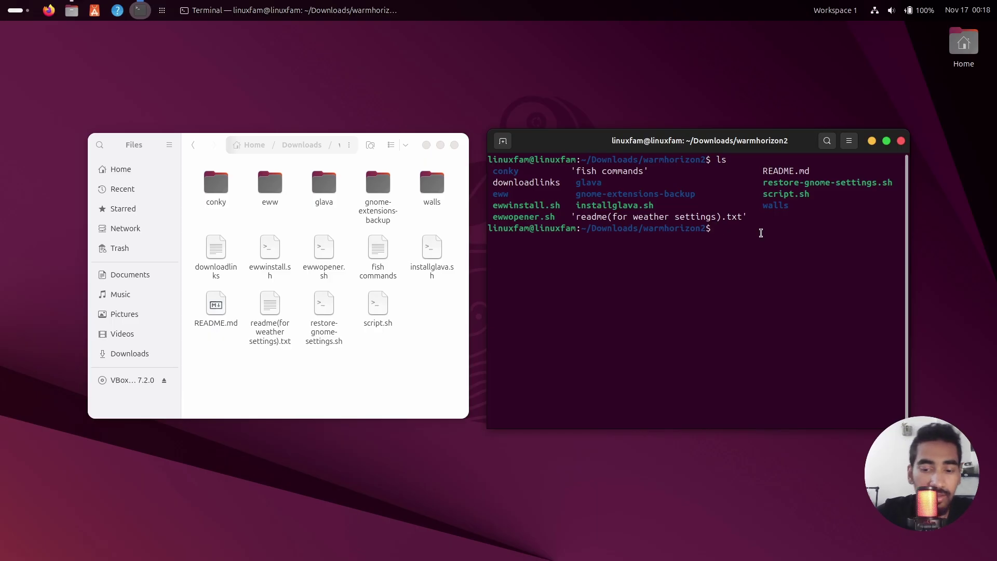
text(./)
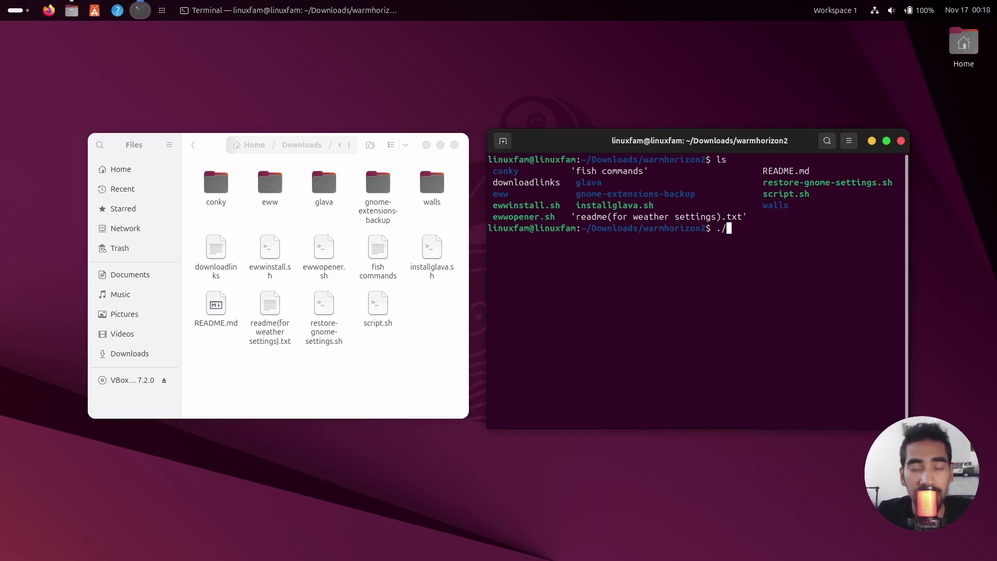
text(restore-gnome-settings.sh)
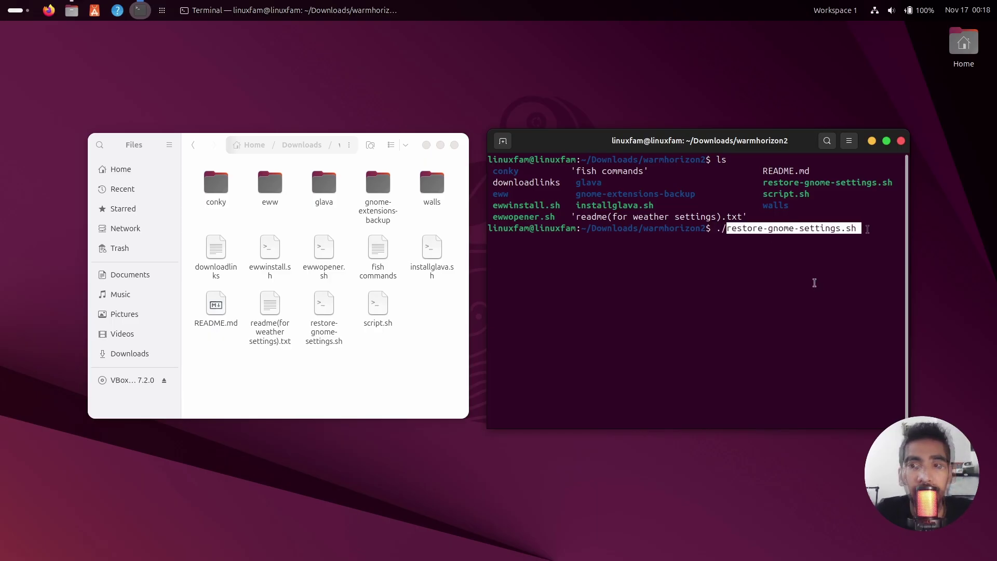
key(Return)
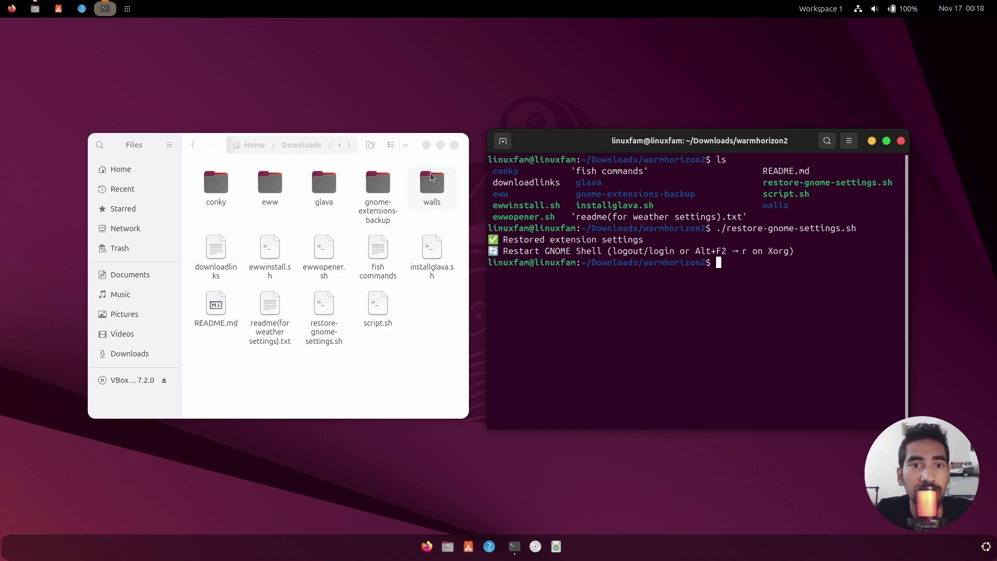
Close the Terminal and Files windows
click(433, 320)
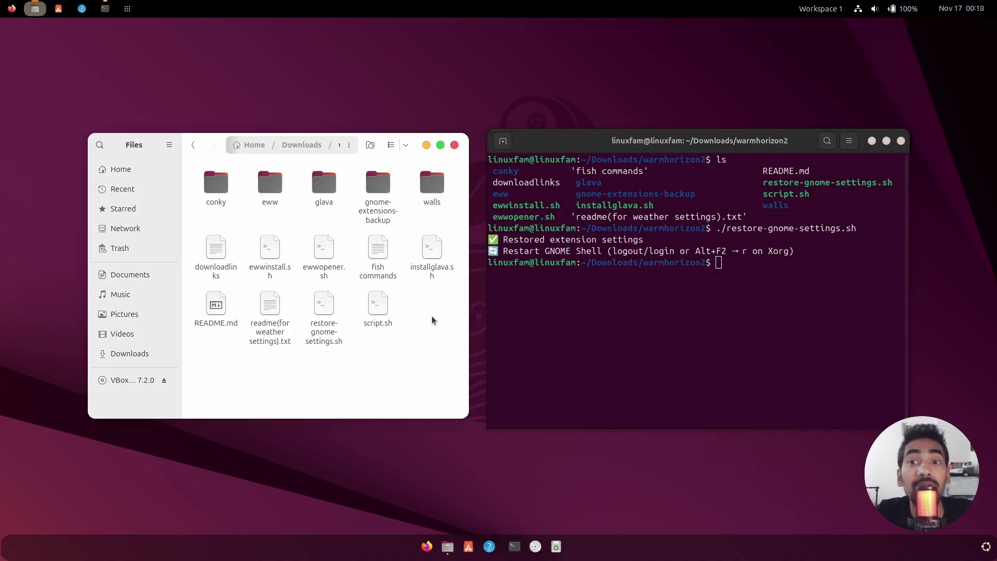
click(901, 140)
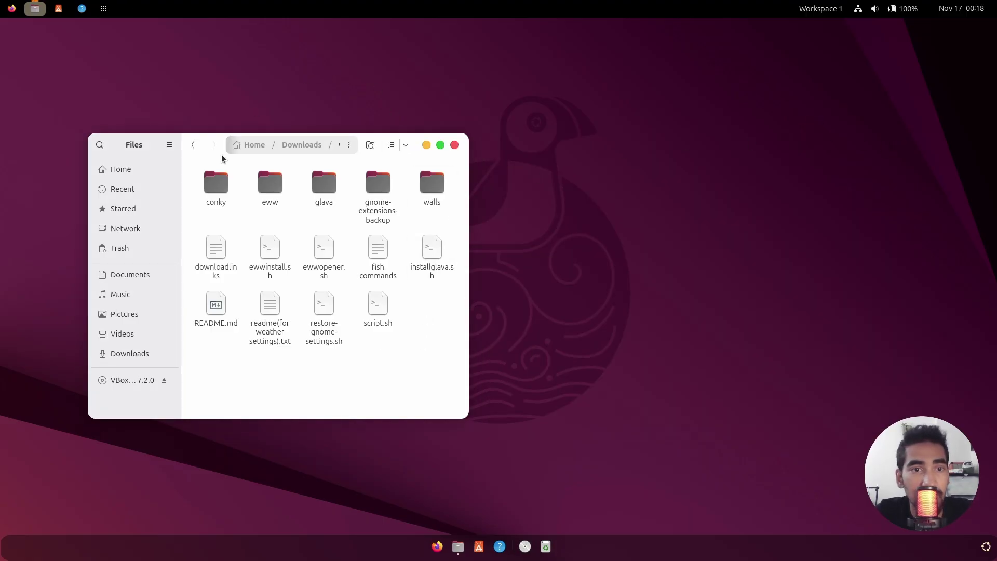
drag(228, 156, 444, 164)
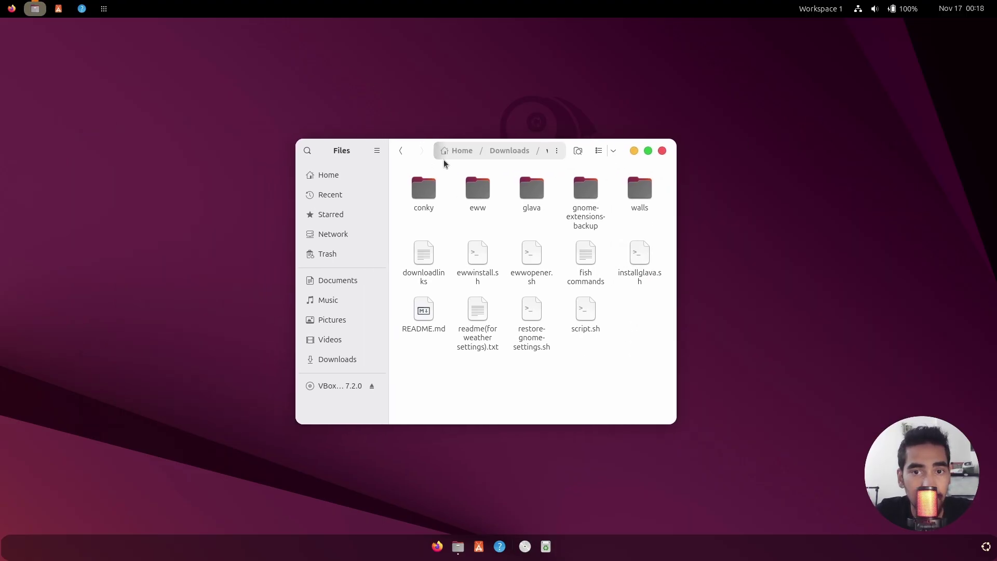
click(662, 151)
Search the installed applications for Startup Applications and open its preferences
click(107, 10)
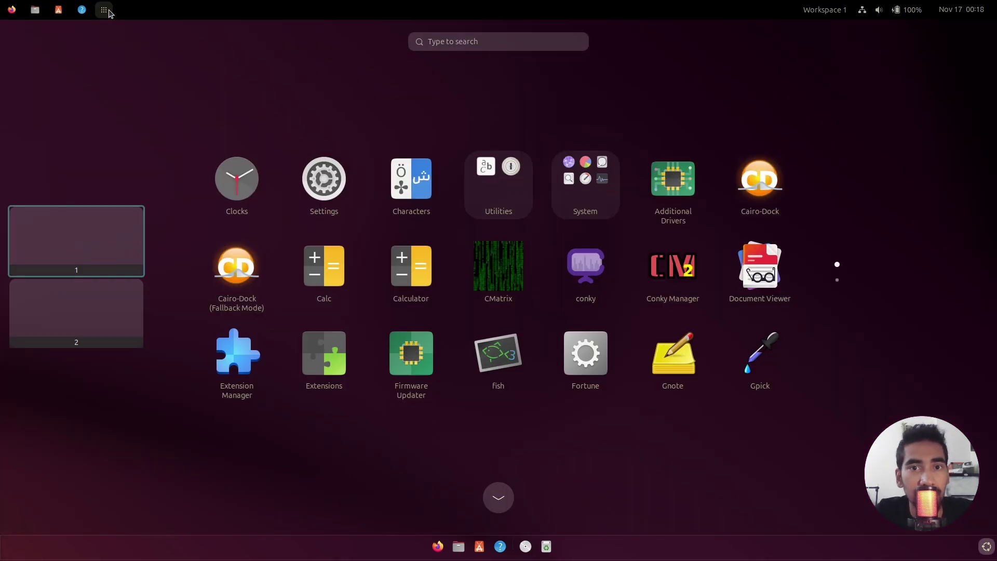
text(applica)
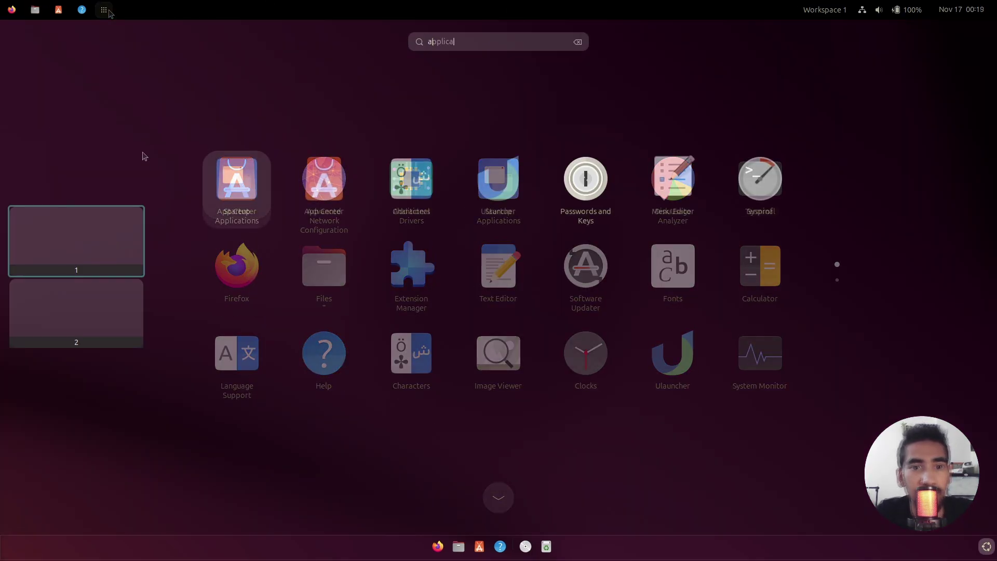
click(248, 186)
Add a startup program named eww that runs ewwopener.sh from Downloads/warmhorizon2, and close the startup preferences
click(618, 206)
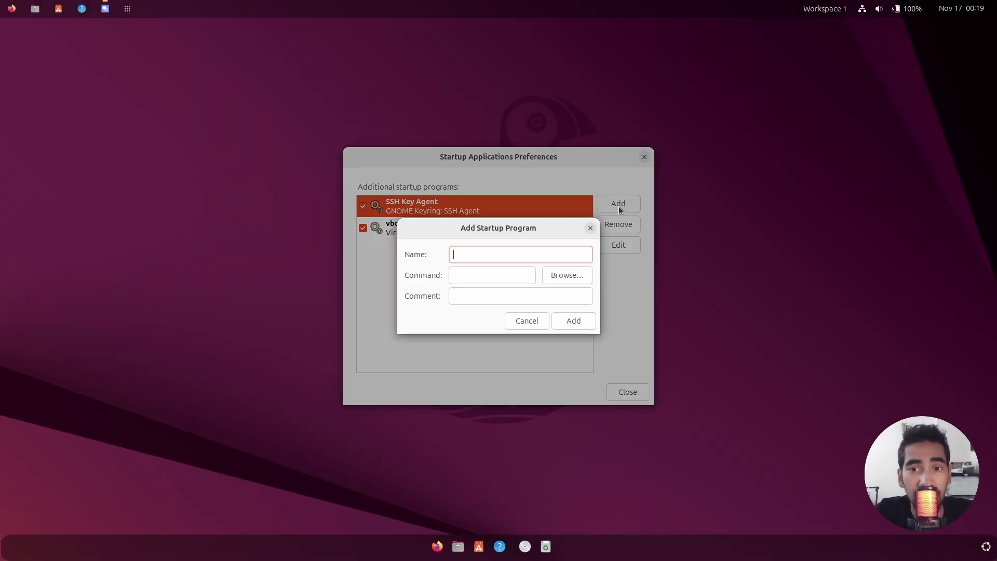
text(conky)
click(563, 275)
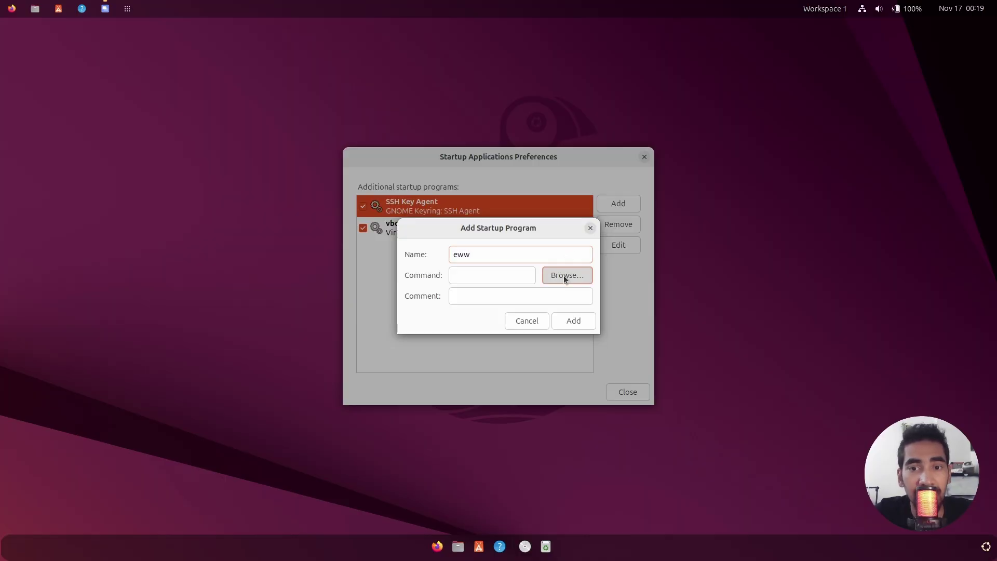
double_click(324, 125)
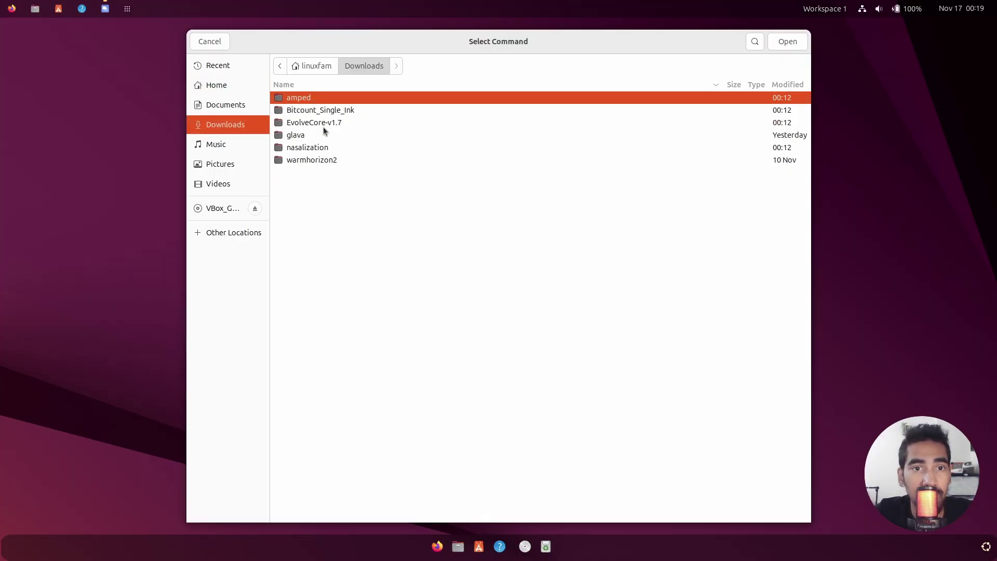
double_click(330, 160)
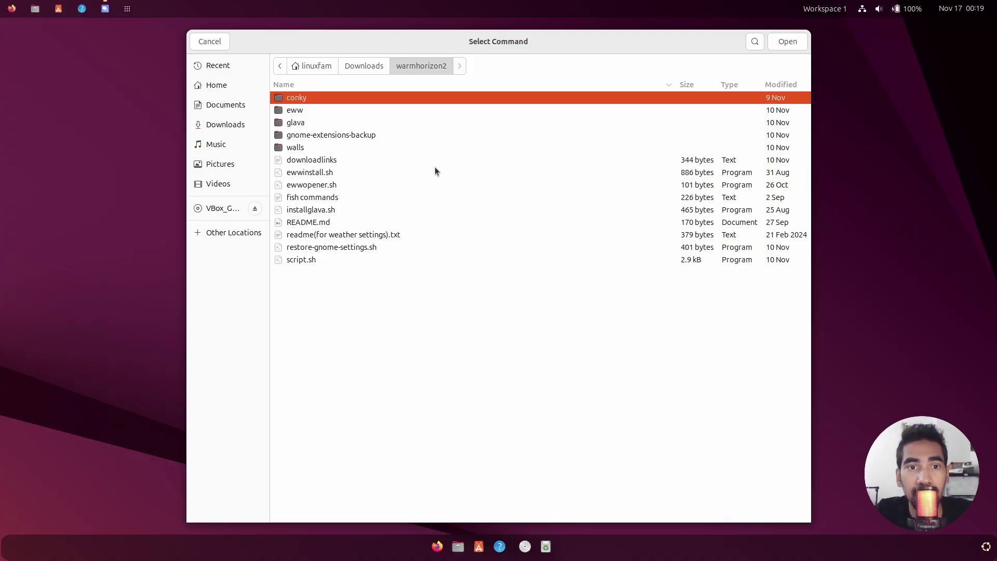
click(318, 185)
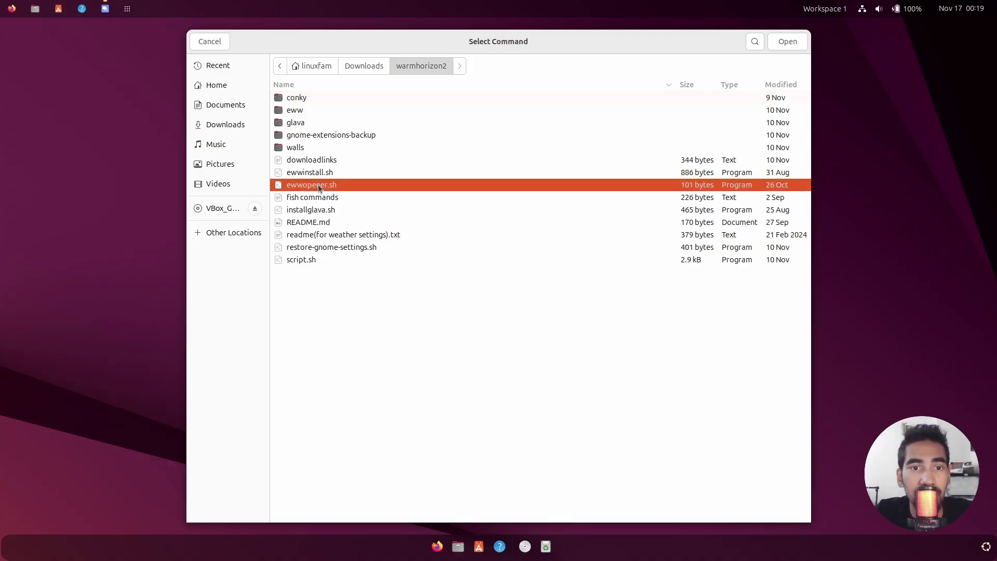
click(787, 43)
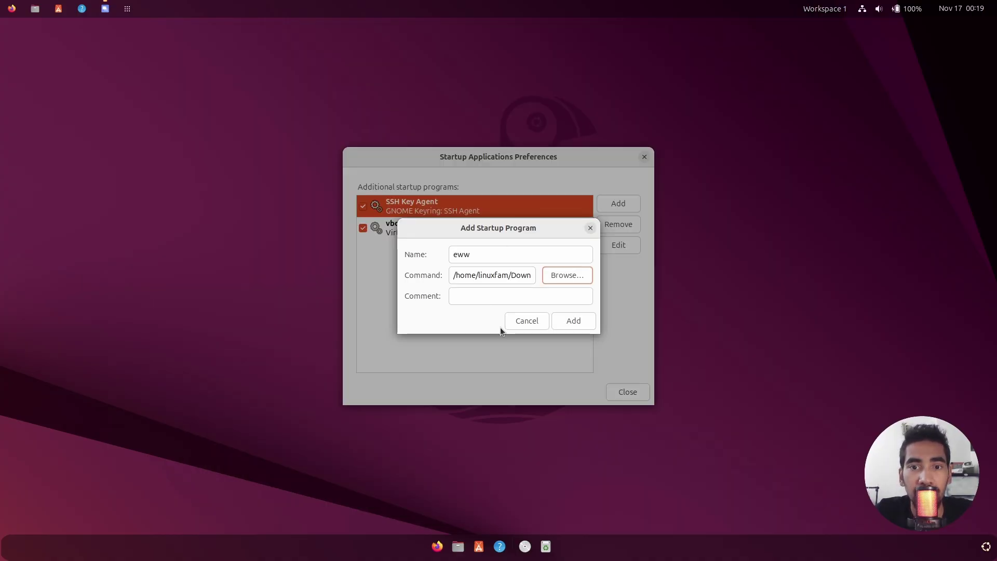
click(574, 321)
click(644, 156)
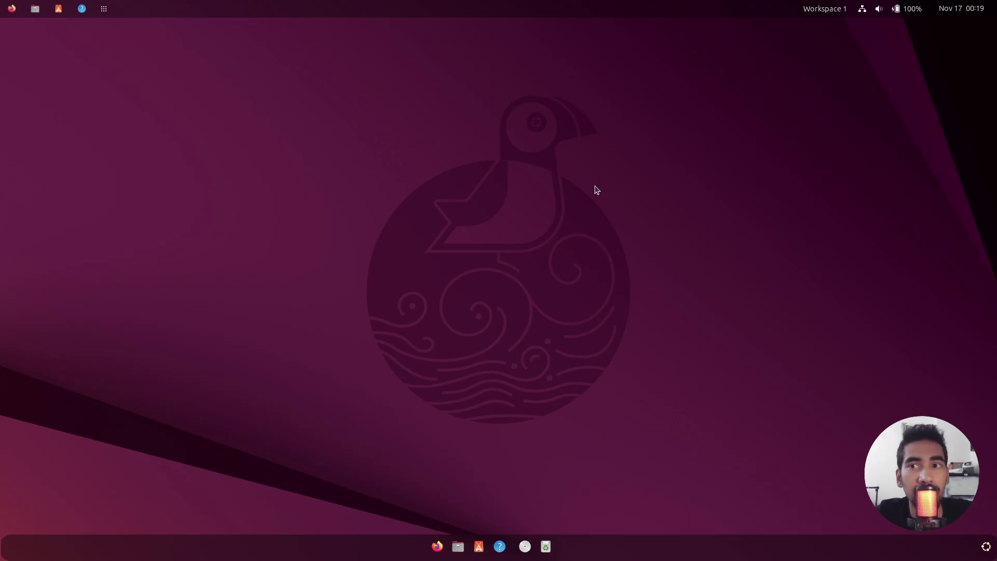
Open Extension Manager and toggle the Transparent Top Bar (Adjustable transparency) extension off and on again
click(986, 546)
text(e)
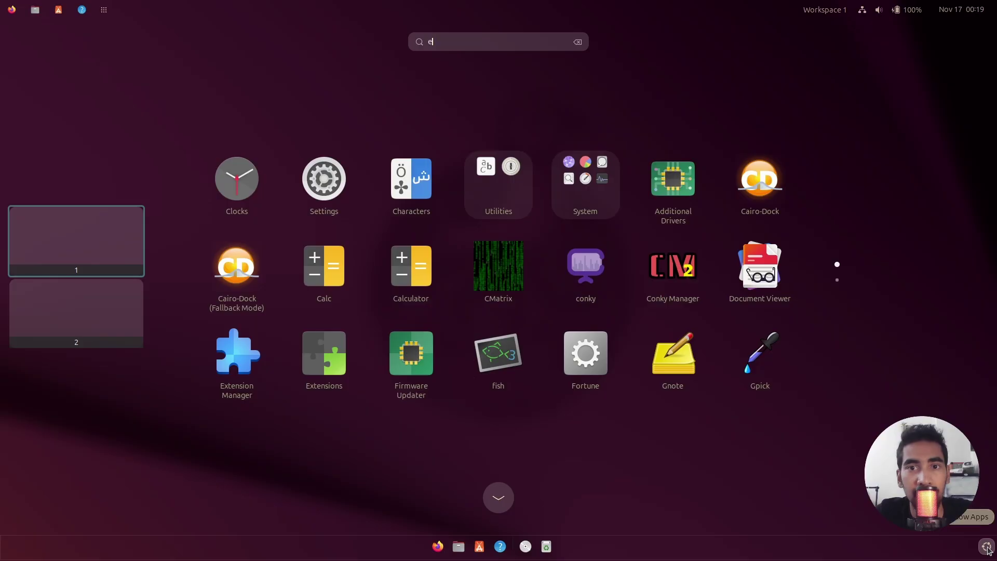
click(232, 199)
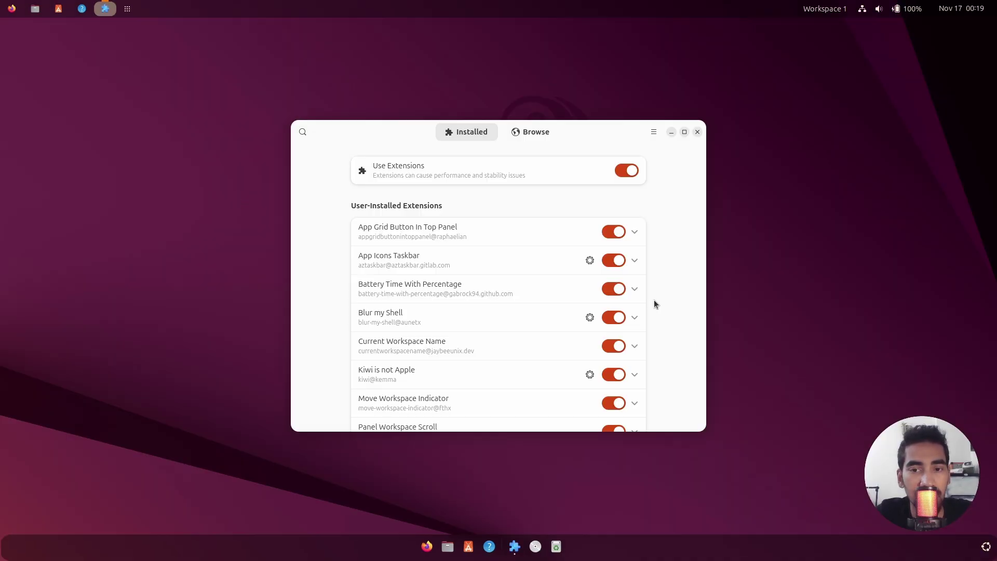
scroll(671, 317, down, 3)
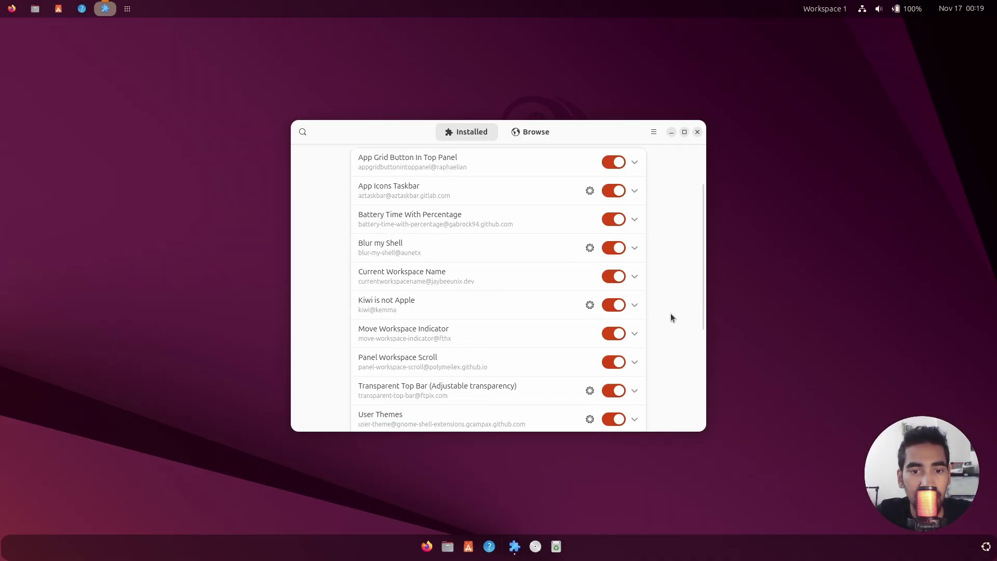
click(613, 306)
scroll(671, 295, down, 3)
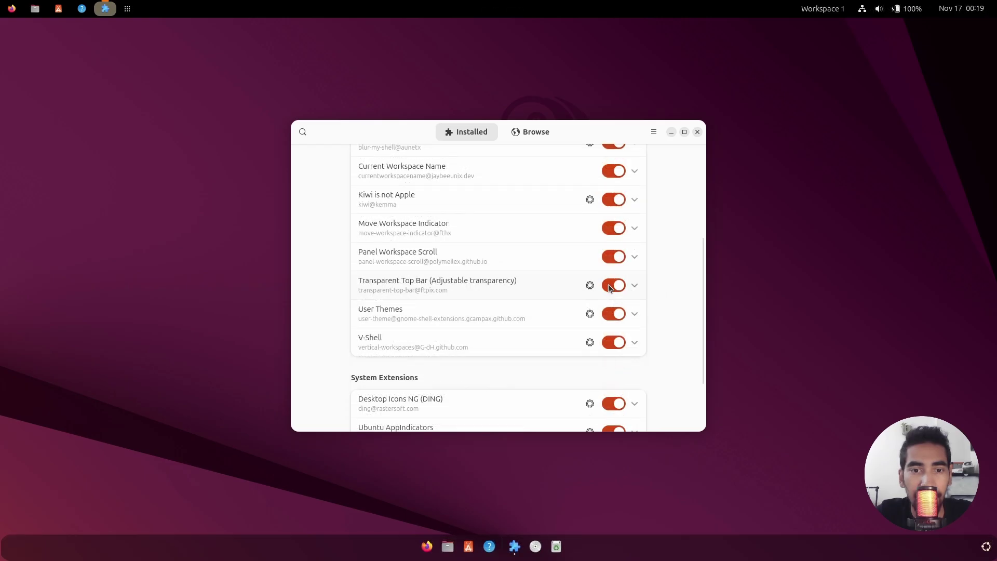
scroll(675, 275, up, 5)
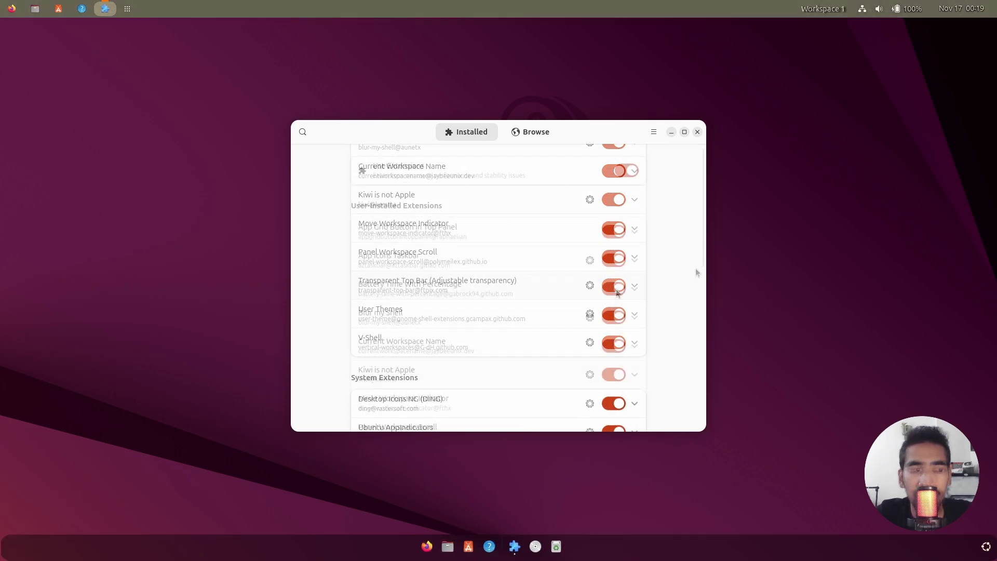
Examine the Panel settings of Blur my Shell and the details of the Transparent Top Bar extension
click(591, 317)
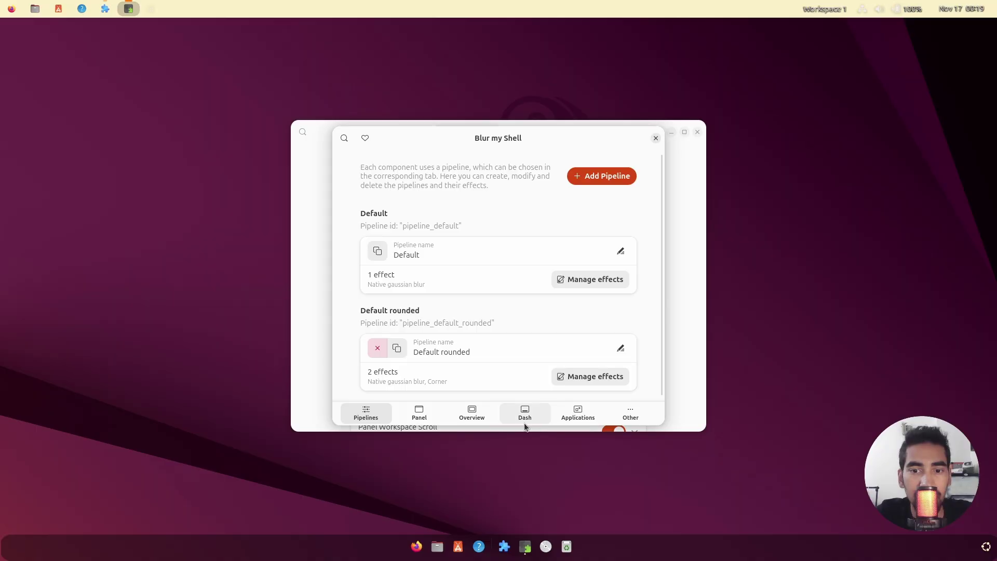
click(421, 414)
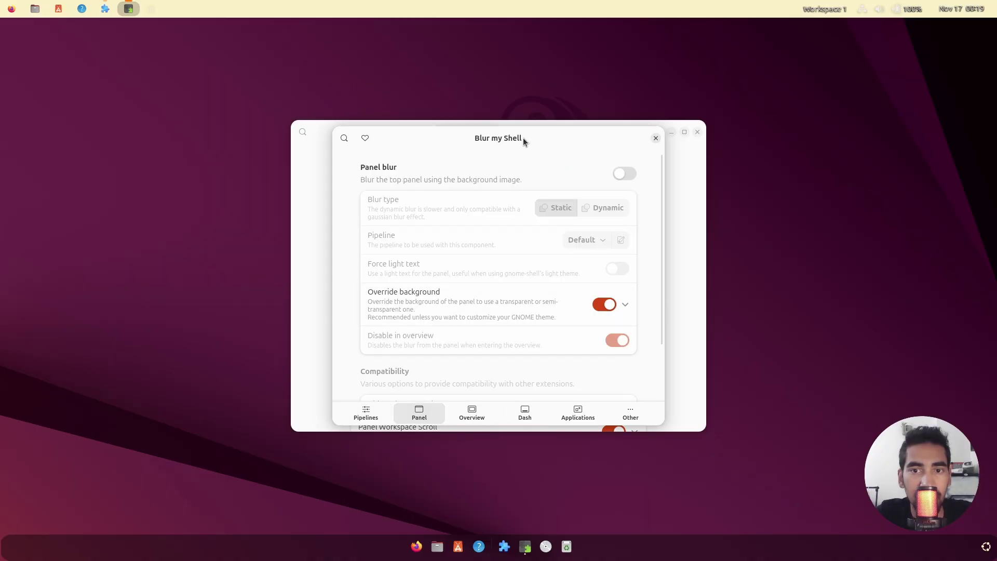
click(656, 138)
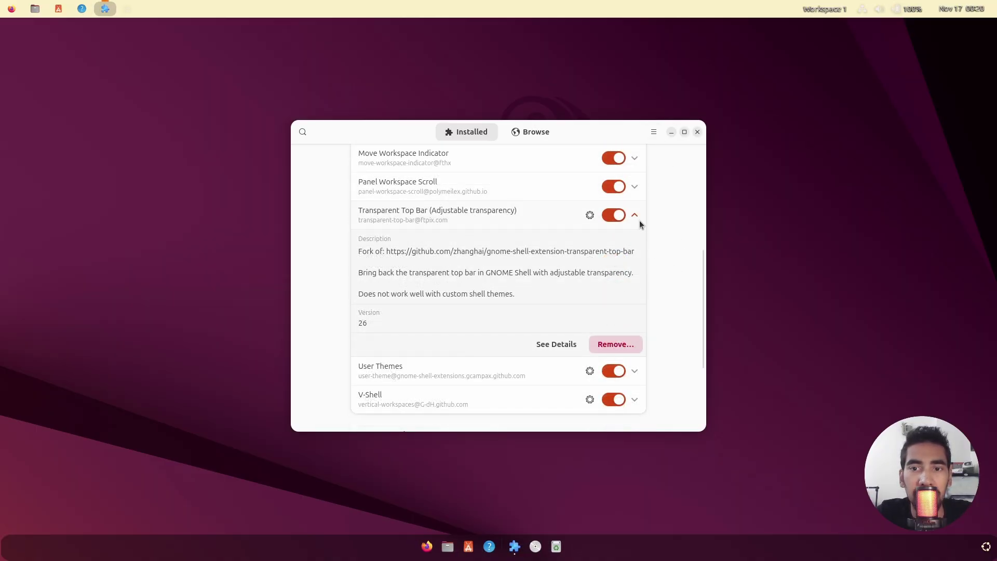
click(635, 215)
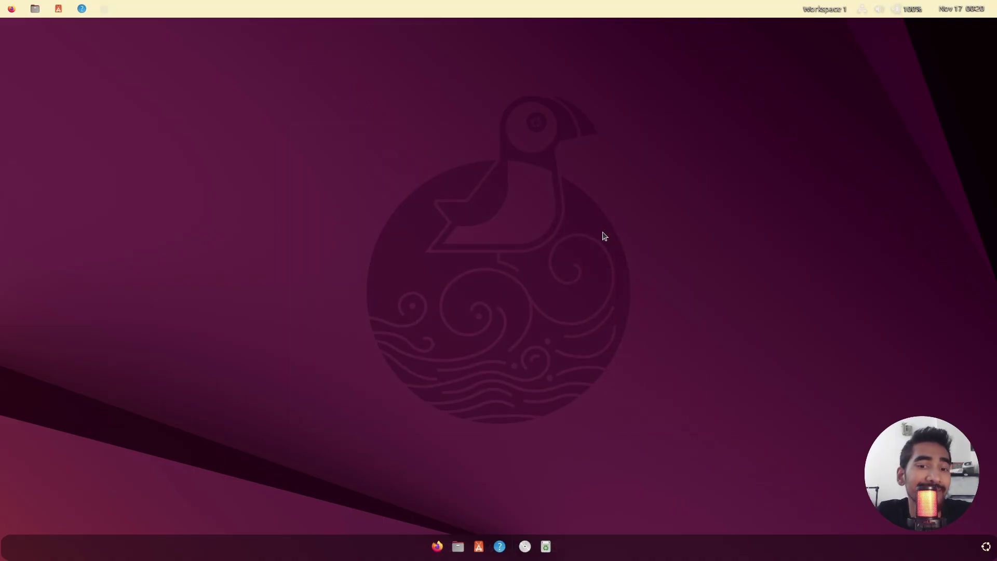
Launch evolvecore from the EvolveCore-v1.7 folder in Downloads and accept its introductory notices
click(459, 547)
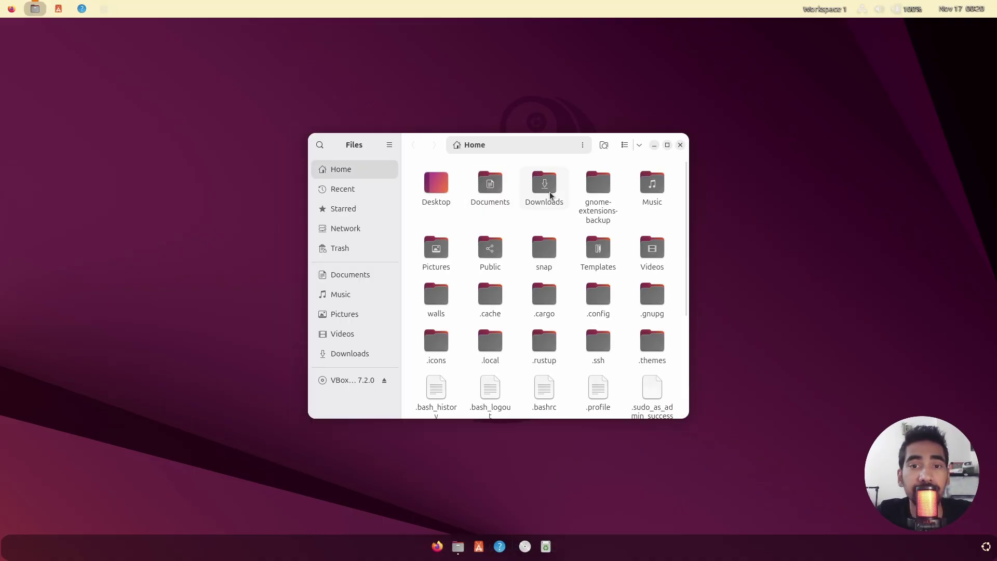
double_click(549, 192)
double_click(492, 190)
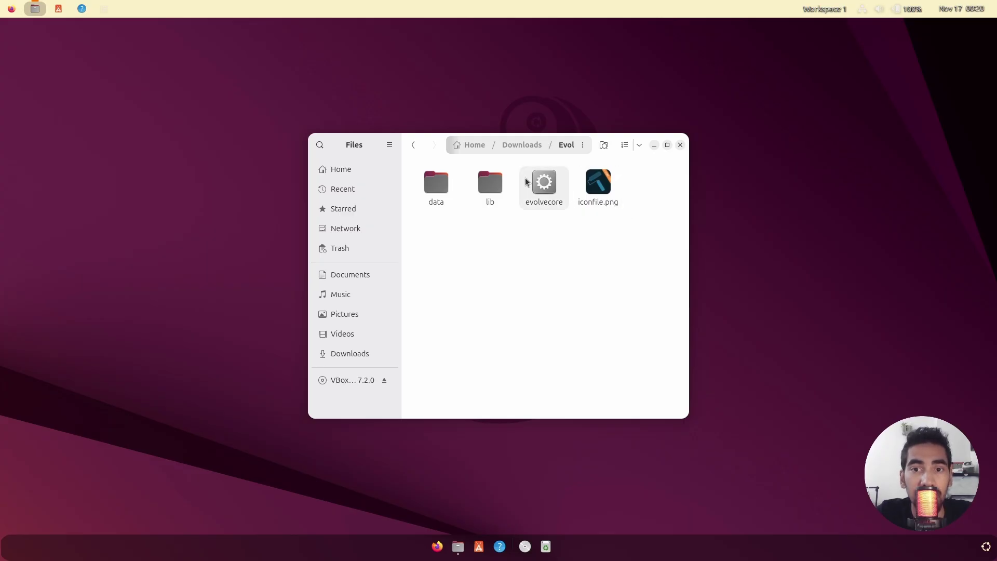
double_click(545, 190)
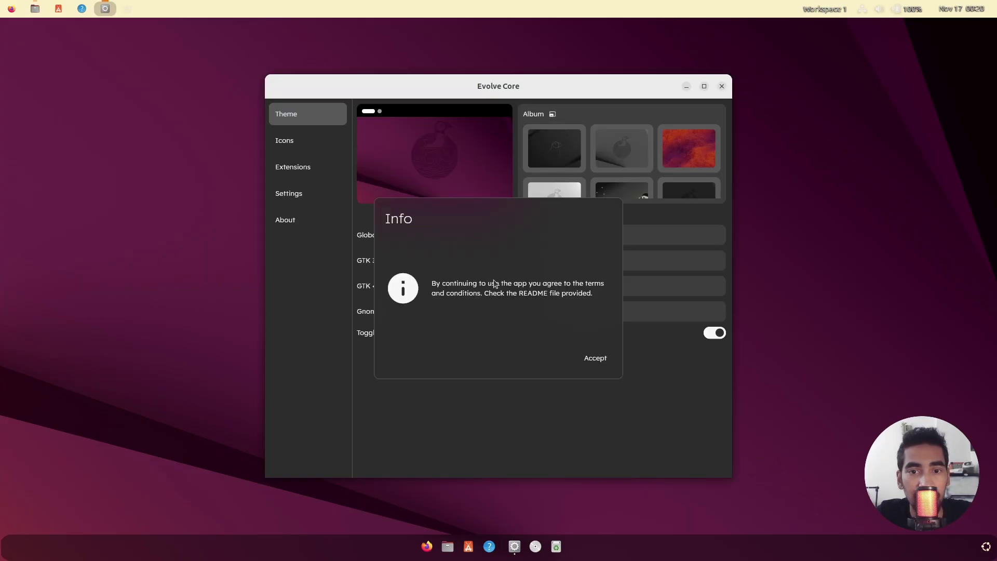
click(599, 357)
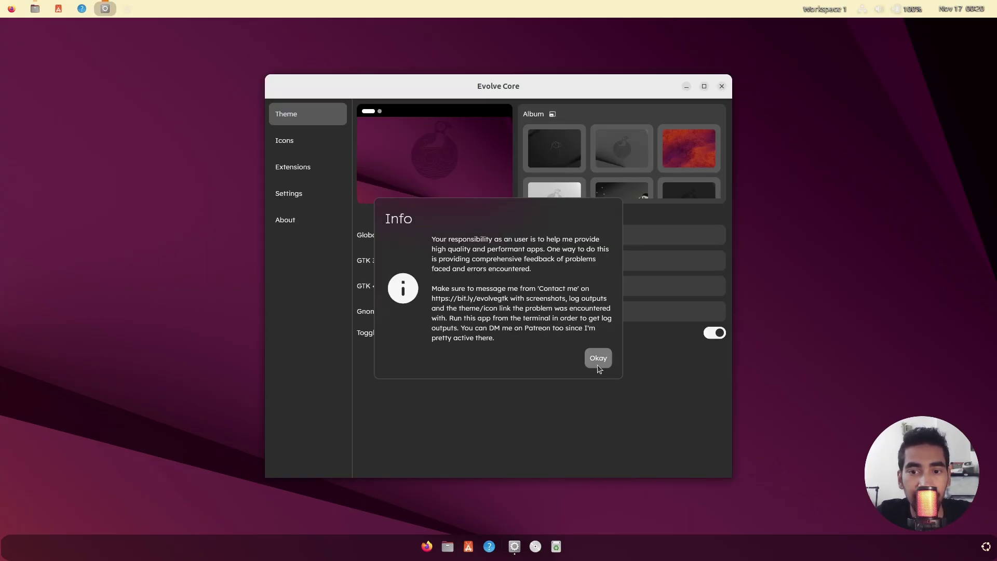
click(598, 365)
Set the Global, GTK 3.0 and GTK 4.0 themes to Gruvbox-BL-MB-Light in Evolve Core
click(642, 243)
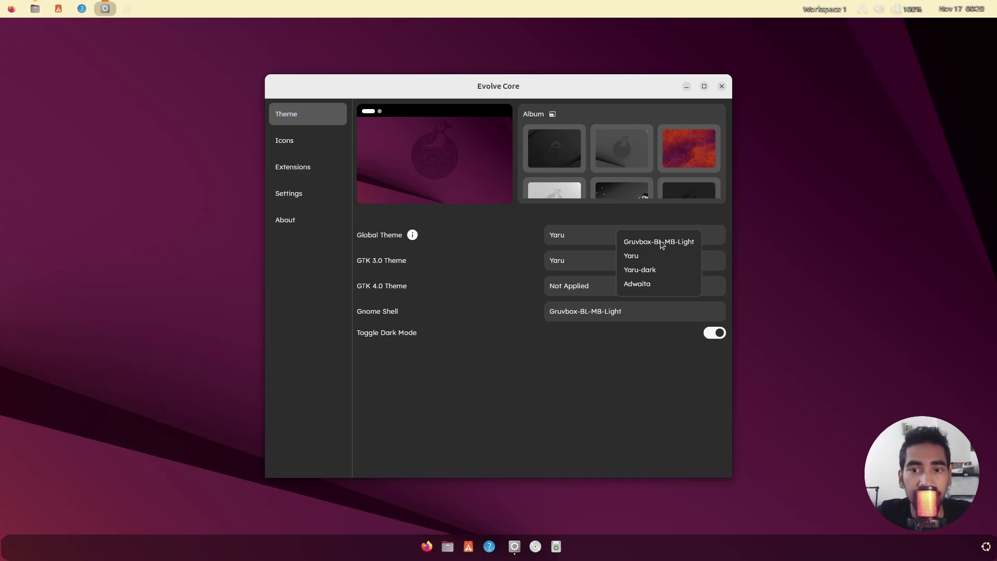
click(662, 243)
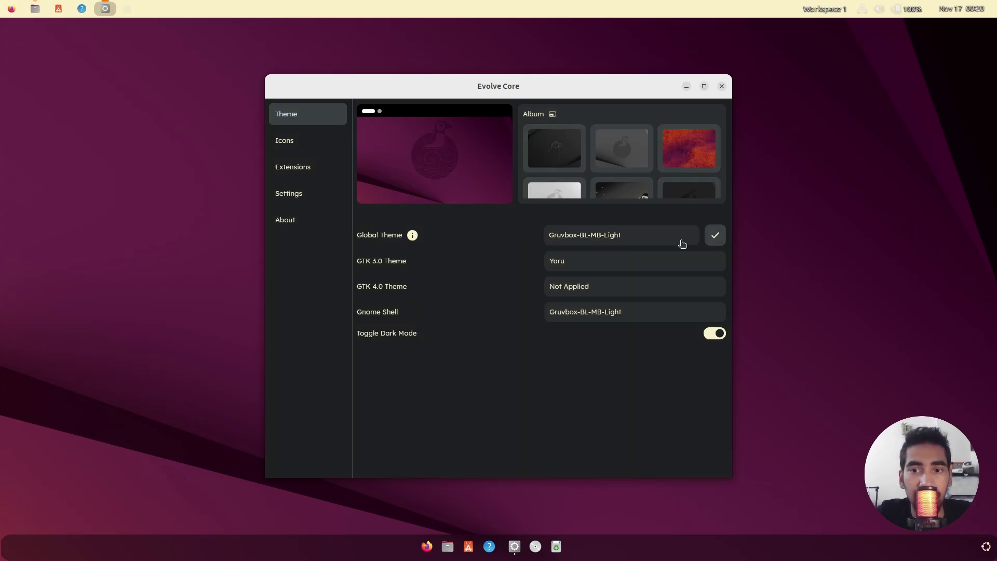
click(632, 266)
click(674, 121)
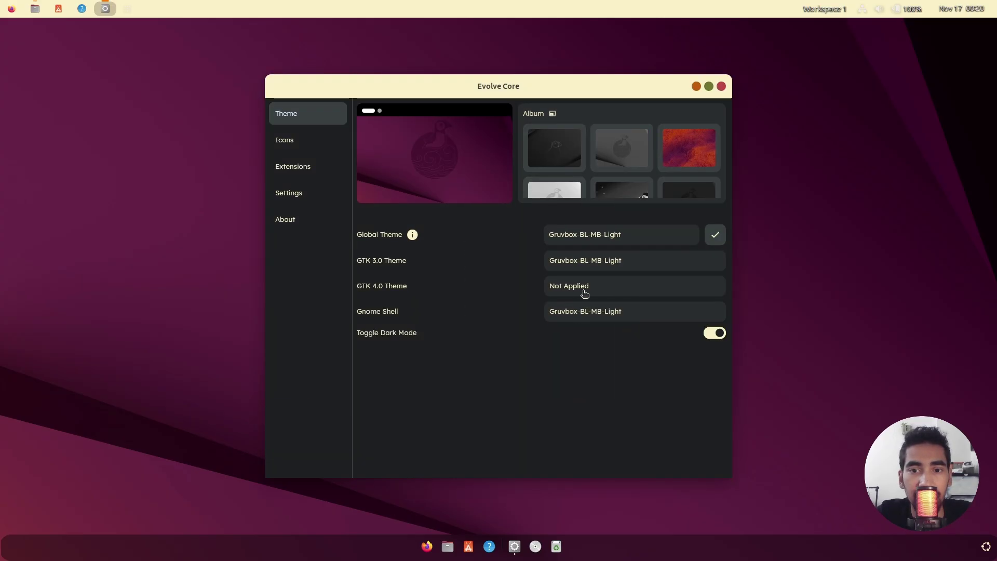
click(584, 294)
click(667, 177)
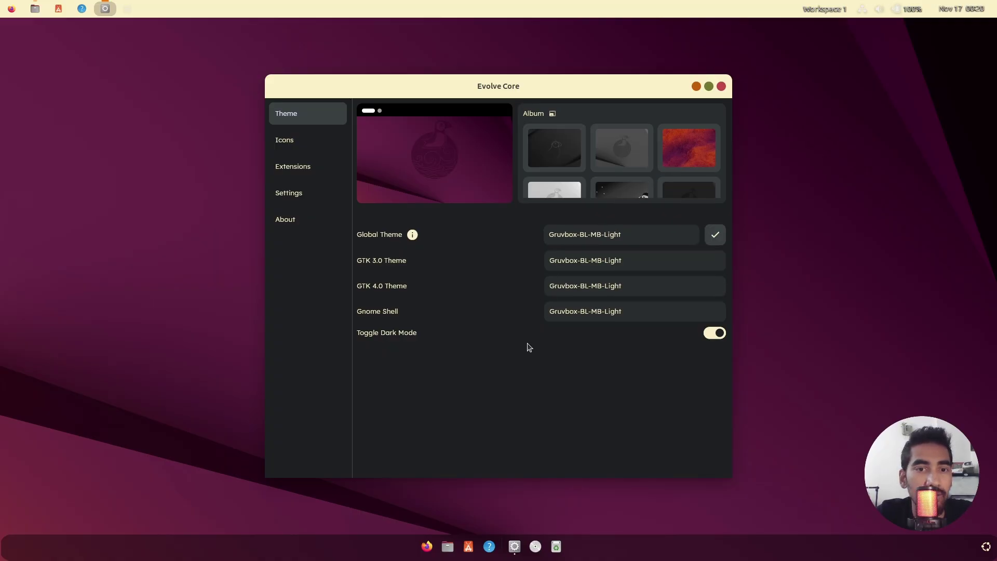
Try the Gruvbox-Plus-Light icons, apply the Gruvbox-Plus-Dark icon theme instead, and close Evolve Core
click(311, 143)
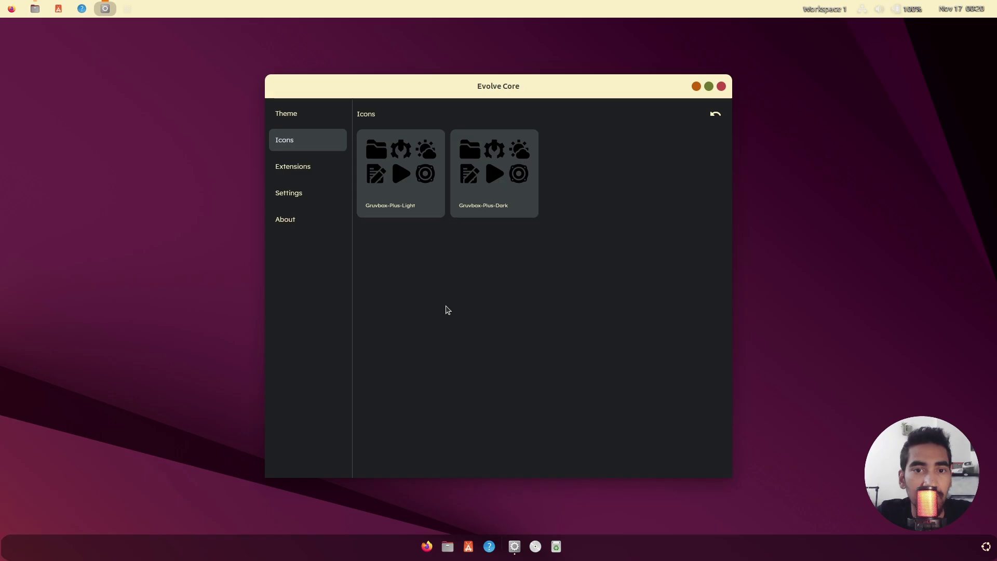
click(408, 215)
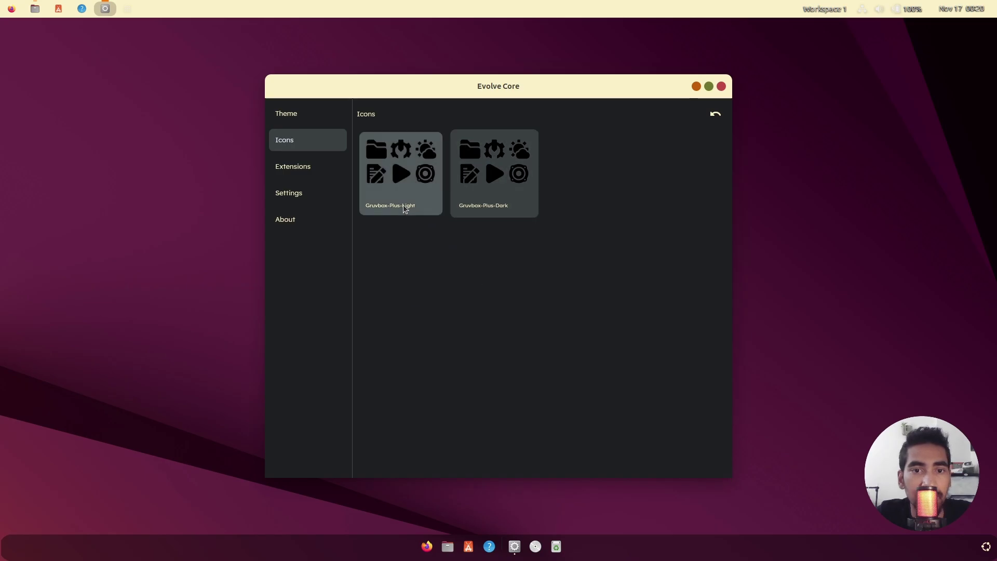
click(405, 177)
click(517, 178)
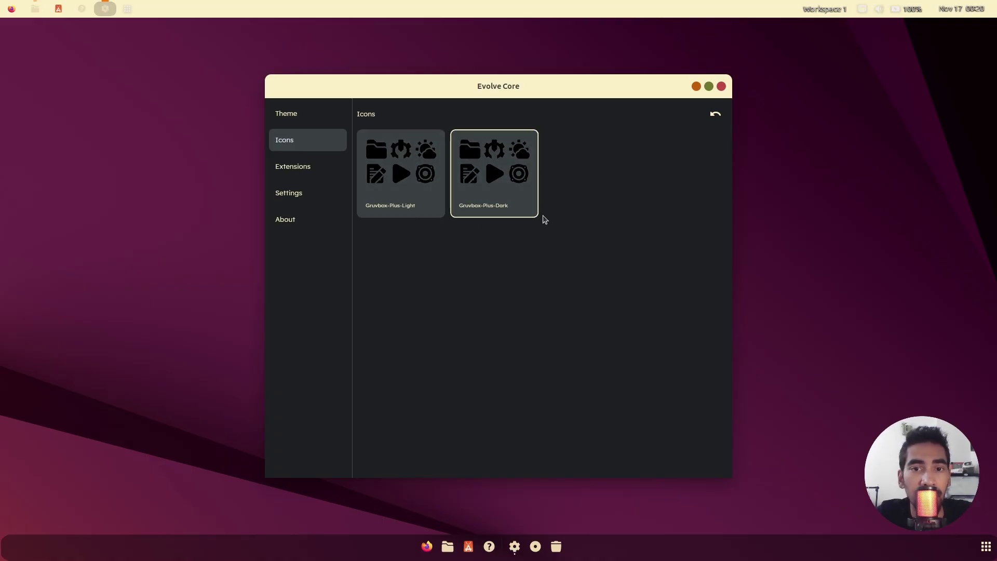
click(721, 87)
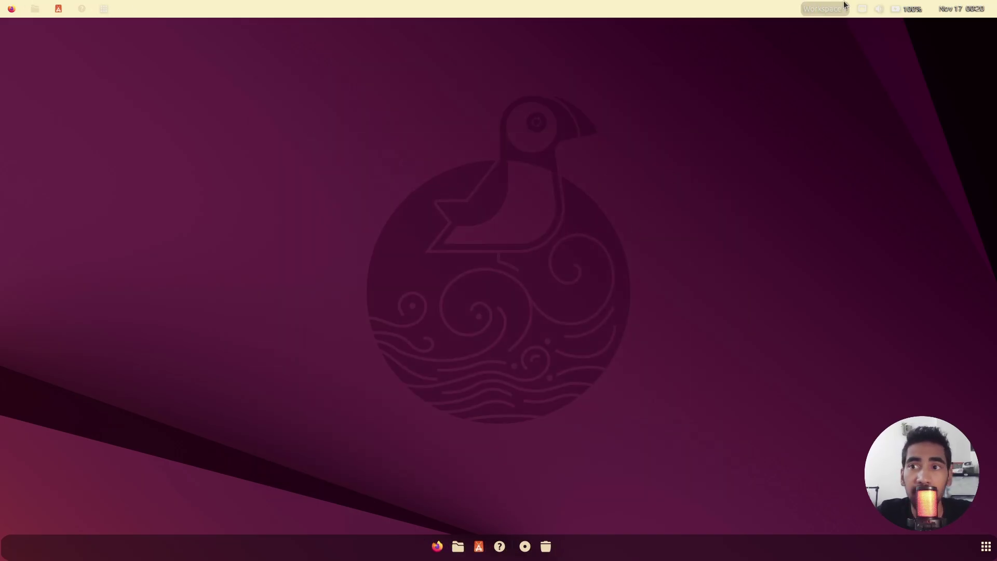
Log out of the desktop session and select the listed user account on the login screen
click(919, 11)
click(965, 39)
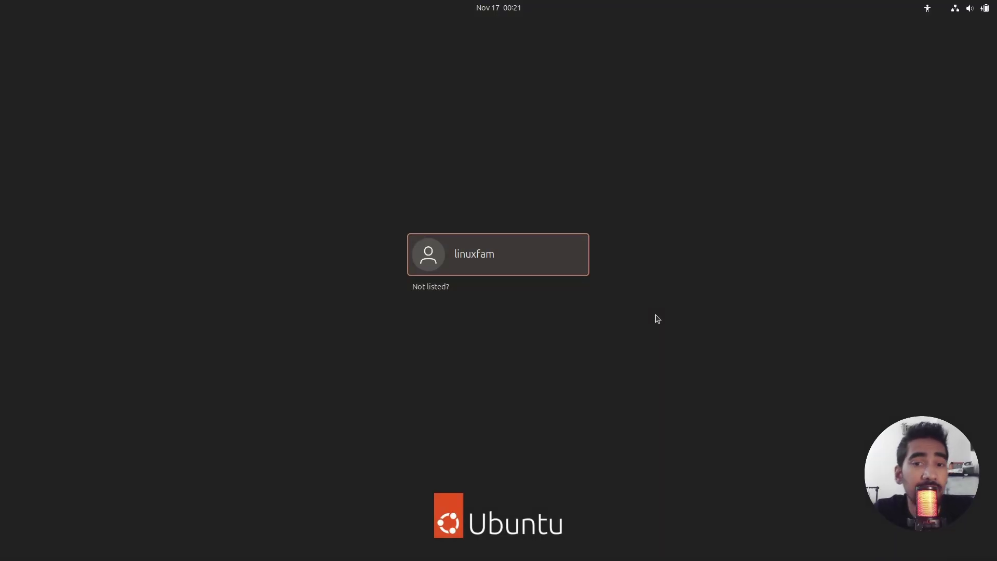
click(553, 253)
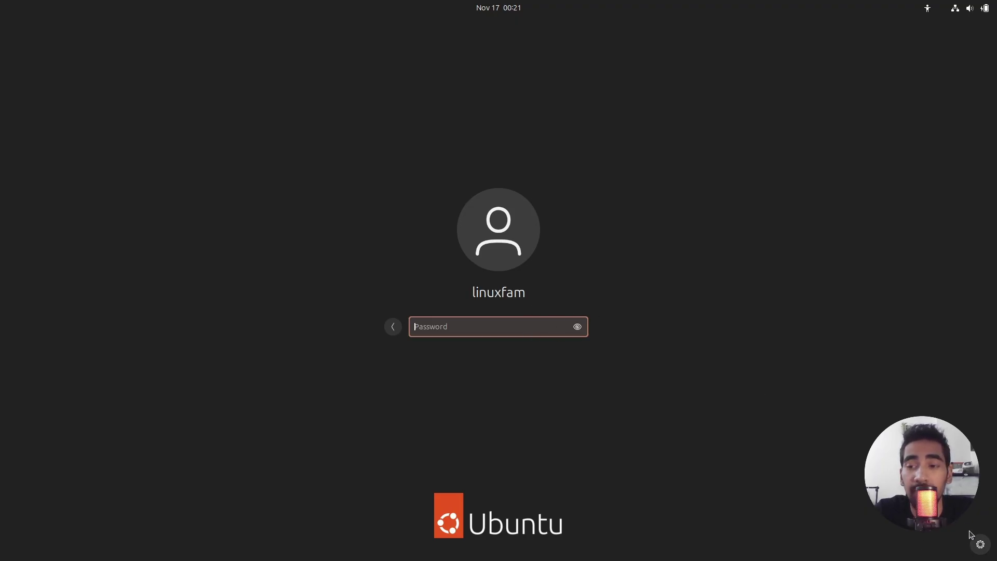
Check the desktop session types offered on the login screen, and return to the password field
click(981, 545)
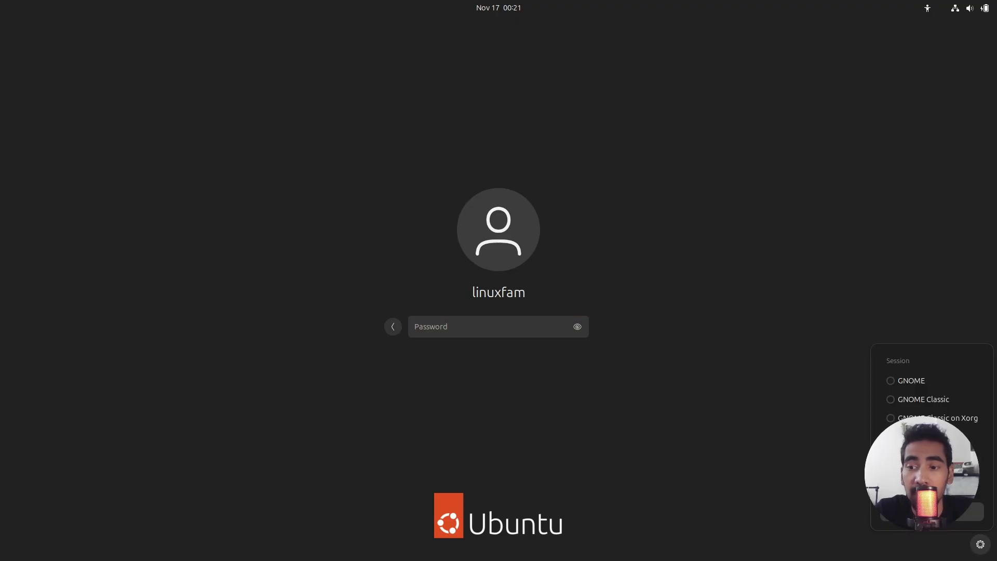
key(Escape)
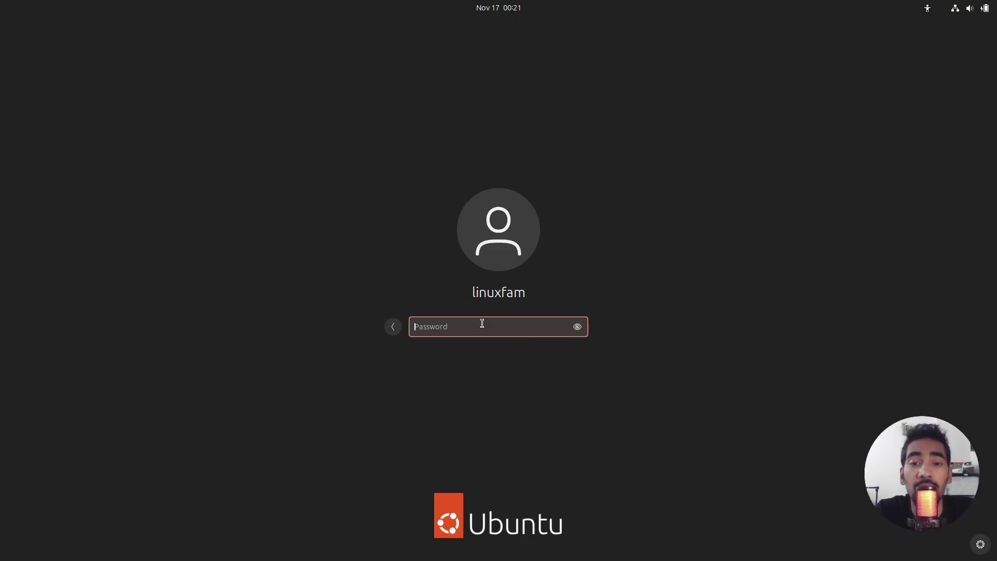
click(981, 545)
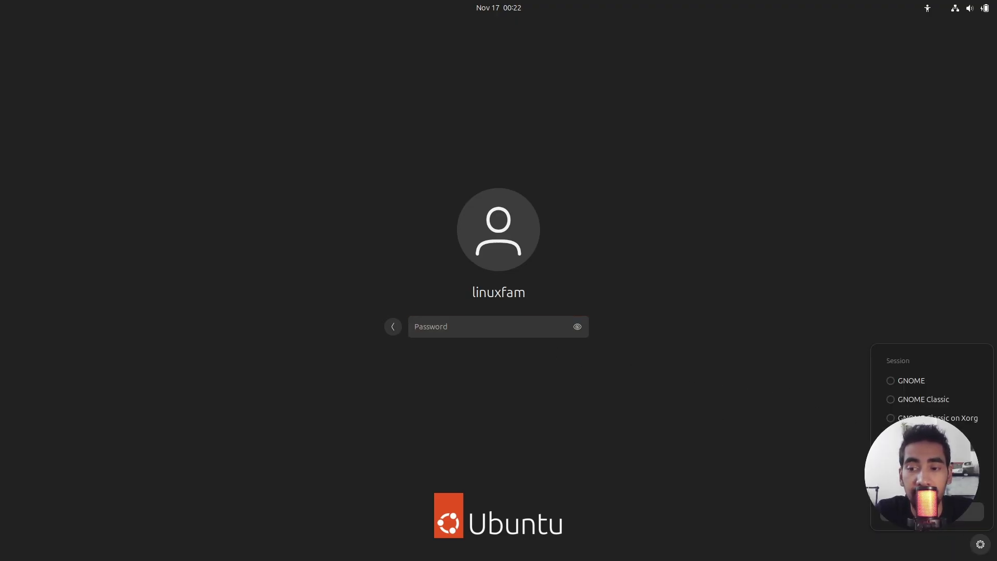
click(503, 325)
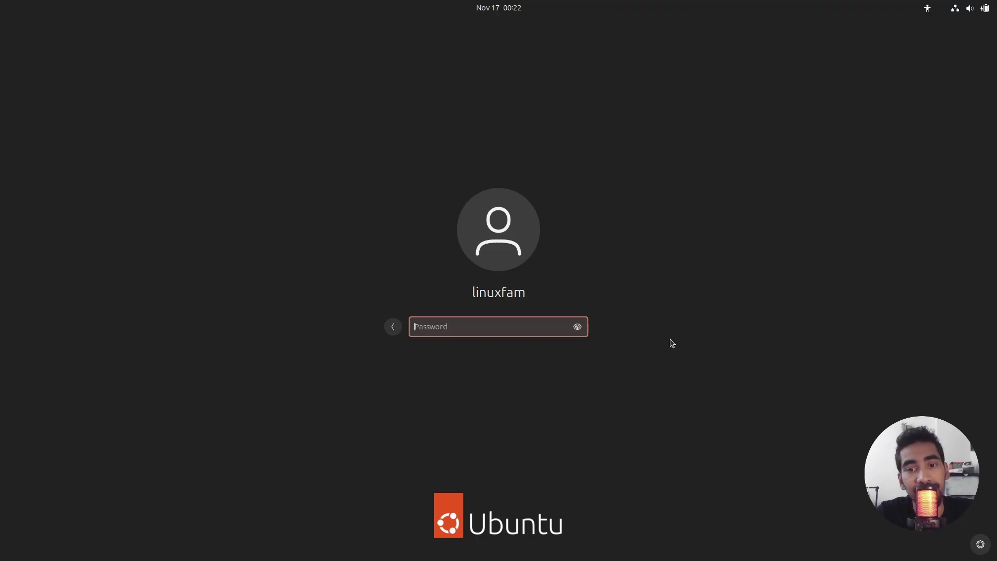
Log in with the account password and dismiss the App Icons Taskbar release notification
text(●●●)
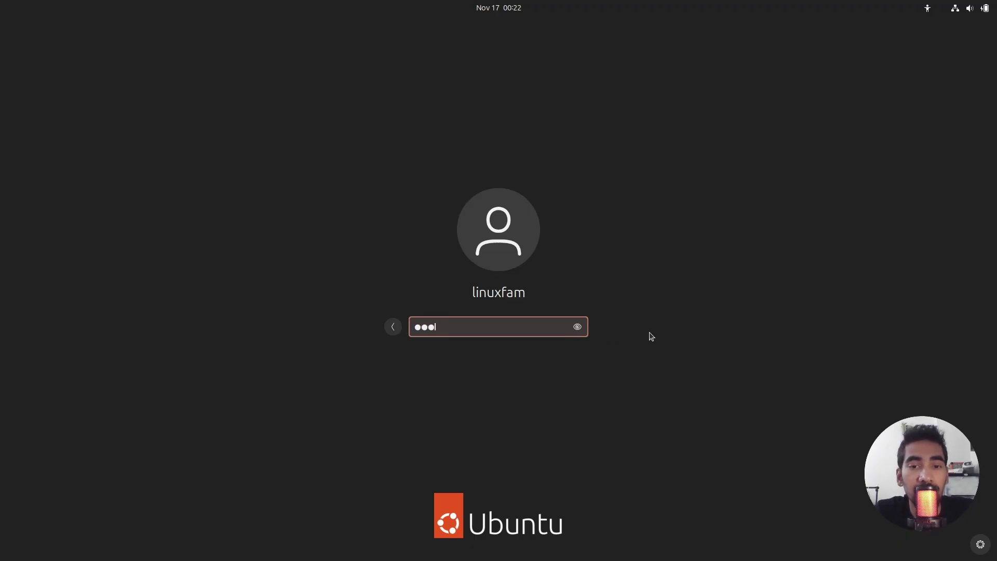
key(Return)
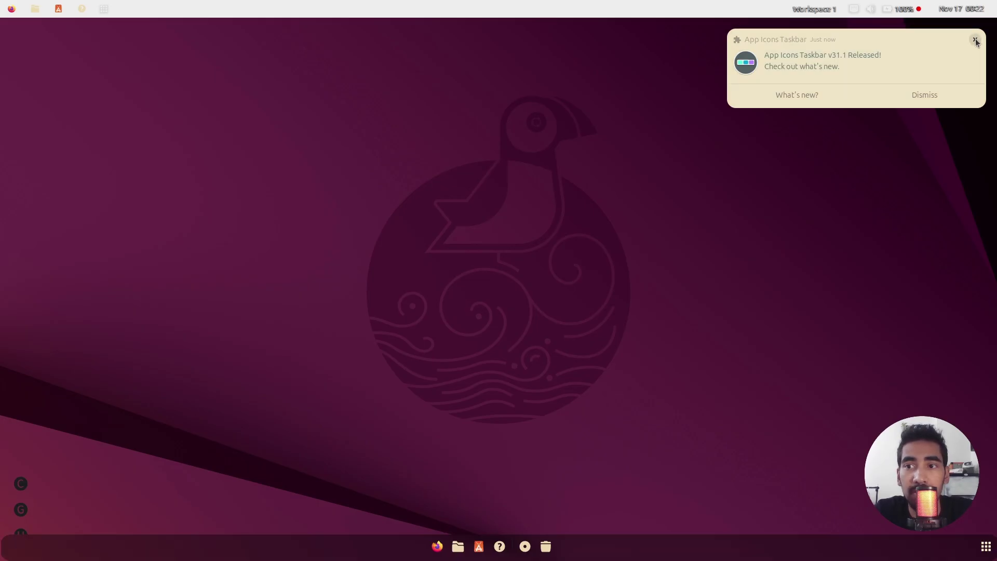
click(975, 40)
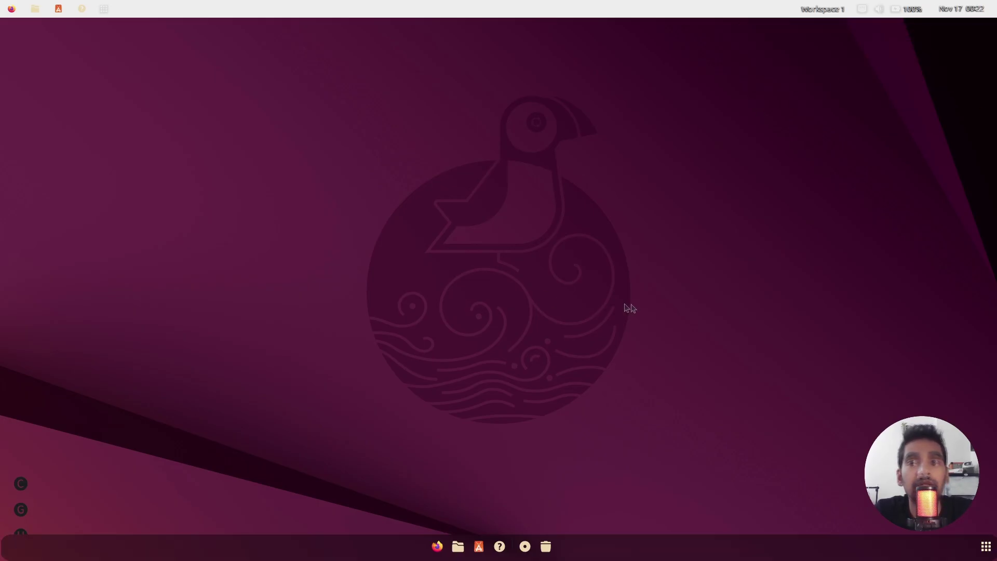
In Extension Manager, set the Transparent Top Bar extension's top bar opacity to 0%, and close the window
click(986, 547)
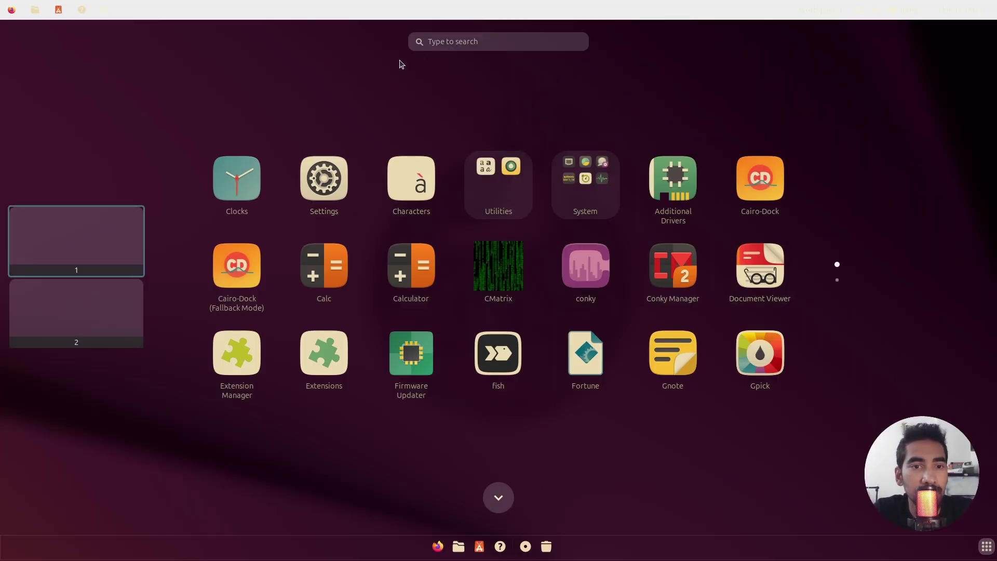
text(ex)
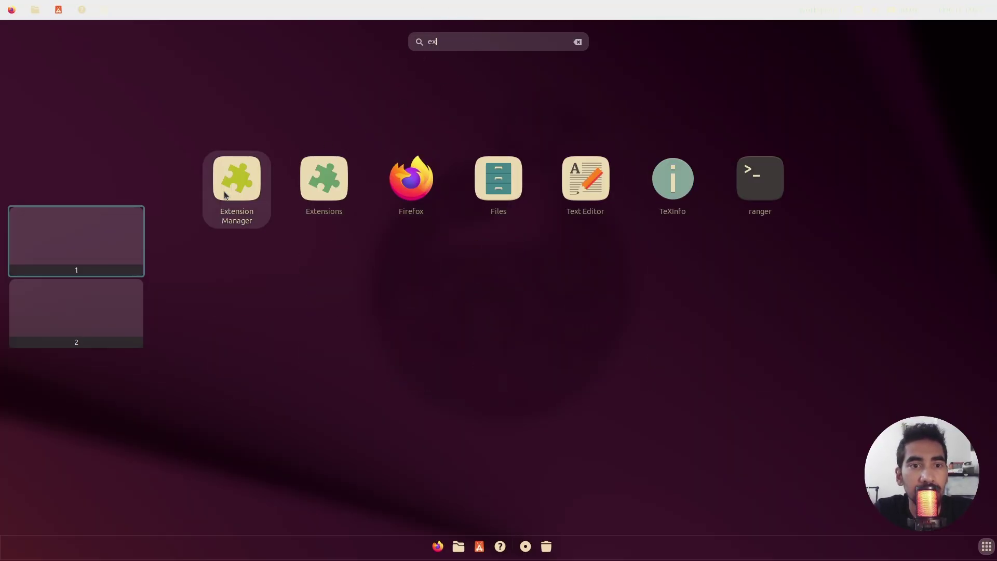
click(237, 180)
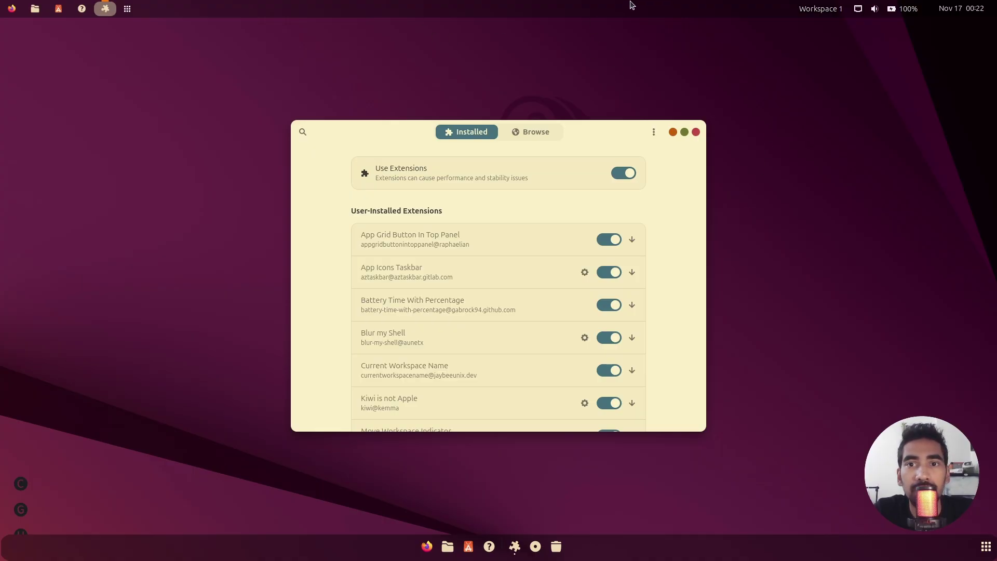
scroll(676, 294, down, 6)
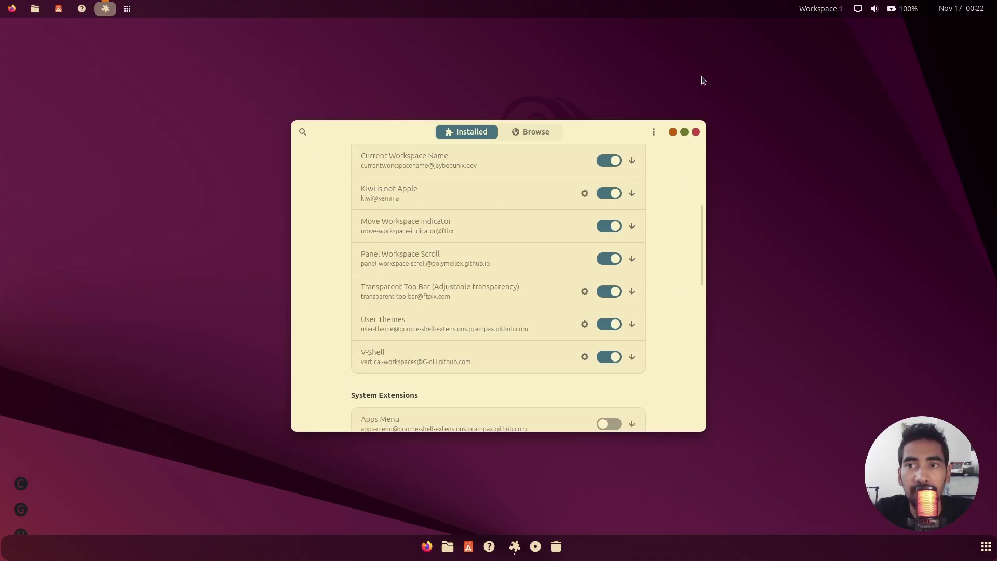
scroll(670, 319, up, 1)
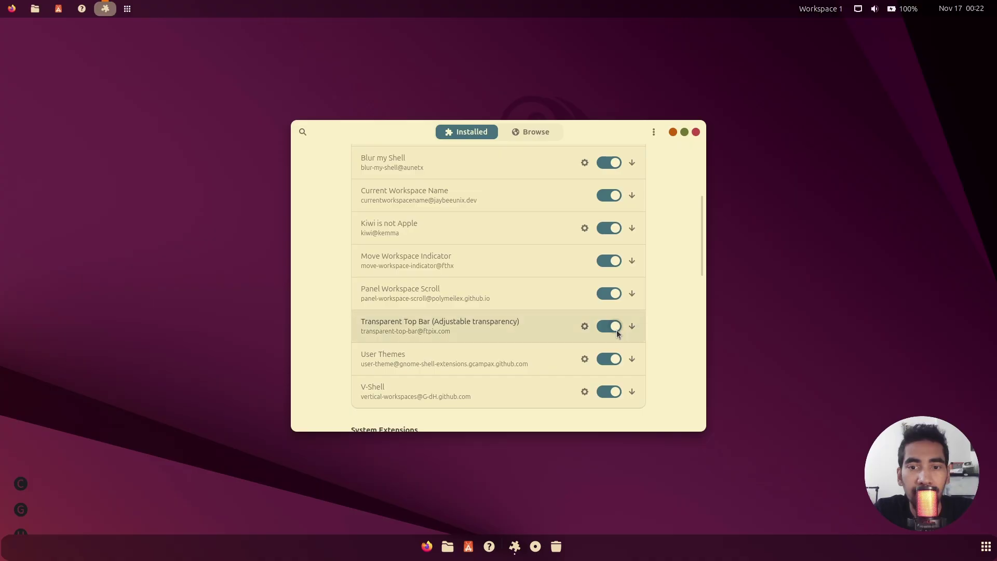
click(584, 327)
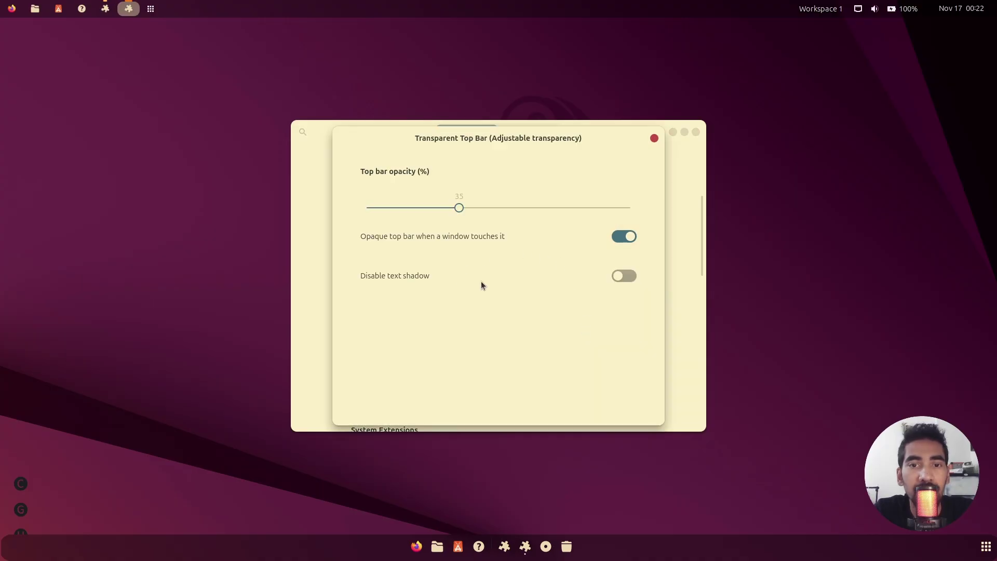
drag(475, 139, 788, 130)
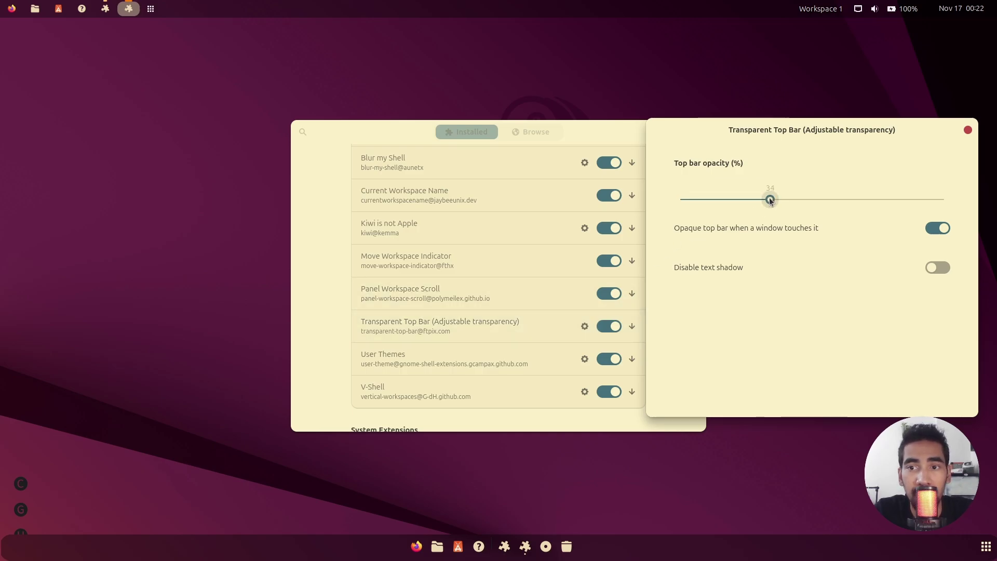
drag(772, 199, 678, 200)
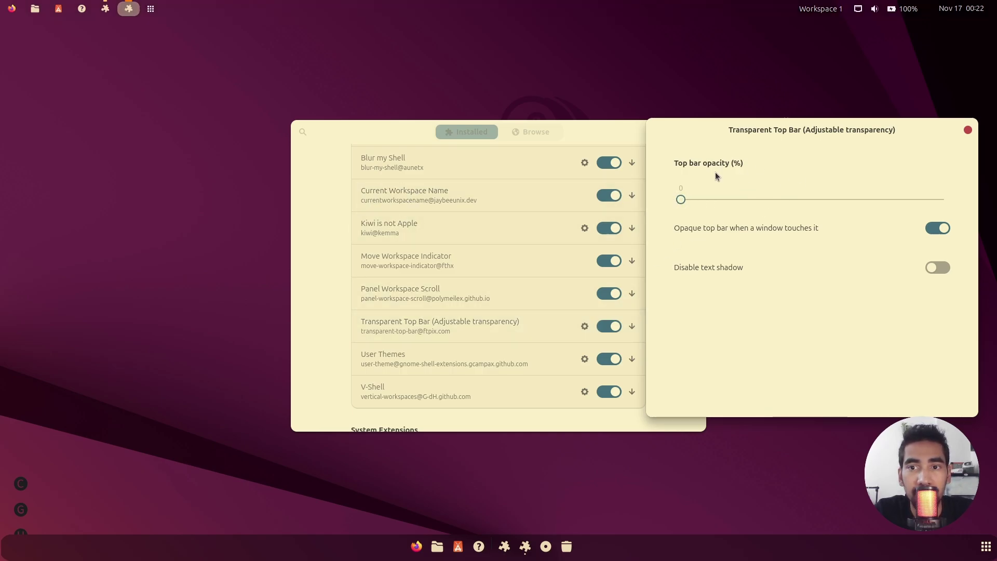
click(967, 130)
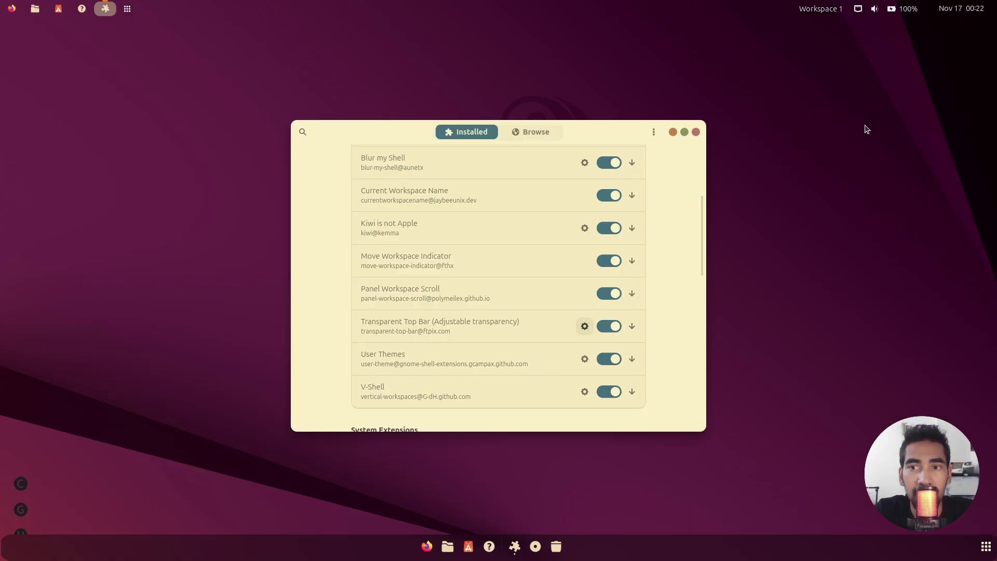
click(697, 136)
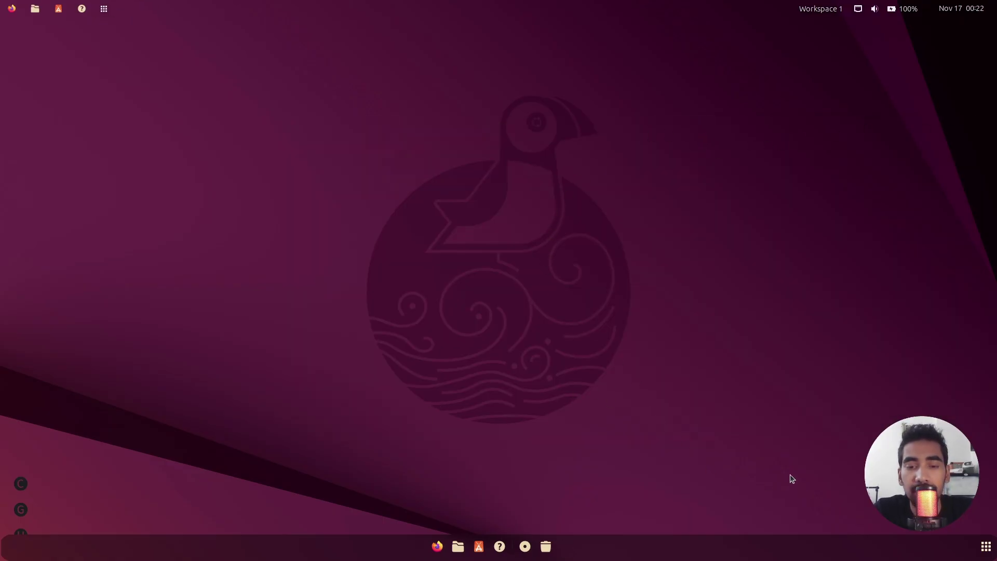
Reopen Extension Manager, disable the Ubuntu Dock system extension, and close the window
click(986, 547)
text(e)
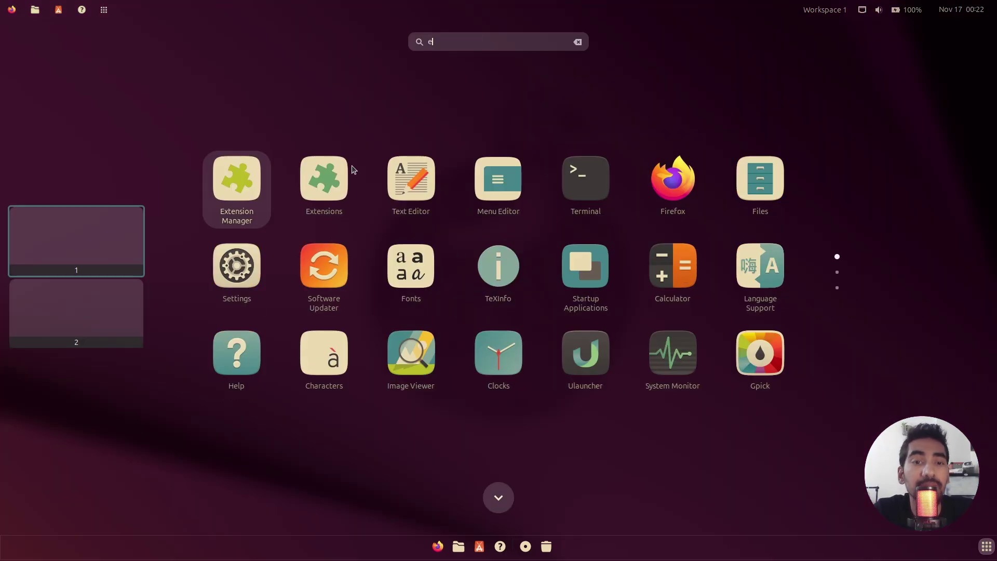
click(254, 179)
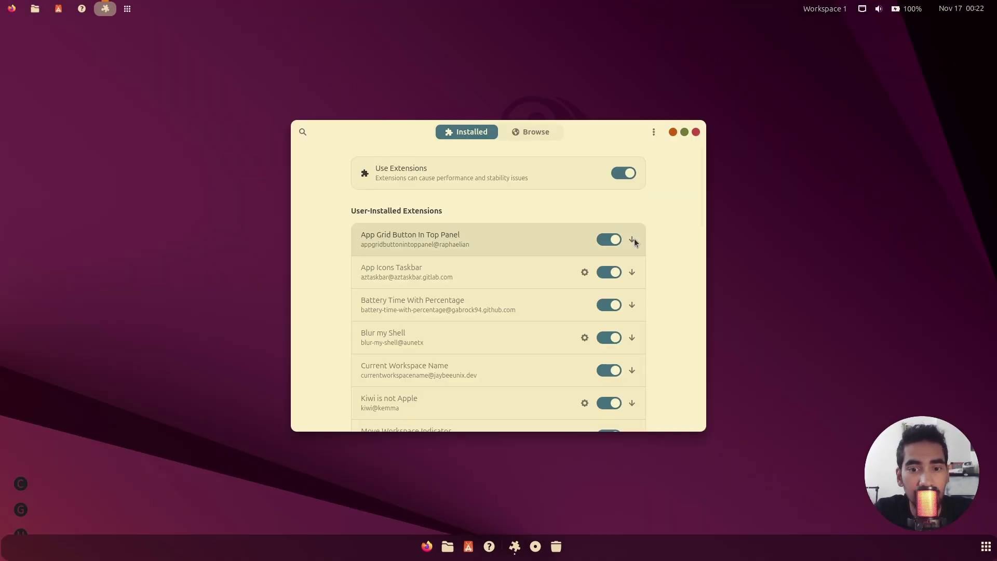
scroll(684, 306, down, 10)
scroll(678, 299, up, 5)
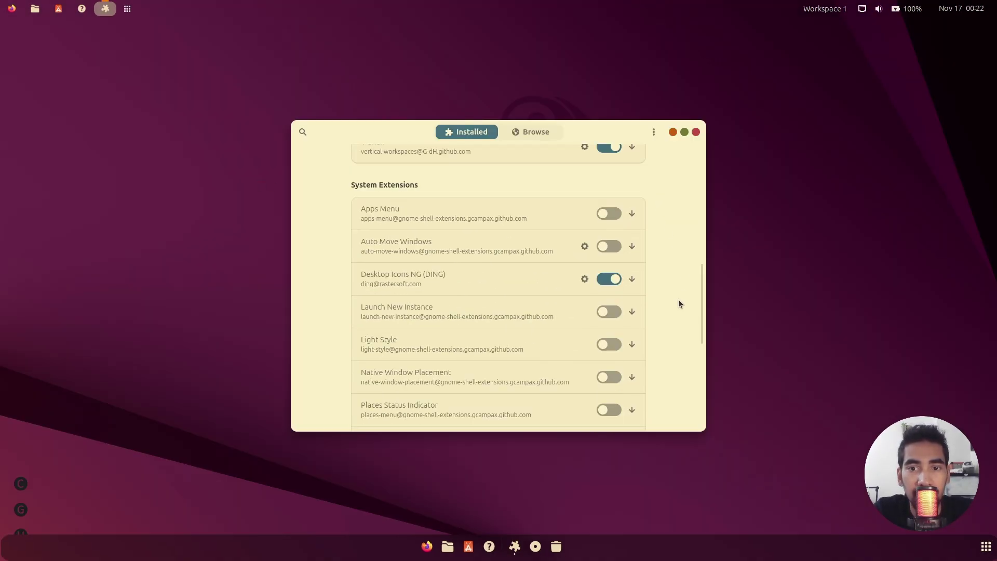
scroll(678, 299, down, 8)
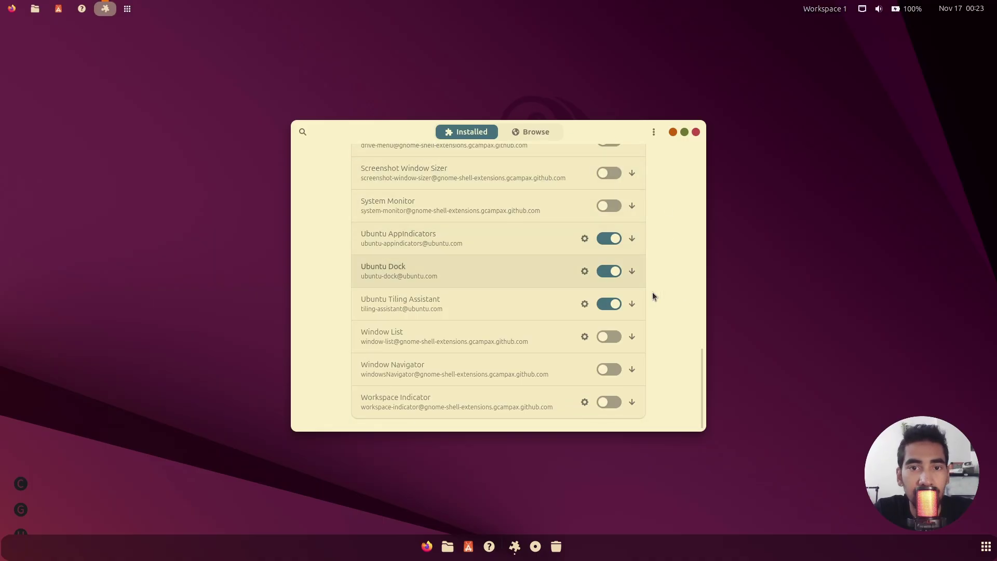
click(618, 270)
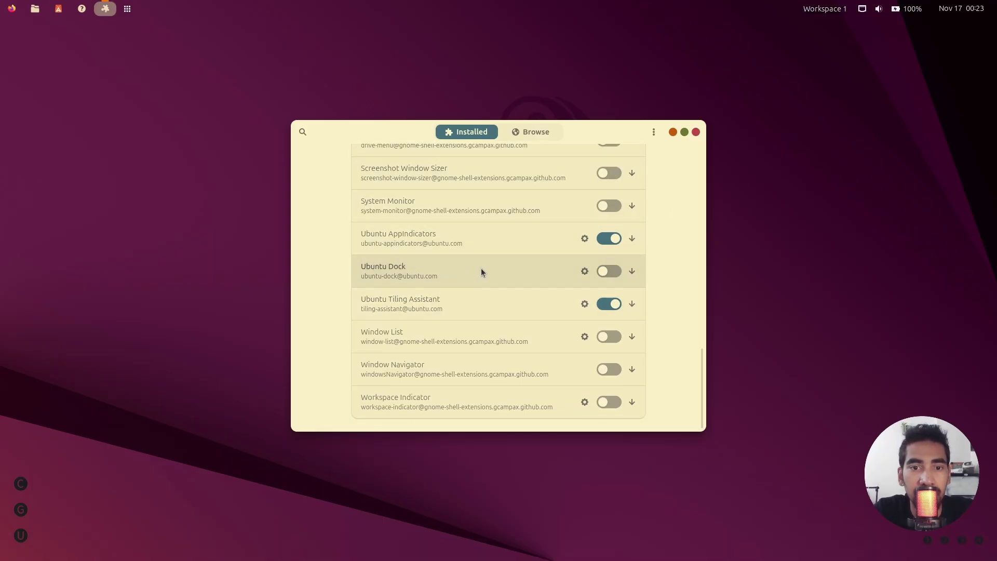
click(696, 132)
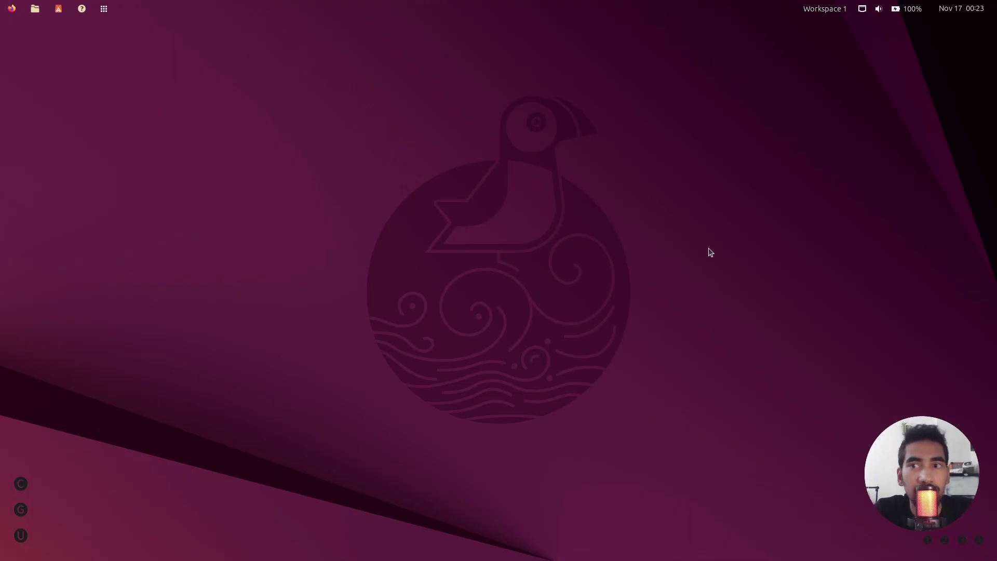
Activate the C widget on the desktop to load its wallpaper and Conky widgets
click(21, 486)
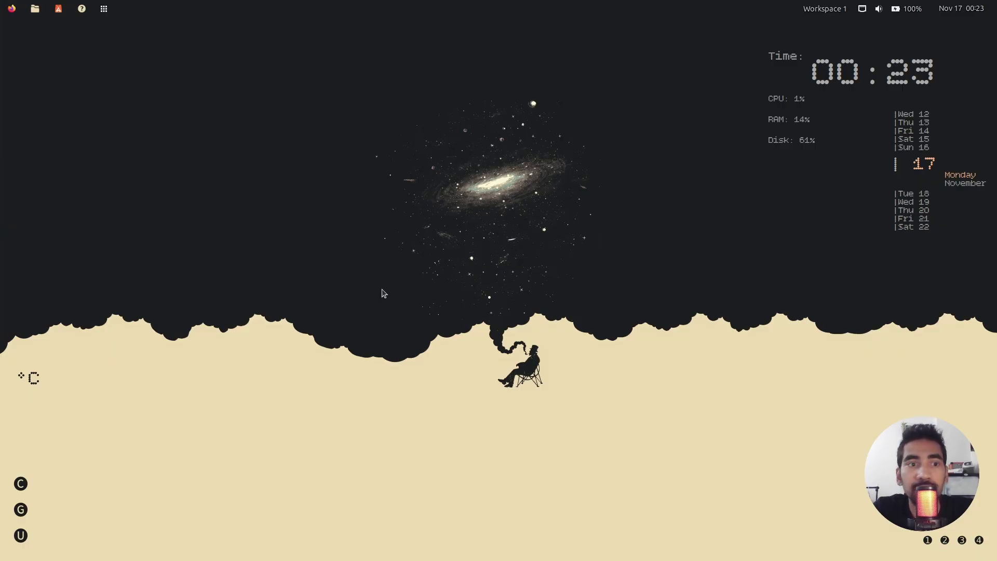
In Menu Editor, find the Firefox entry, replace its icon with one found by searching the icons for "fire", and save it
click(104, 10)
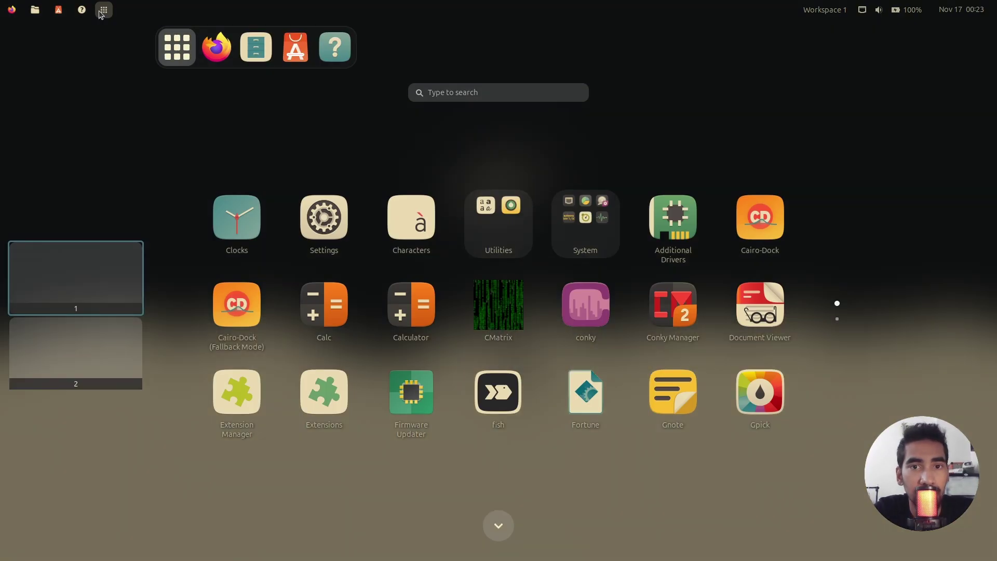
text(menu)
key(Return)
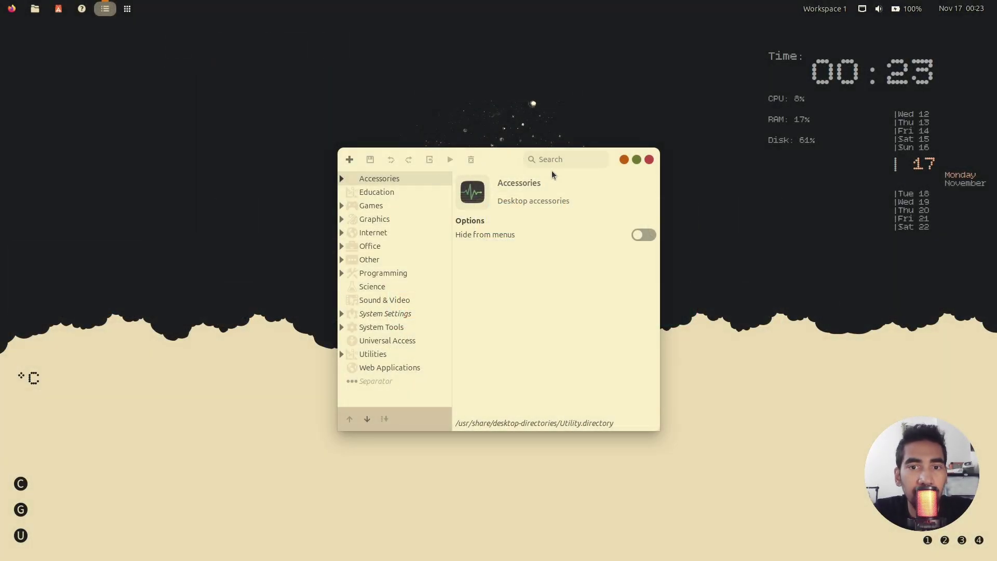
click(561, 161)
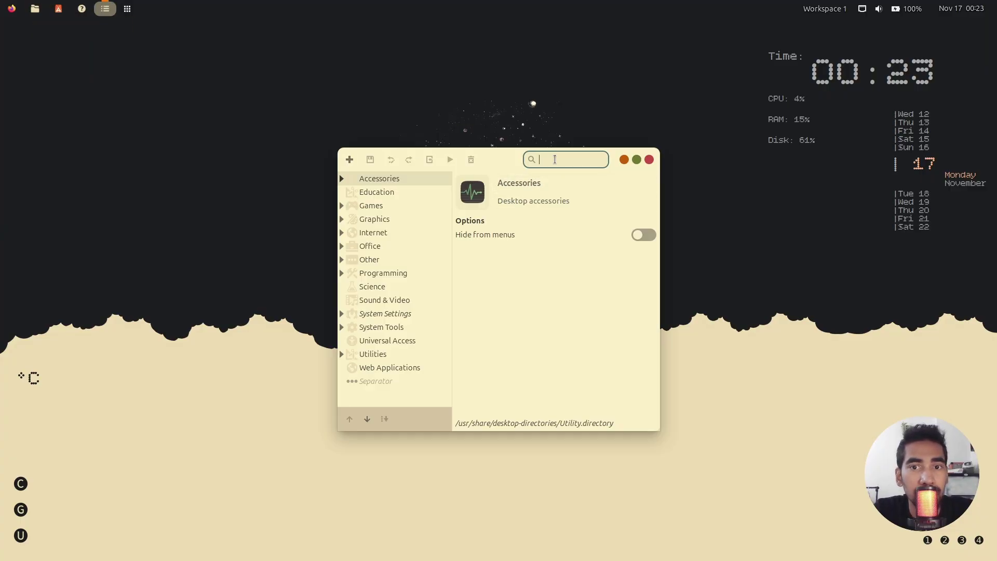
text(fire)
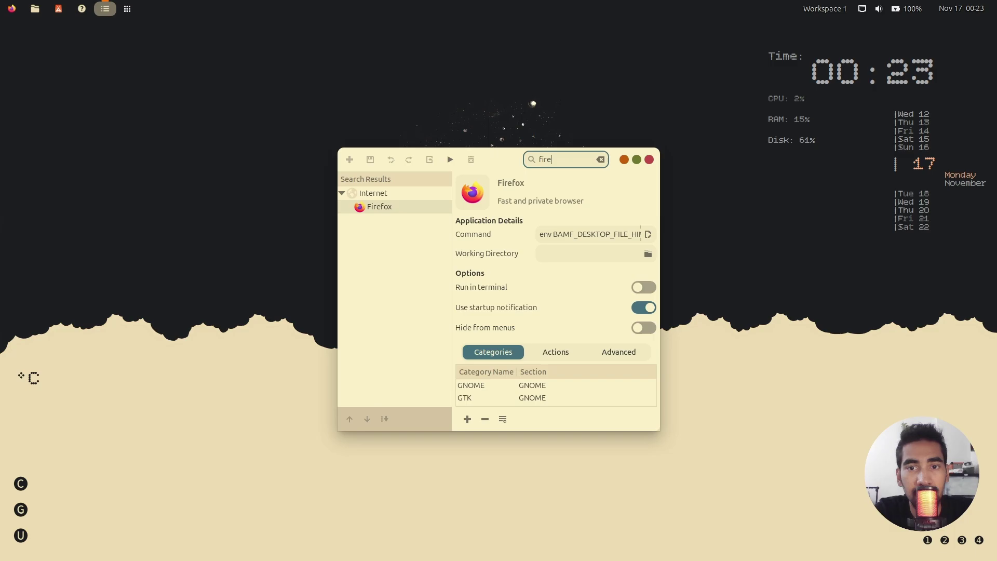
click(476, 199)
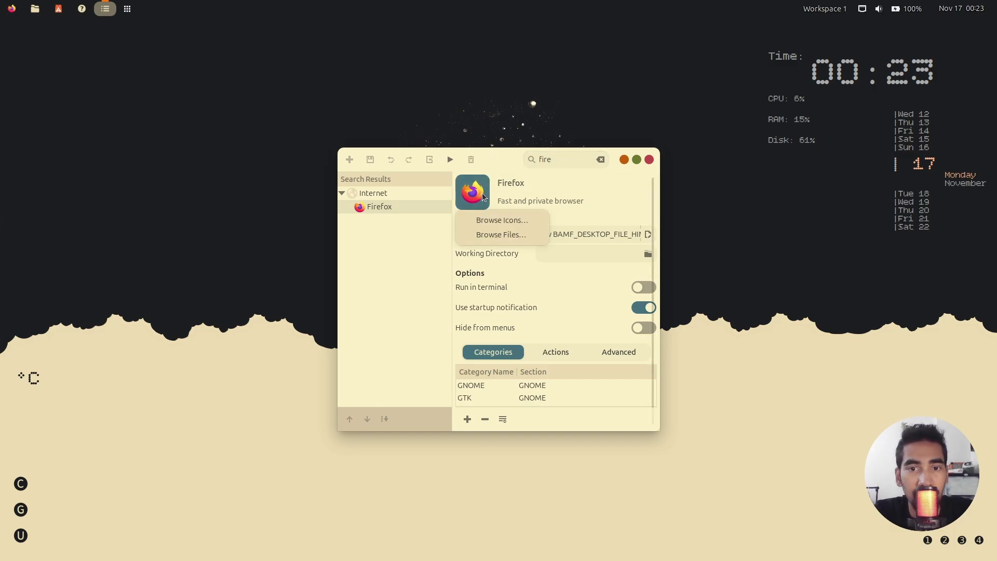
click(510, 221)
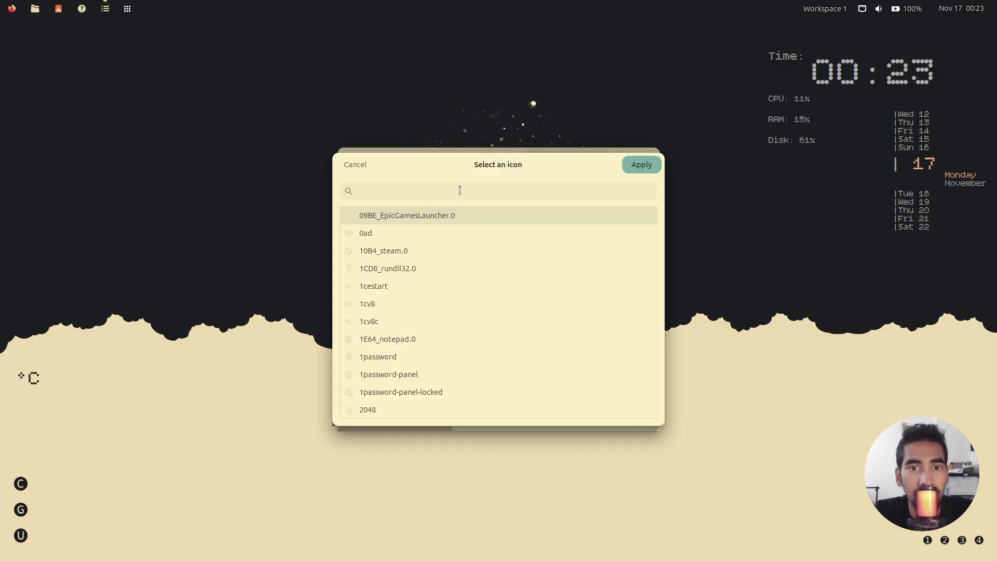
click(459, 190)
text(fire)
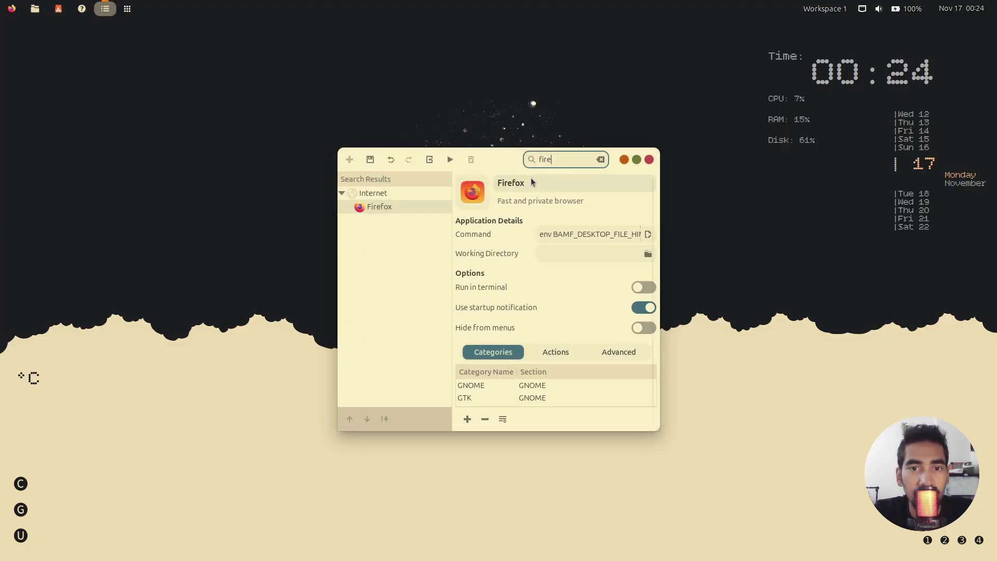
click(357, 163)
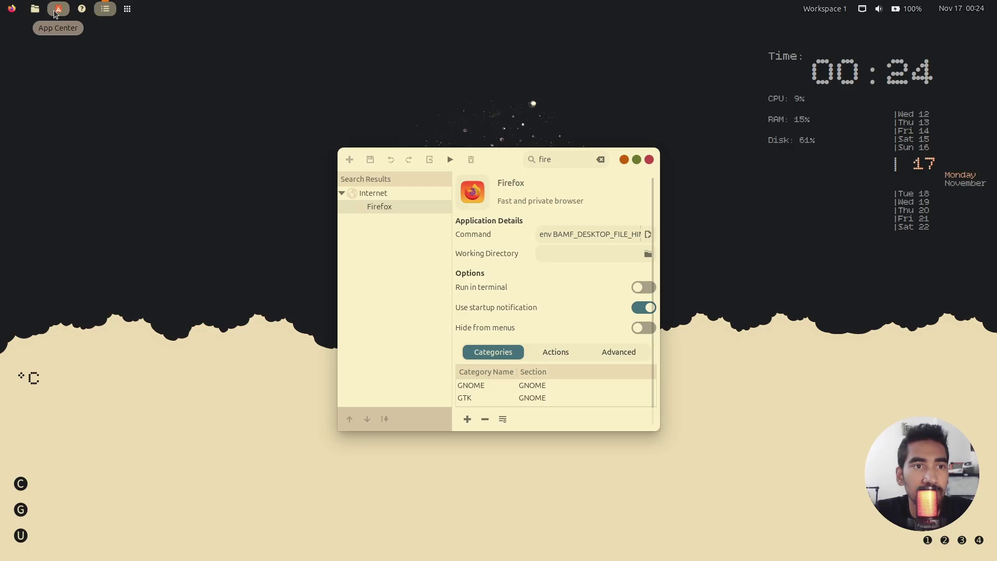
Replace the Menu Editor search text to look up the App Center entry for its icon change
double_click(545, 159)
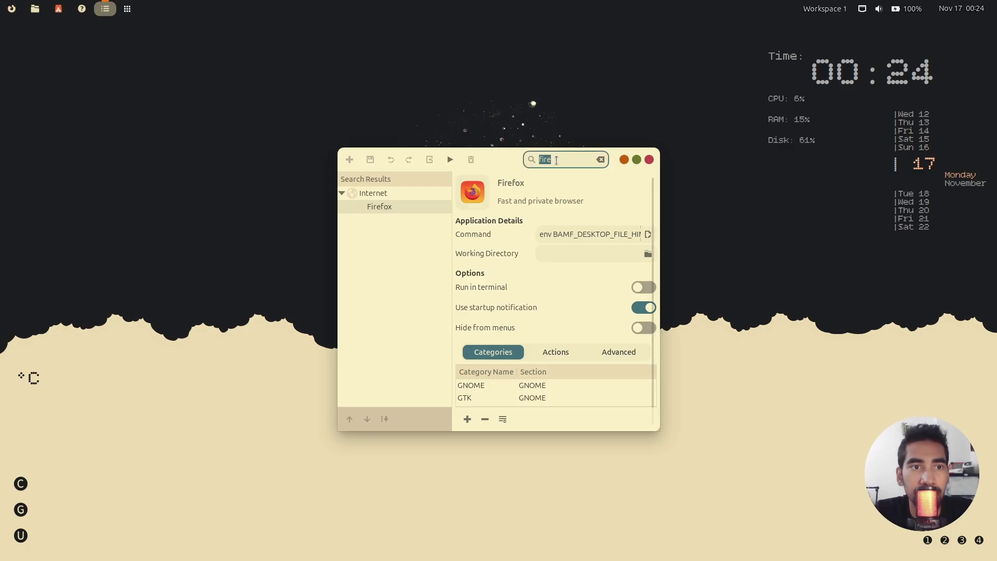
text(a)
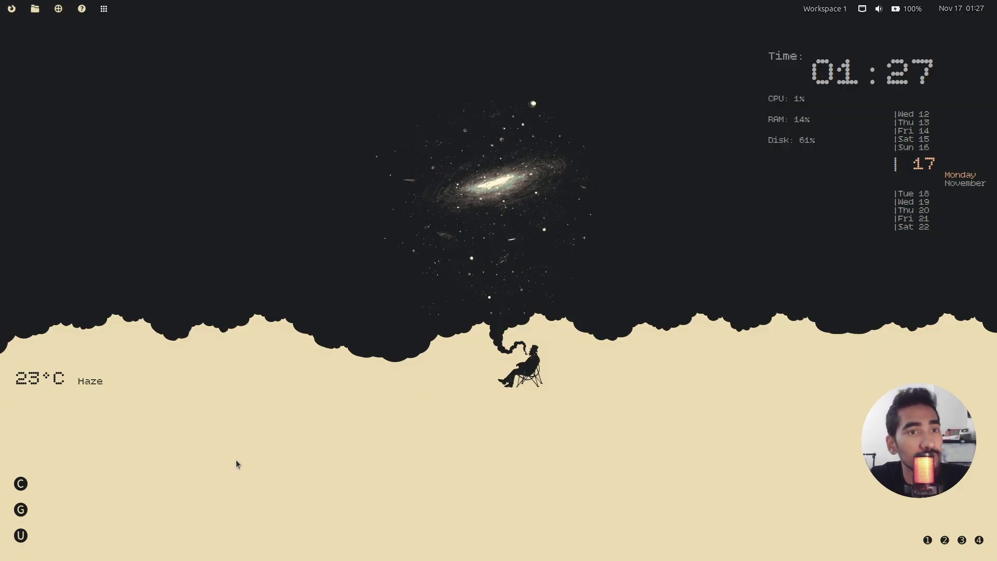
Look over the themed icons in the application grid and return to the desktop
click(104, 9)
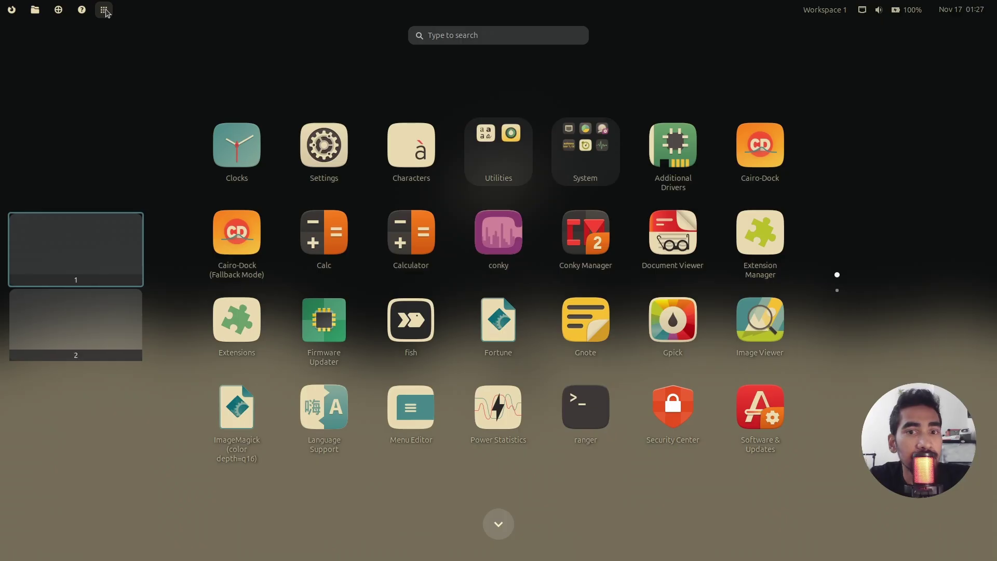
key(Escape)
key(Escape)
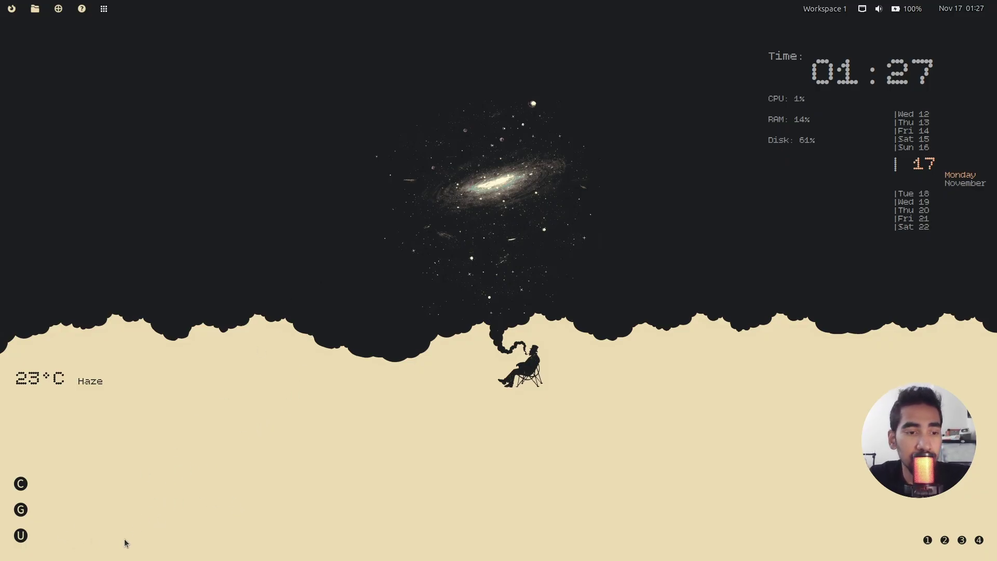
Launch Ulauncher from the U desktop widget, set its Color Theme to Gruvbox in the preferences, and close them
click(21, 536)
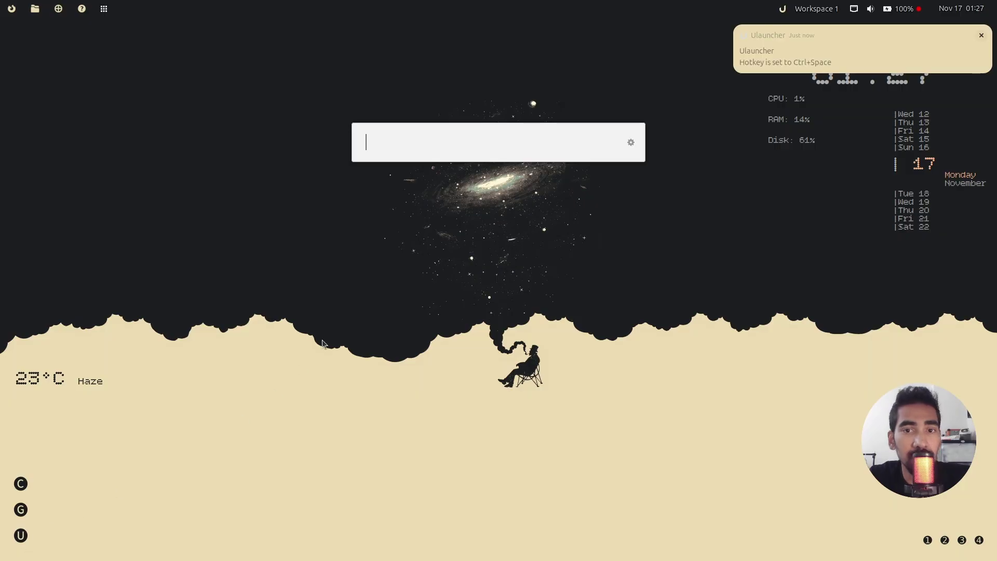
click(735, 48)
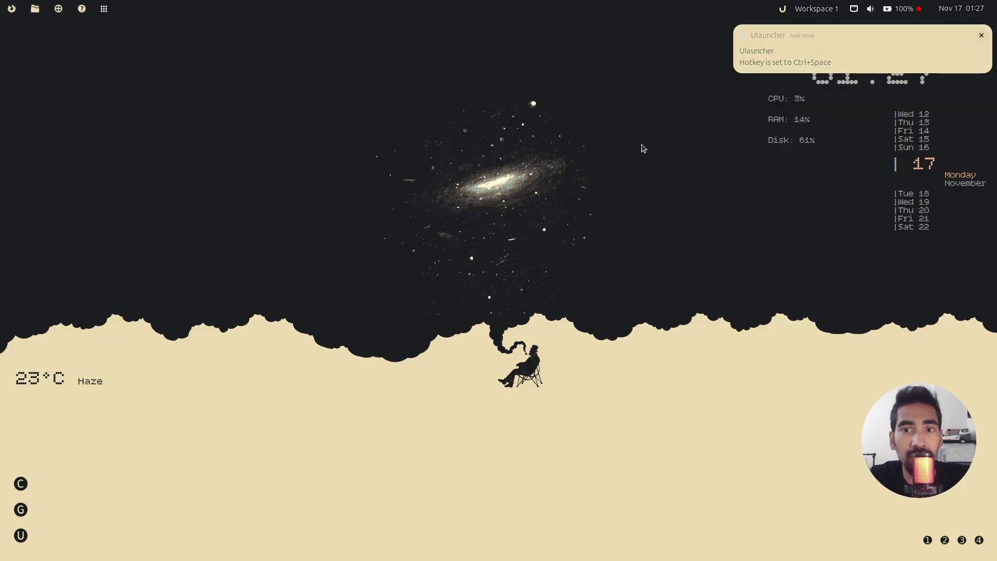
click(26, 540)
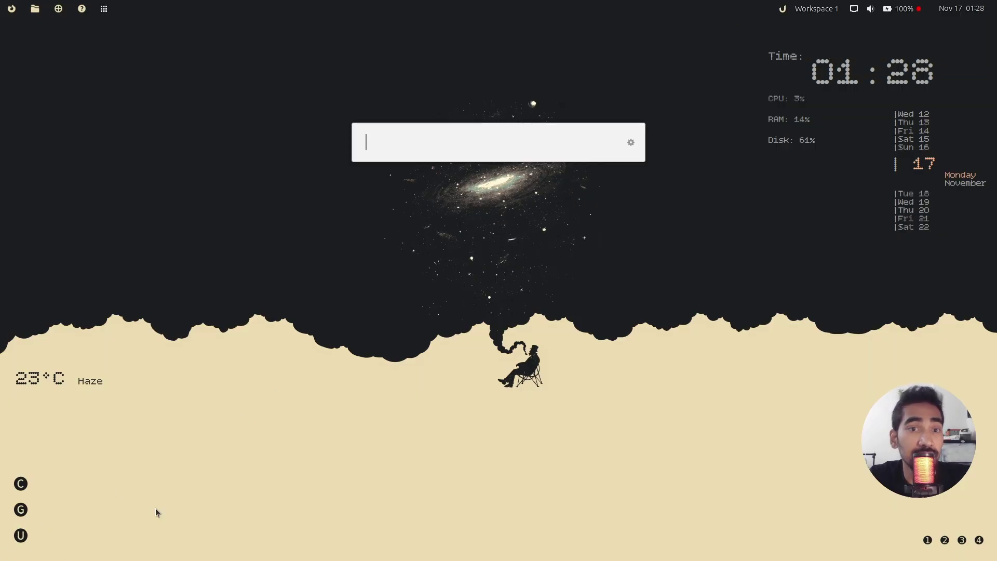
click(631, 144)
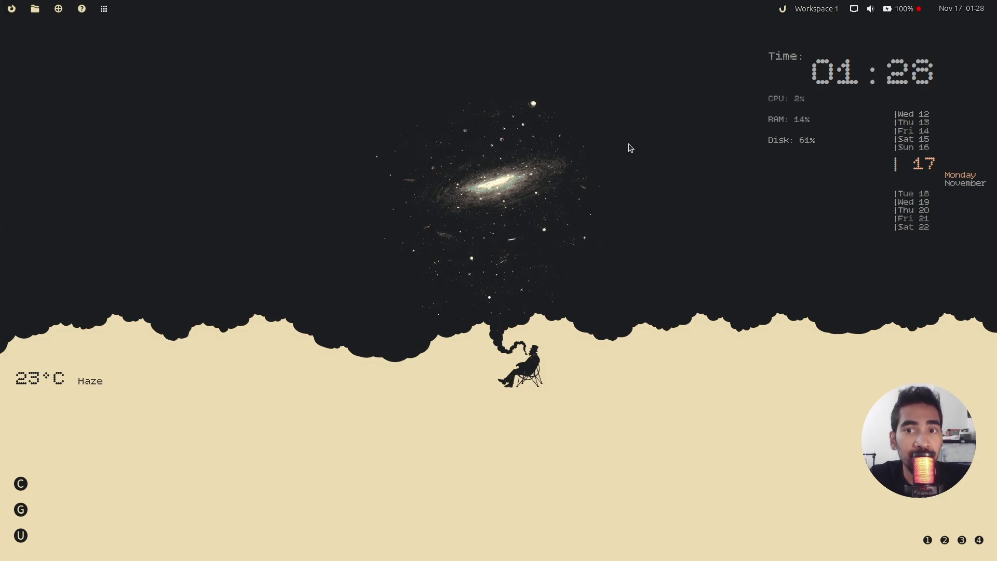
click(500, 254)
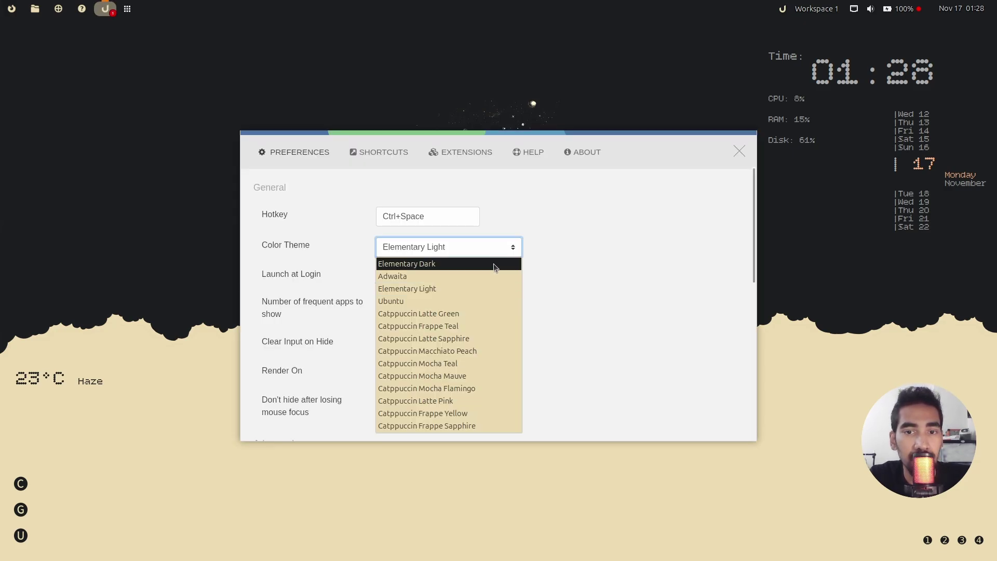
scroll(475, 332, down, 5)
scroll(475, 331, down, 10)
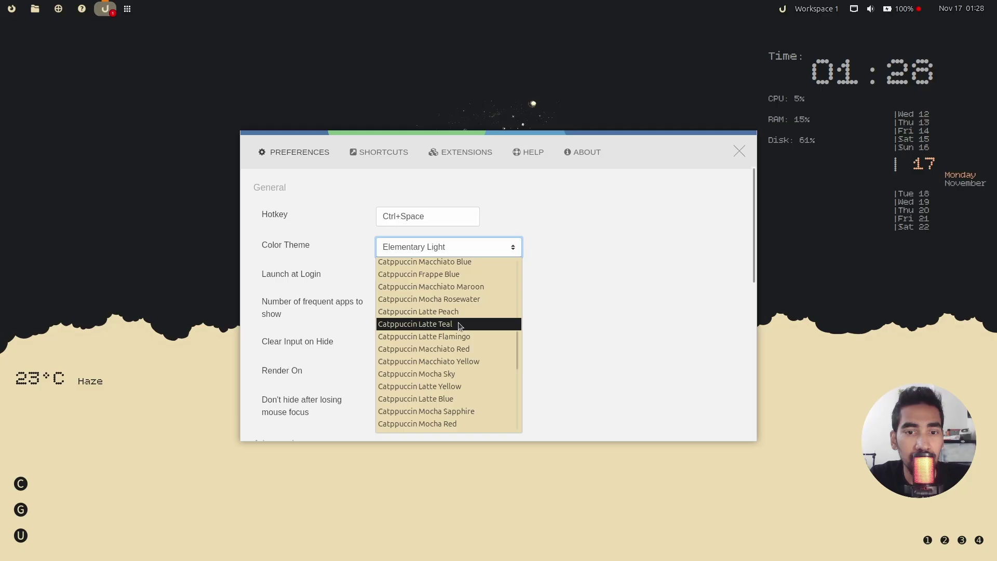
click(424, 401)
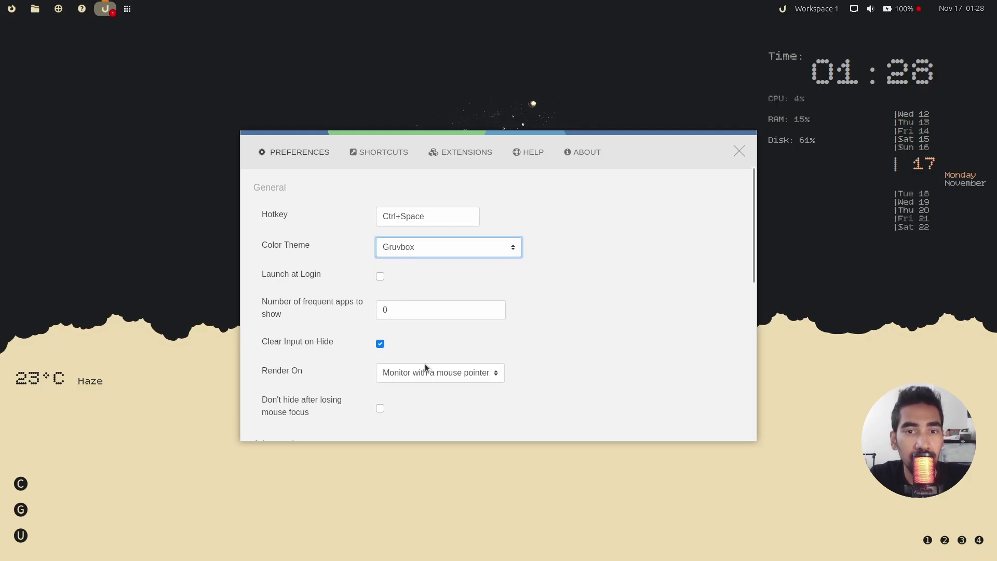
click(741, 155)
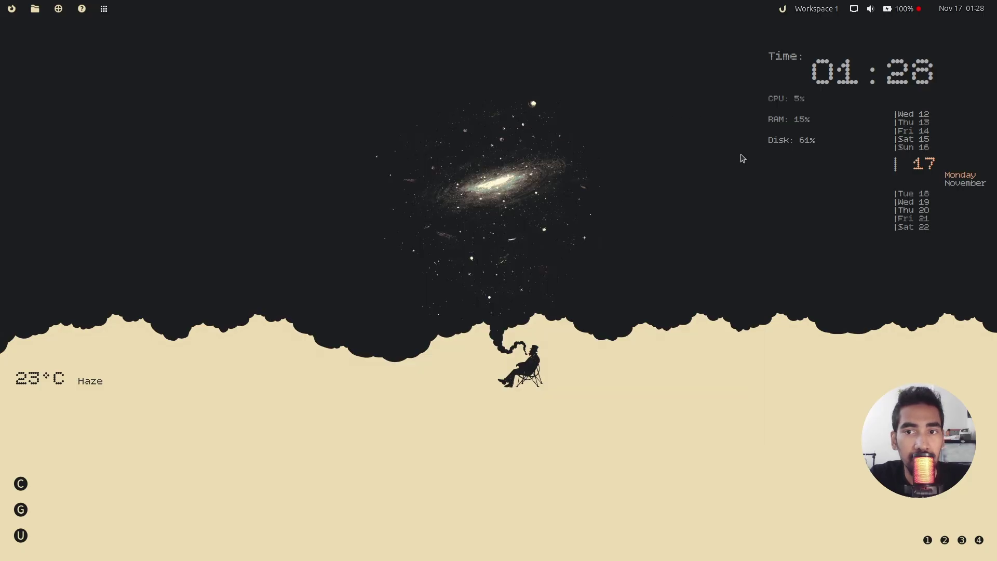
Try the Ulauncher theme by searching for "ex", and clear and dismiss the launcher
click(27, 541)
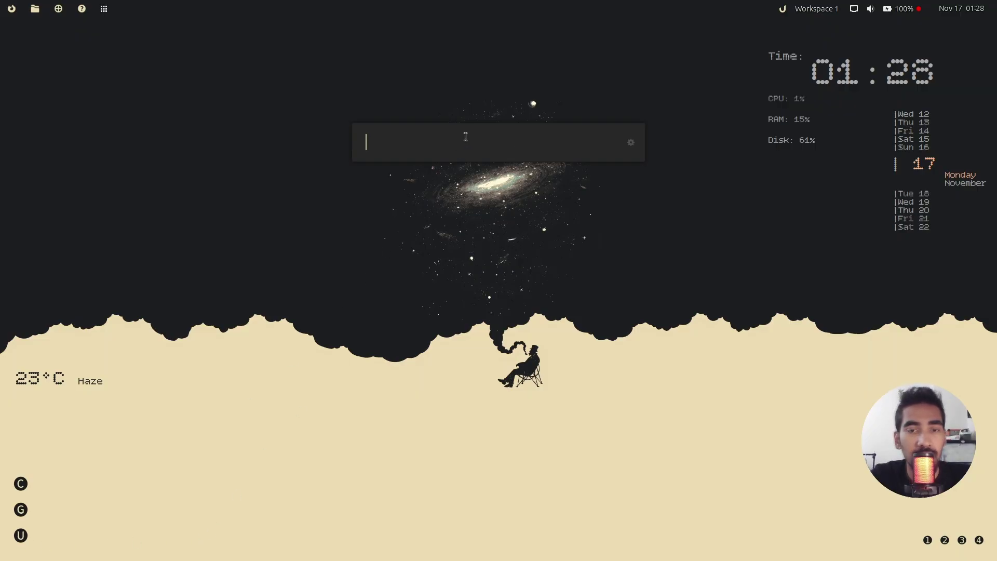
text(ex)
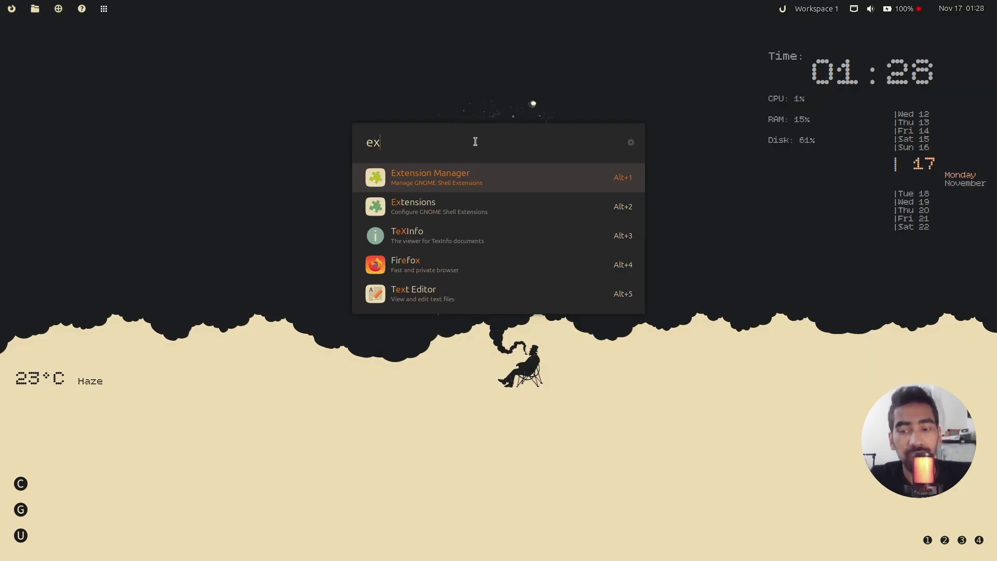
key(BackSpace)
key(BackSpace)
key(Escape)
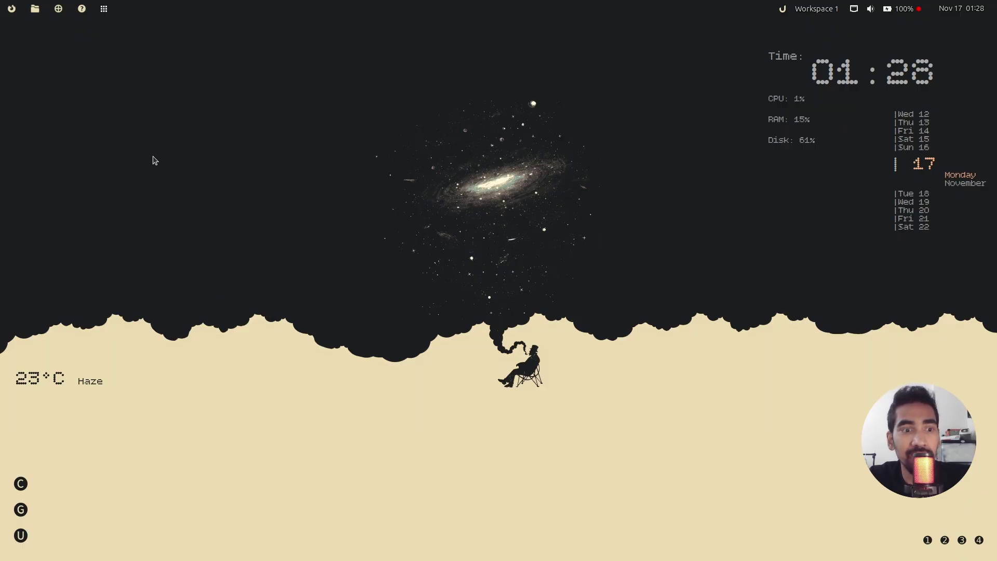
Open Firefox's Add-ons Manager and search the add-ons for "gruv" to find a Gruvbox theme
click(18, 10)
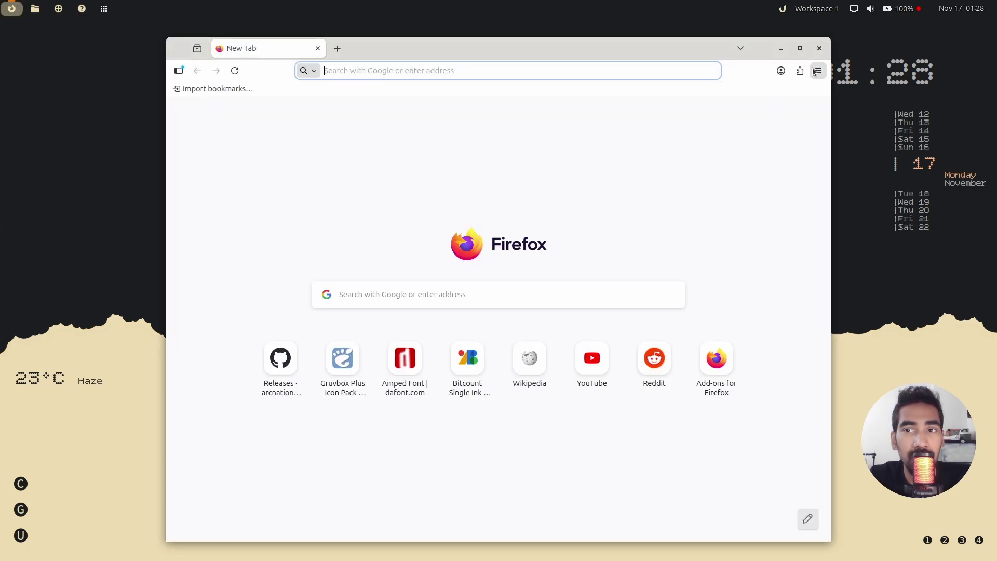
click(818, 71)
click(728, 240)
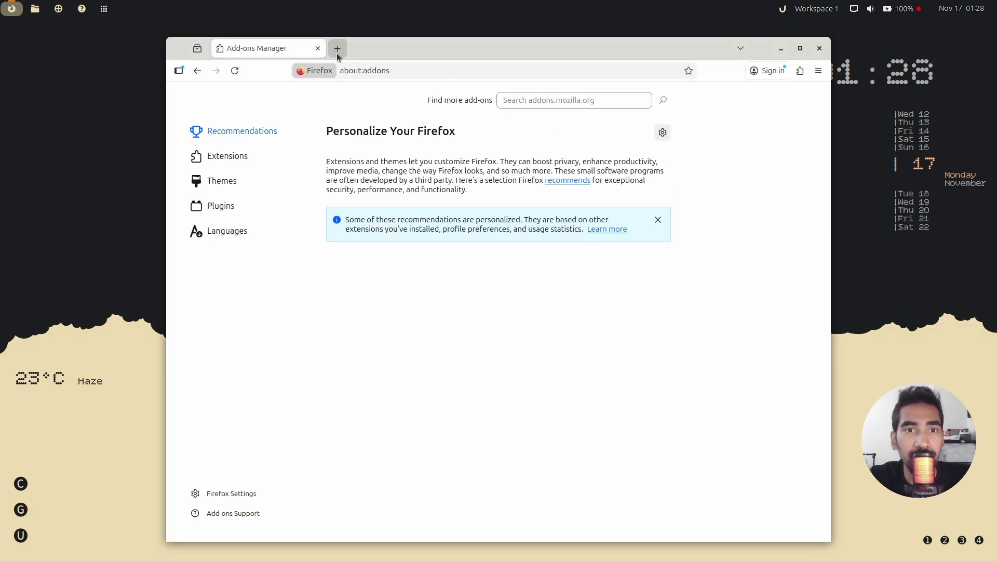
click(557, 99)
text(gruv)
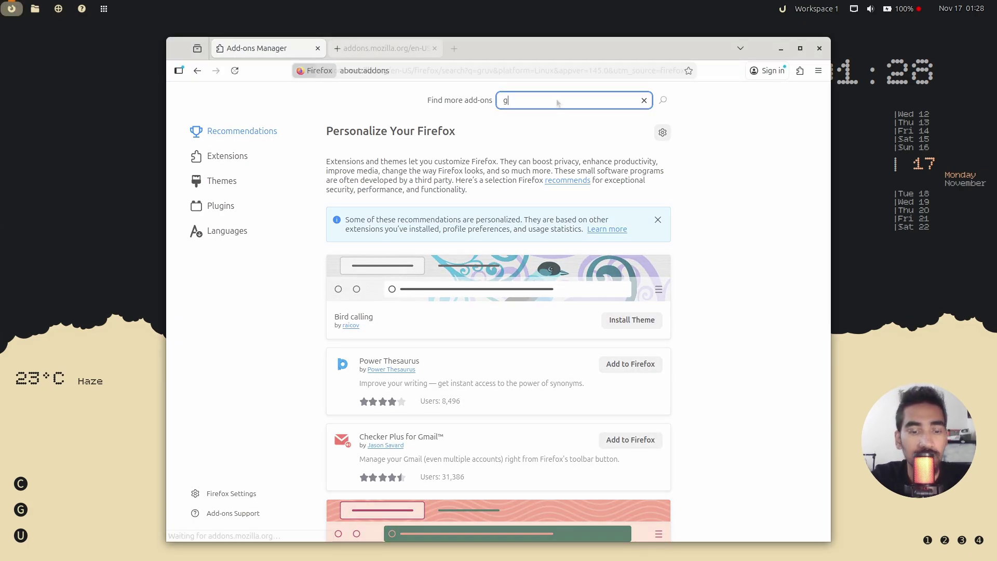
key(Return)
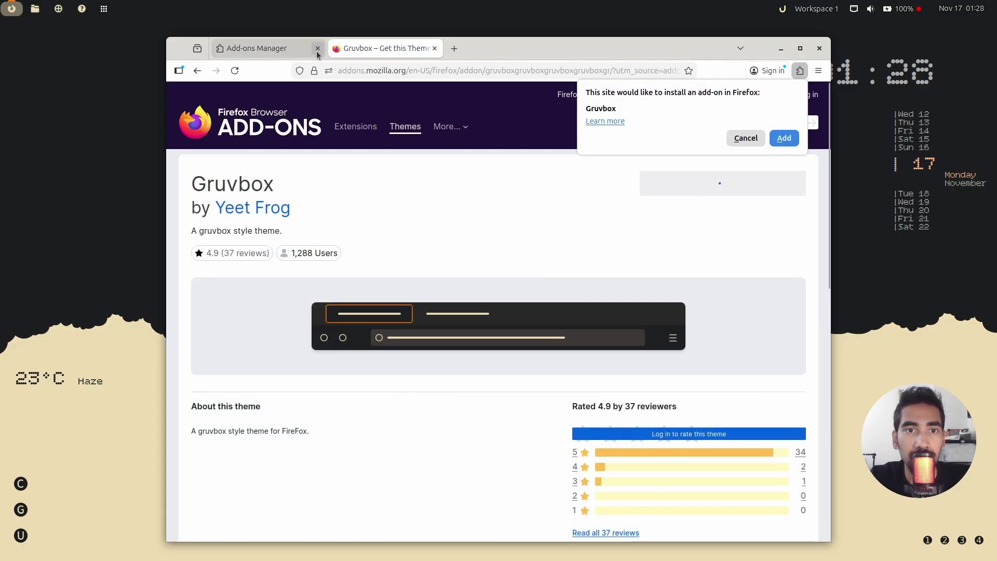
Add the Gruvbox theme to Firefox, close the leftover add-on tabs, and close the browser
click(318, 49)
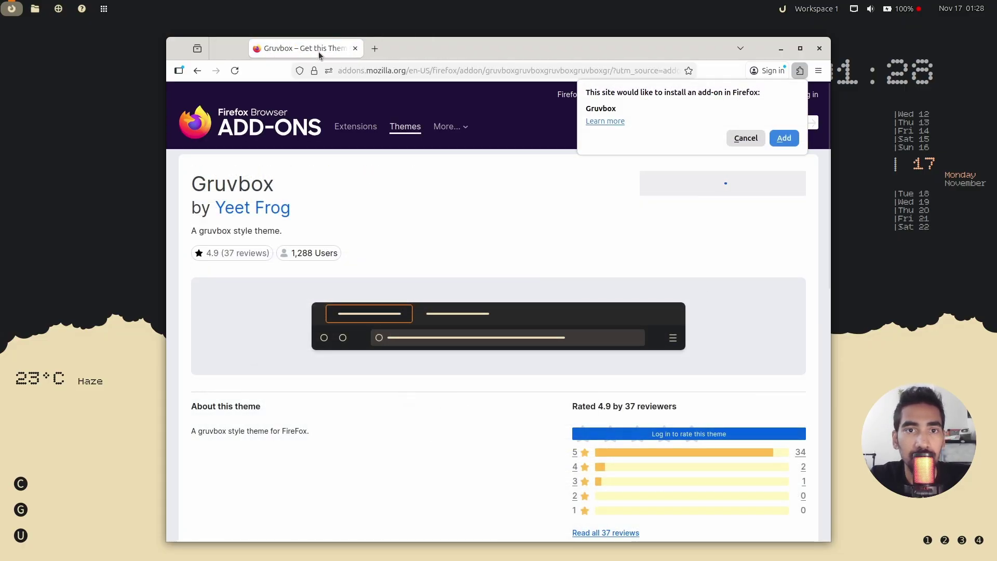
click(785, 137)
click(336, 49)
click(317, 49)
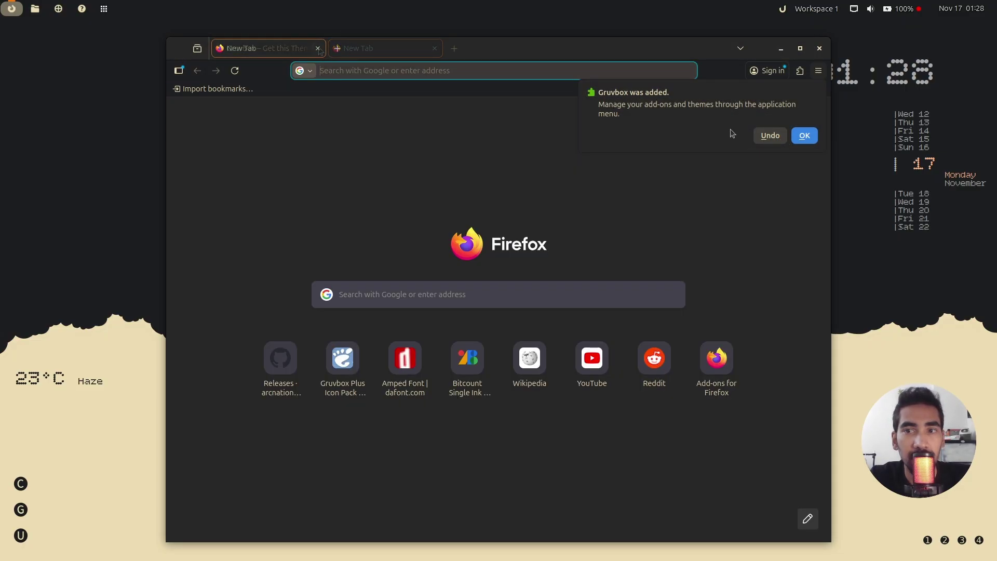
click(804, 136)
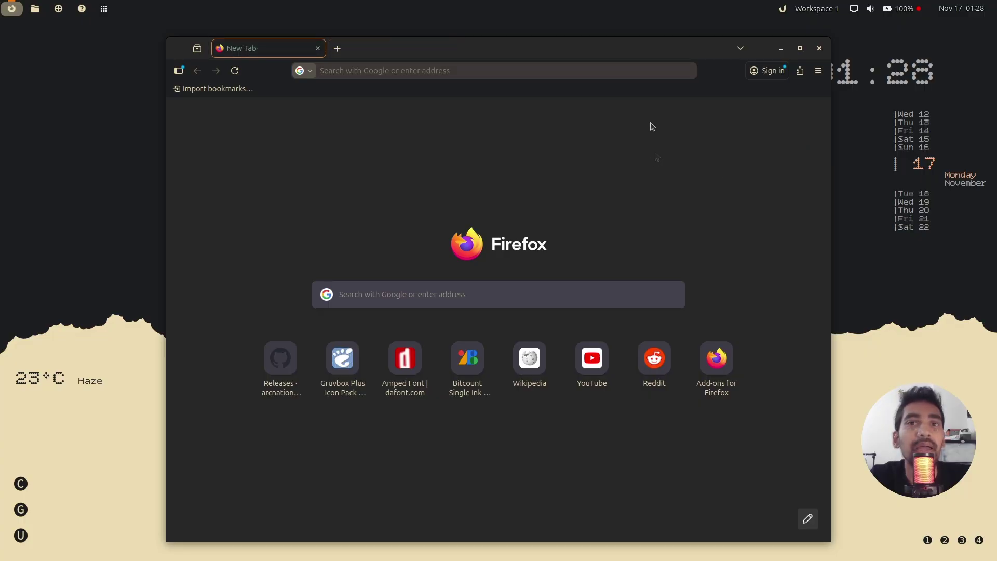
drag(627, 45, 627, 32)
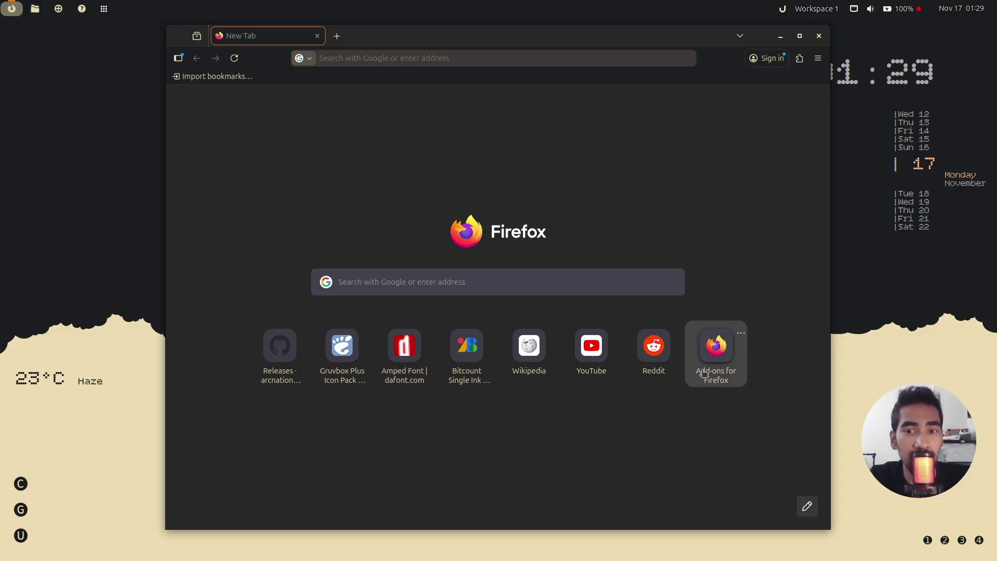
key(super+q)
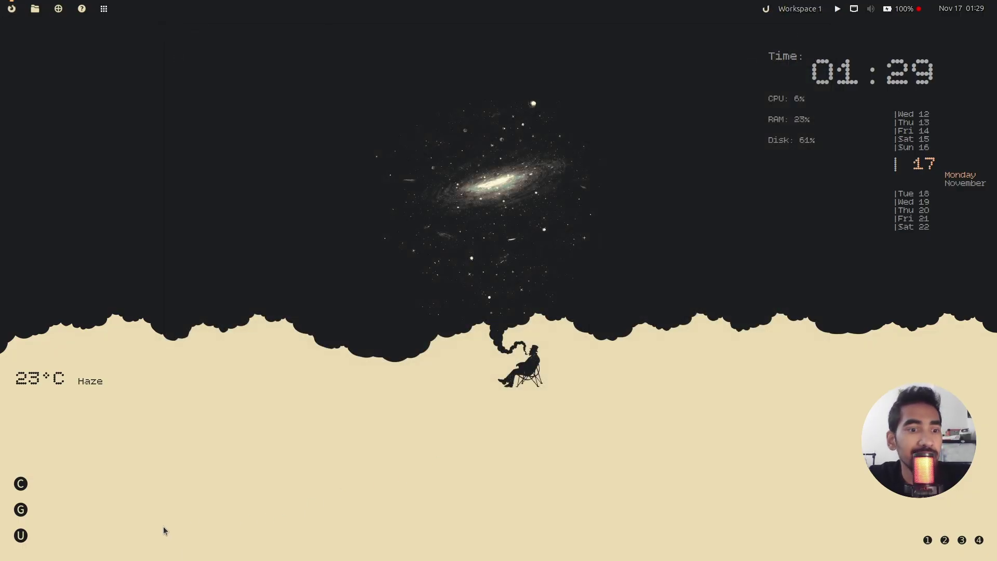
On workspace 1, open the home folder in Files and turn off the display of hidden files
click(20, 510)
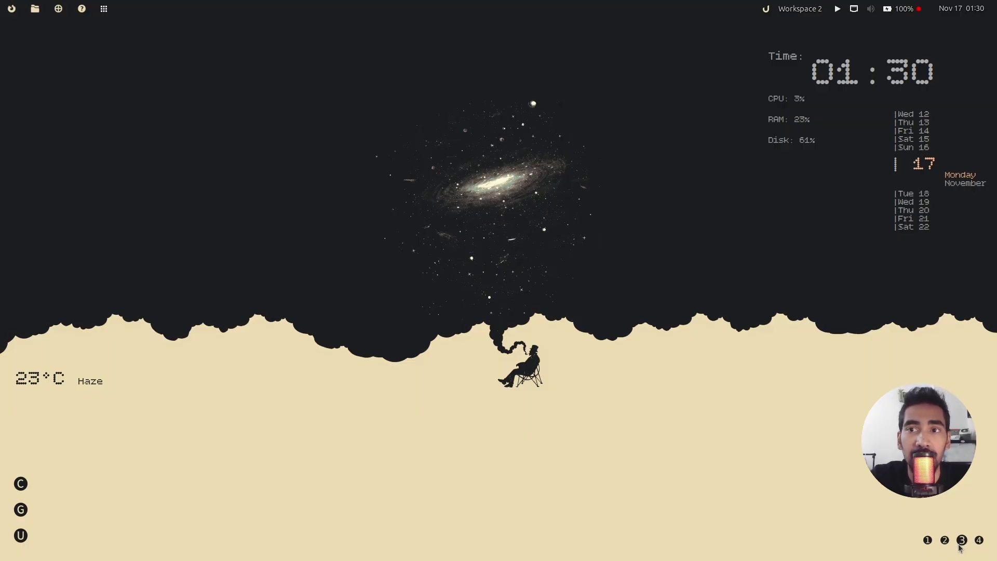
click(928, 540)
click(35, 9)
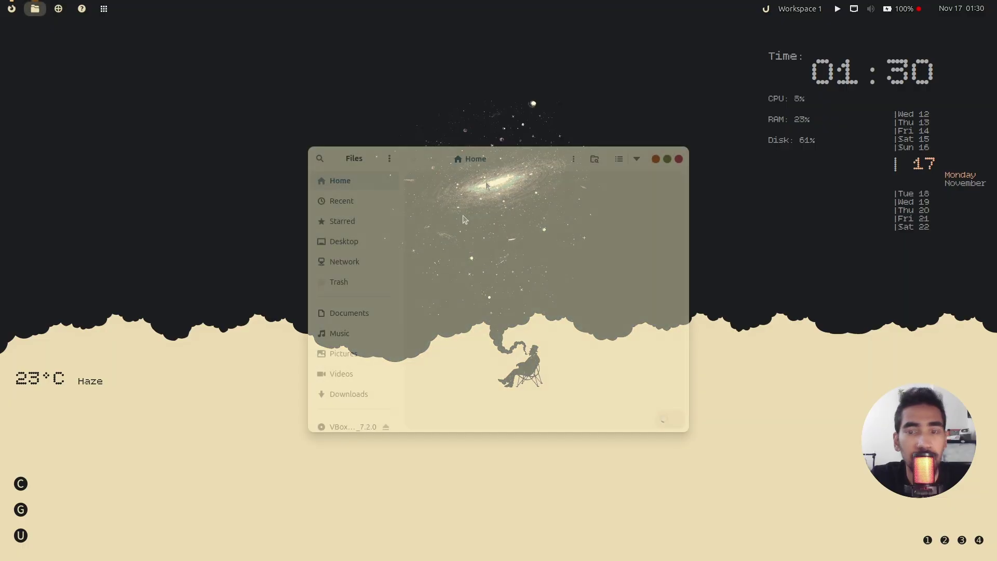
click(640, 163)
click(618, 314)
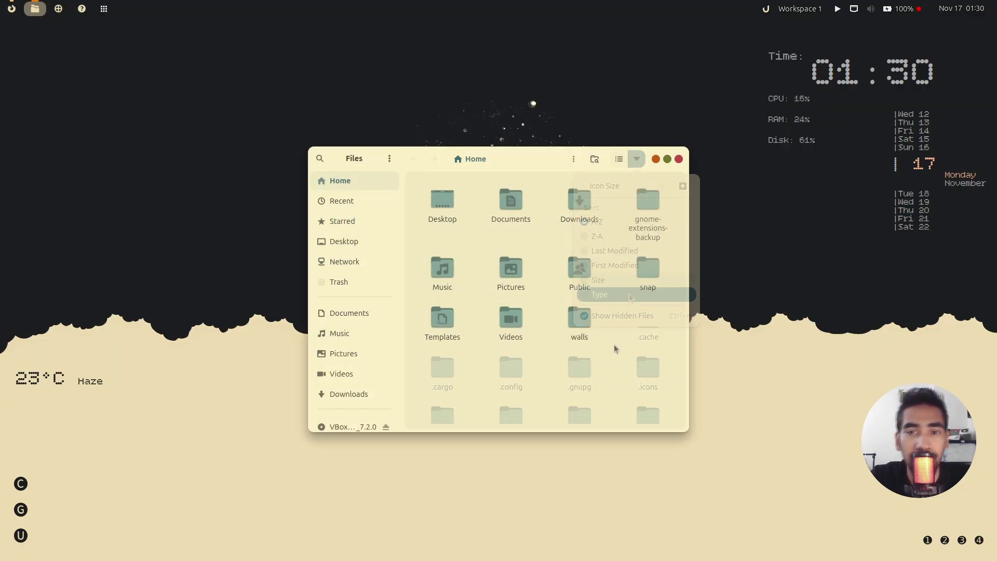
Shorten the Files window and move the gnome-extensions-backup folder to the trash
drag(685, 435, 681, 382)
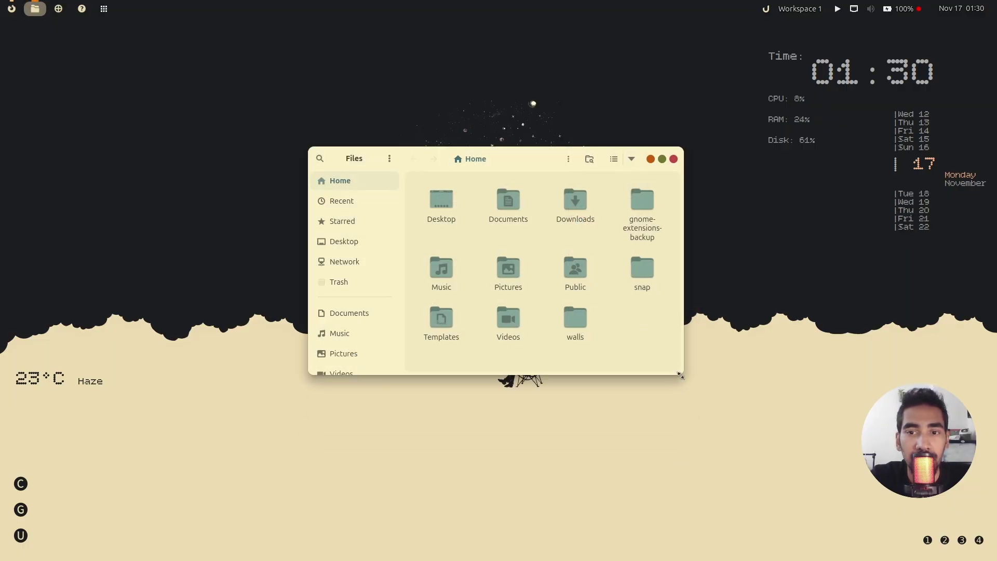
click(648, 205)
key(Delete)
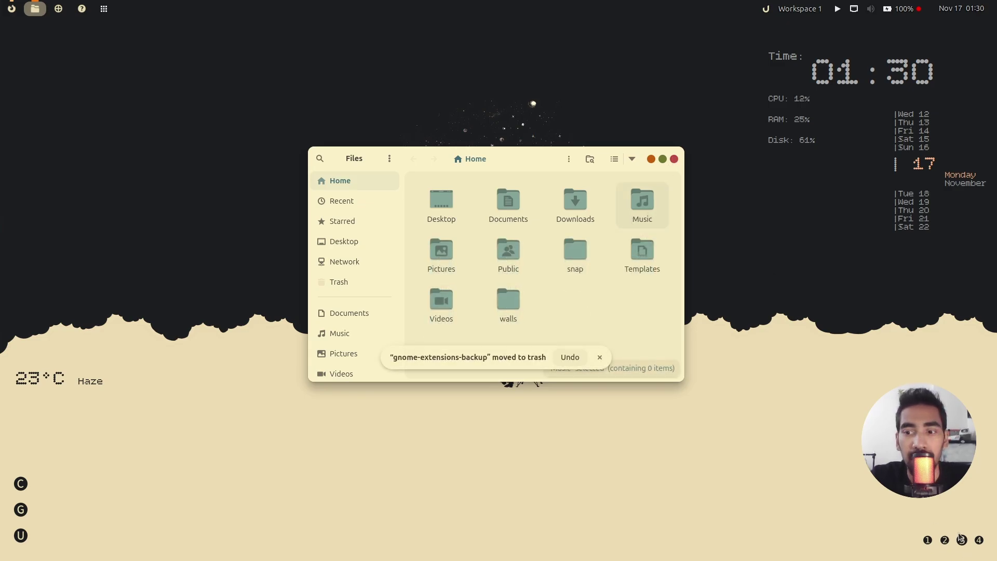
Open a second Files window on workspace 2, shorten it, and switch back to workspace 1
click(946, 541)
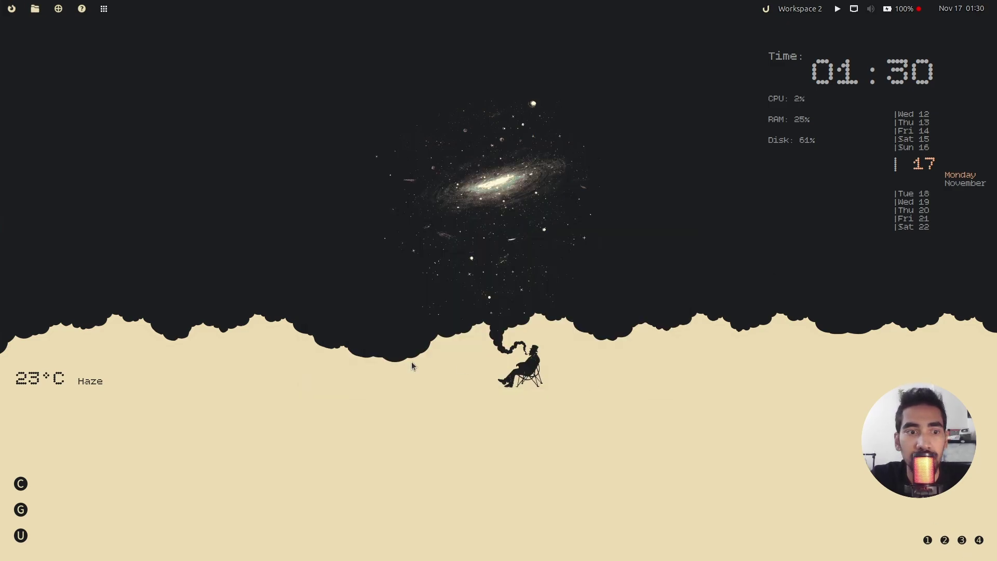
click(35, 8)
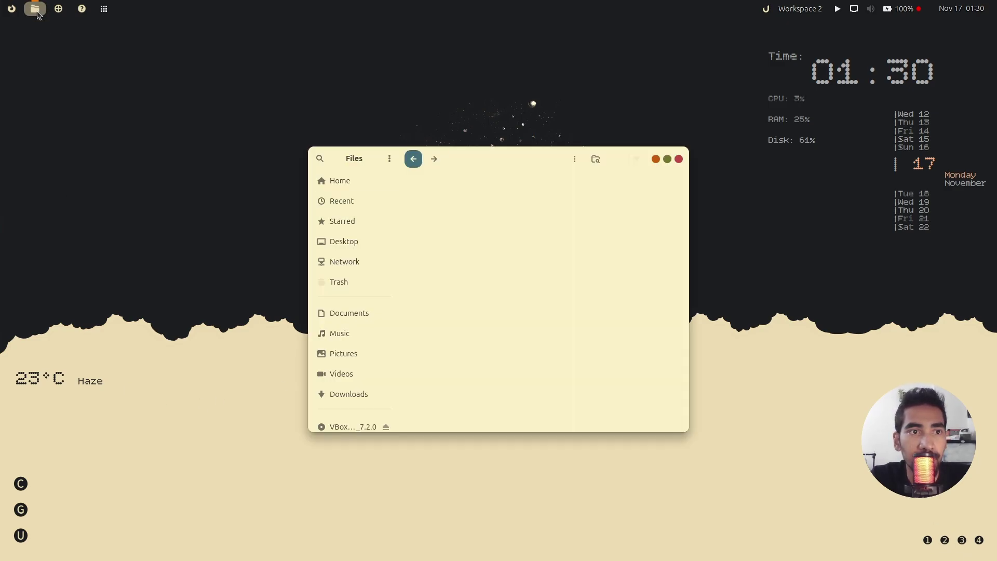
drag(597, 434, 599, 388)
click(928, 541)
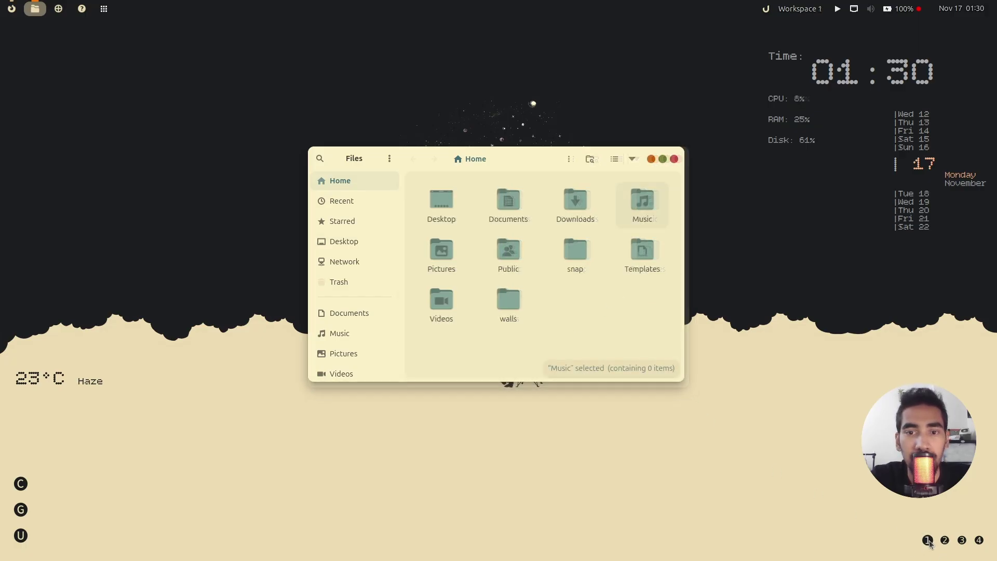
Search the applications for "te" and launch Terminal on workspace 2
click(104, 9)
text(te)
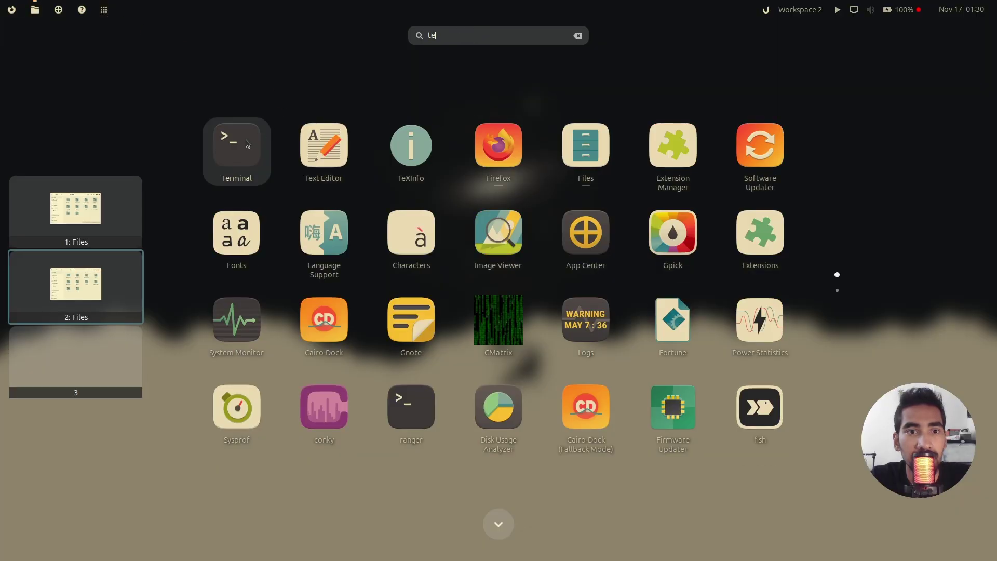
key(Return)
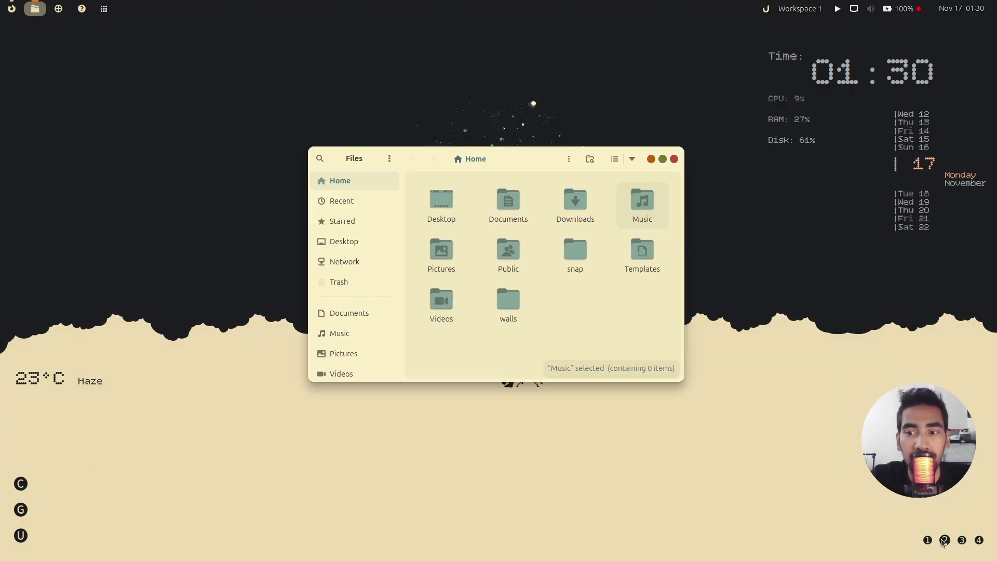
Switch between workspaces 1 and 2 to check the windows on each, ending on workspace 2
click(945, 540)
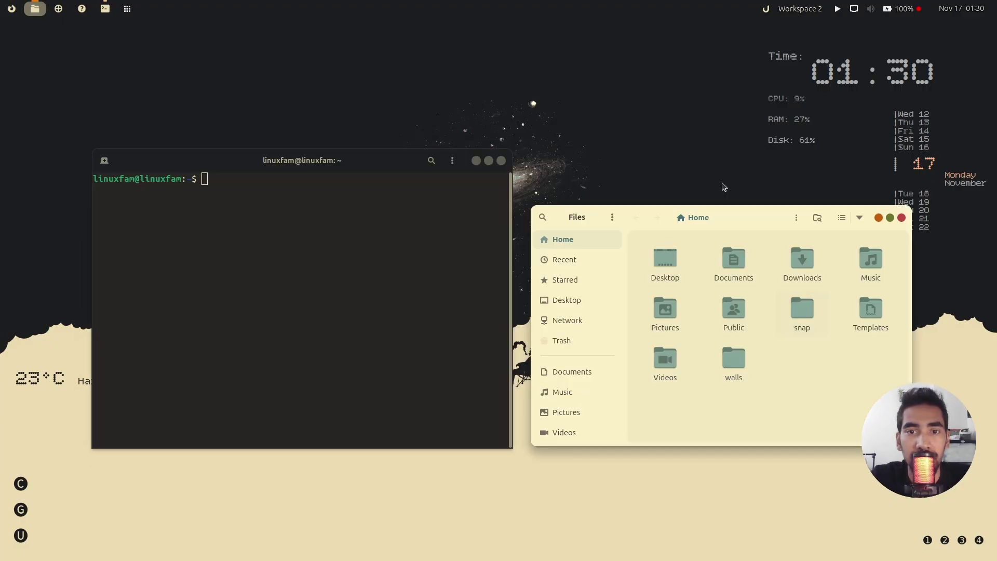
key(super+1)
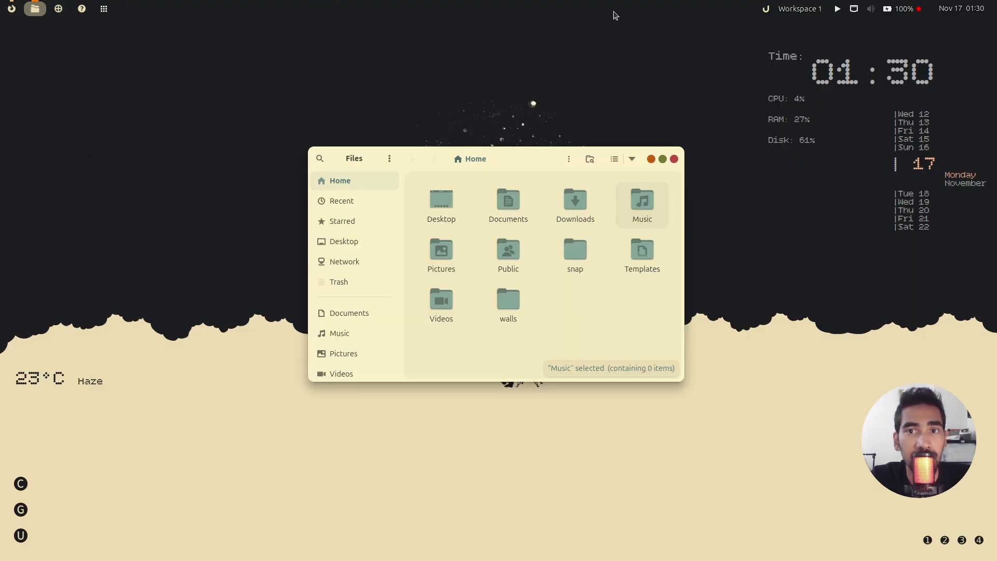
key(super+2)
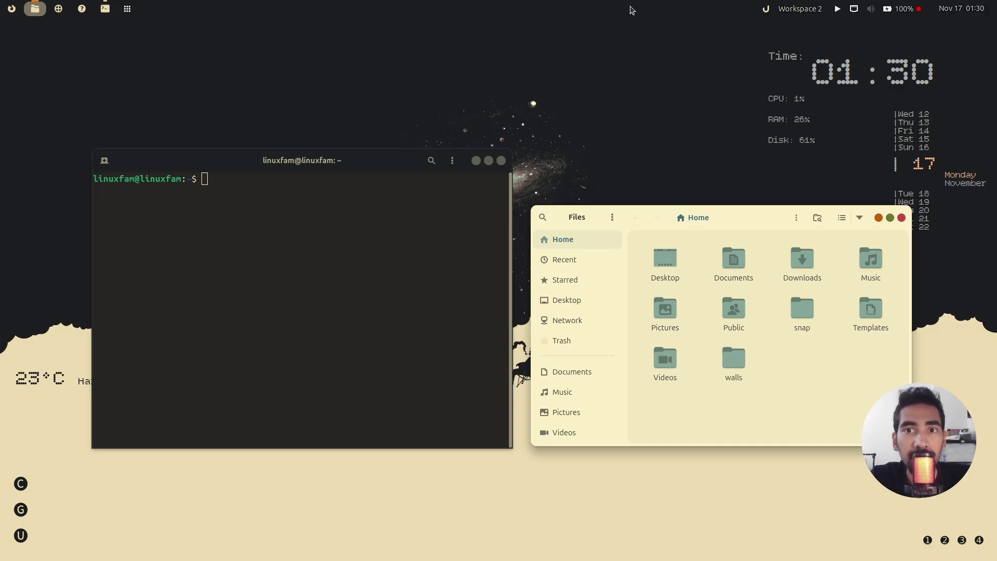
Flip from workspace 2 to workspace 1 and back twice
key(super+1)
key(super+2)
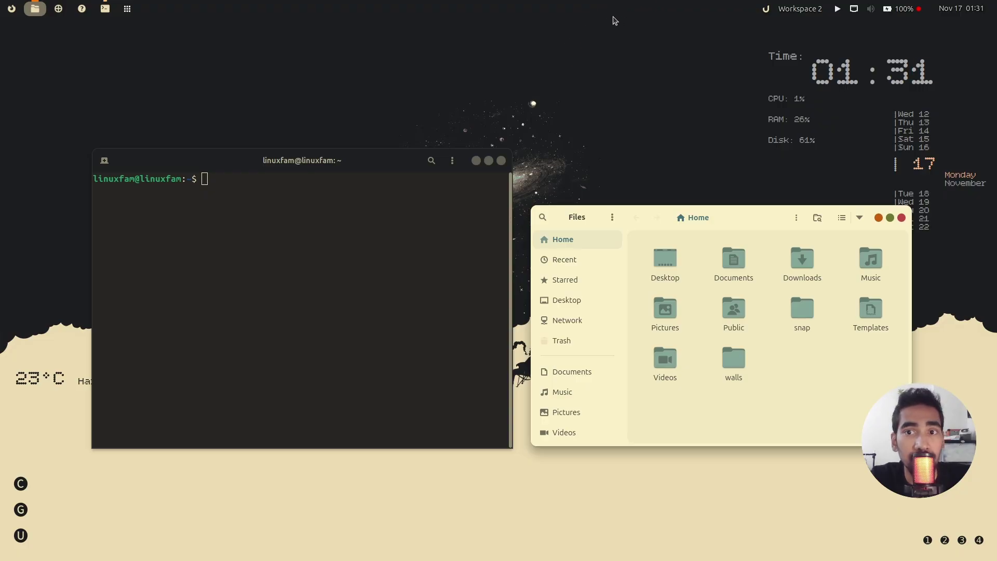
key(super+1)
key(super+2)
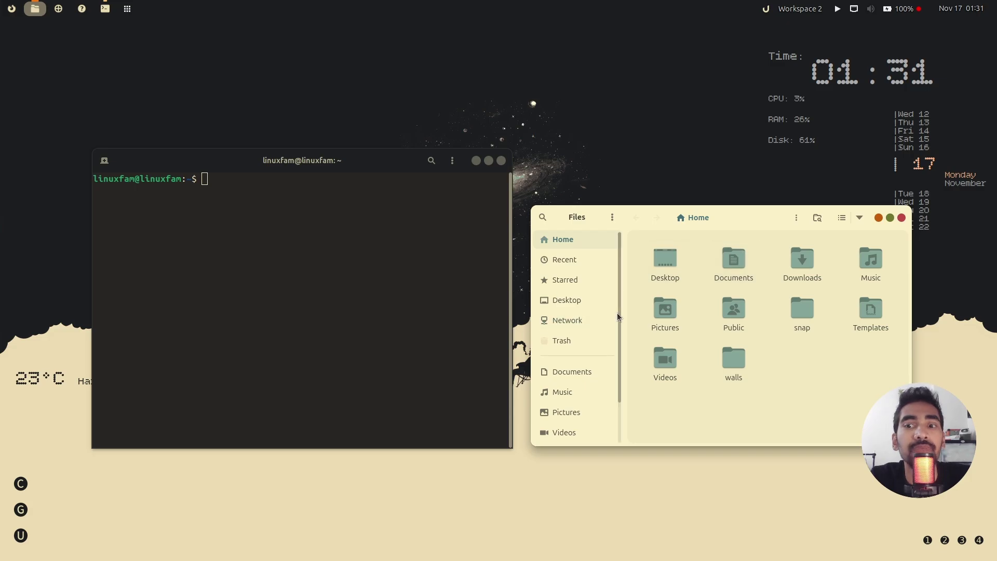
Close the Files window on workspace 2, then shrink the terminal window and move it near the middle of the desktop
click(403, 314)
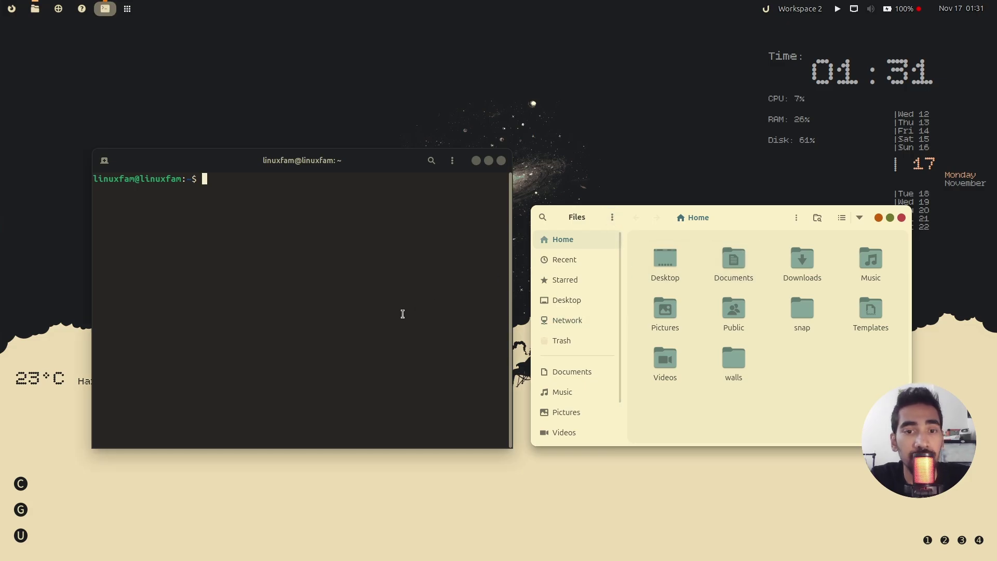
click(901, 218)
drag(515, 151, 475, 241)
drag(328, 254, 471, 196)
Open the terminal's profile preferences and turn off the scrollbar
right_click(474, 252)
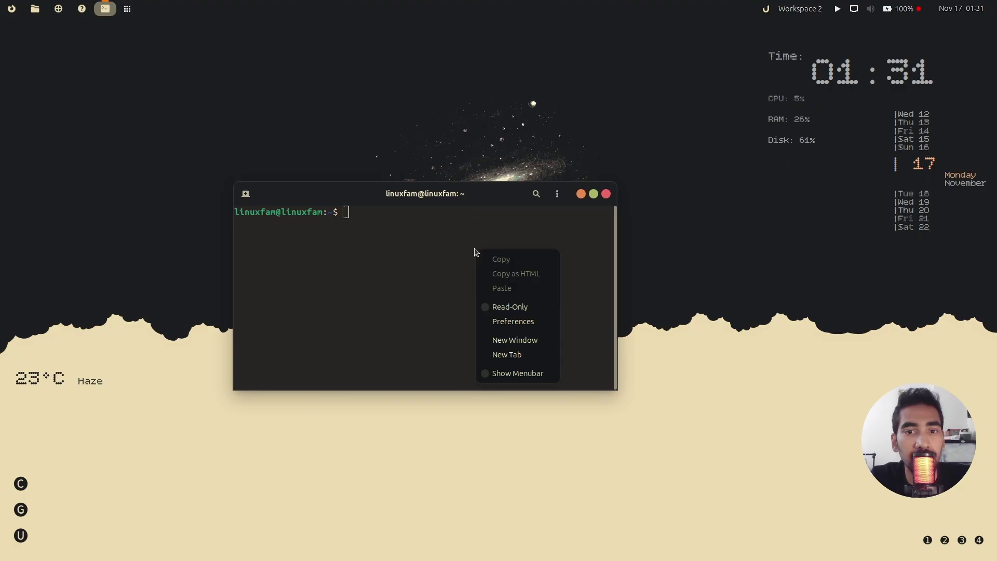
click(523, 323)
click(467, 149)
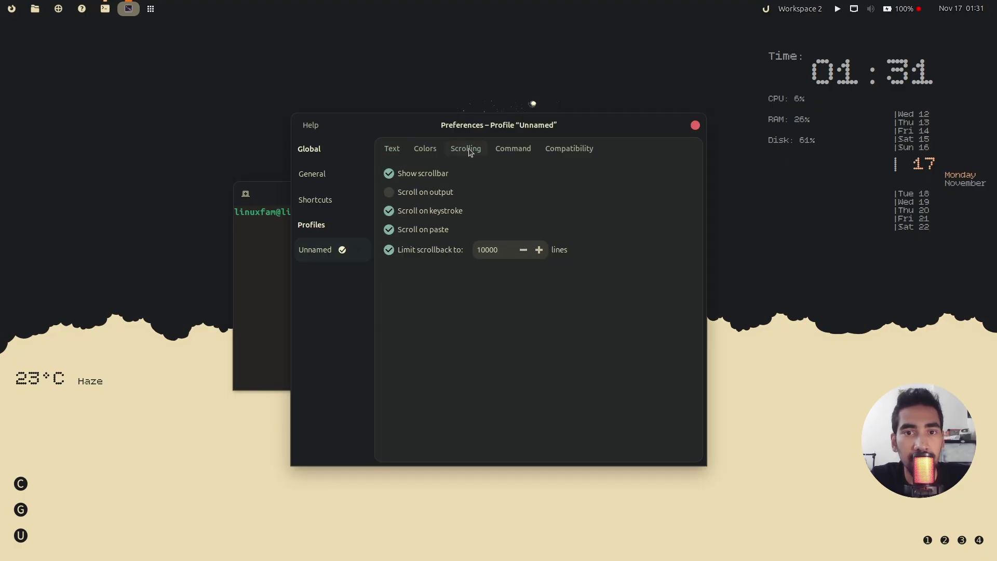
click(395, 173)
Switch the terminal palette to another built-in scheme, then recolor palette color 0 to #417785 and color 8 to a lighter teal
click(424, 150)
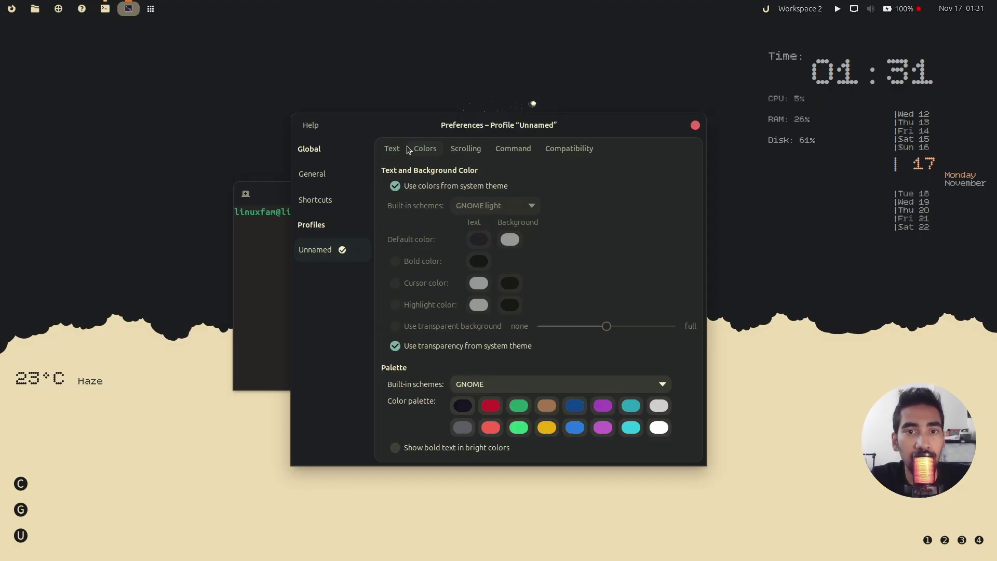
click(537, 385)
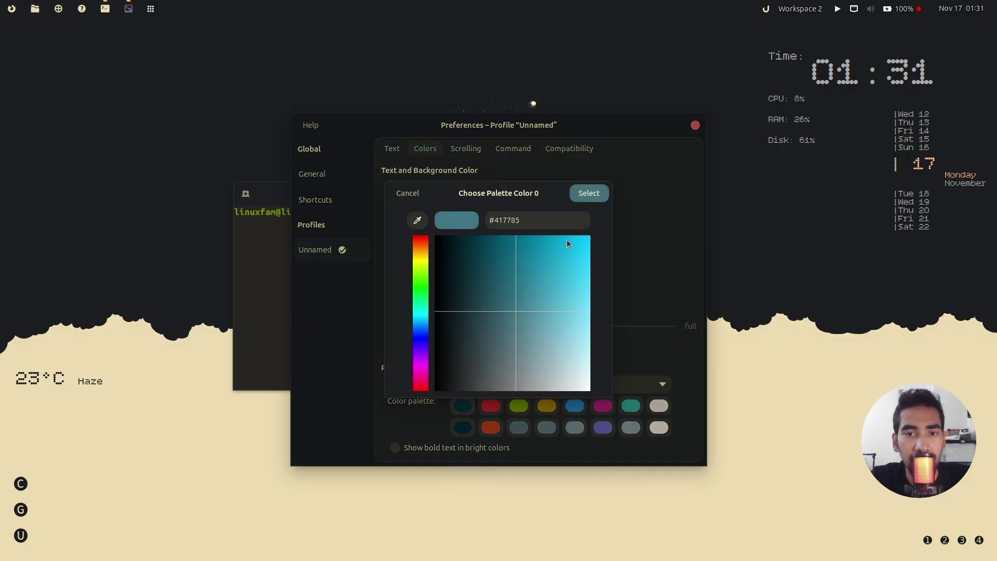
click(589, 193)
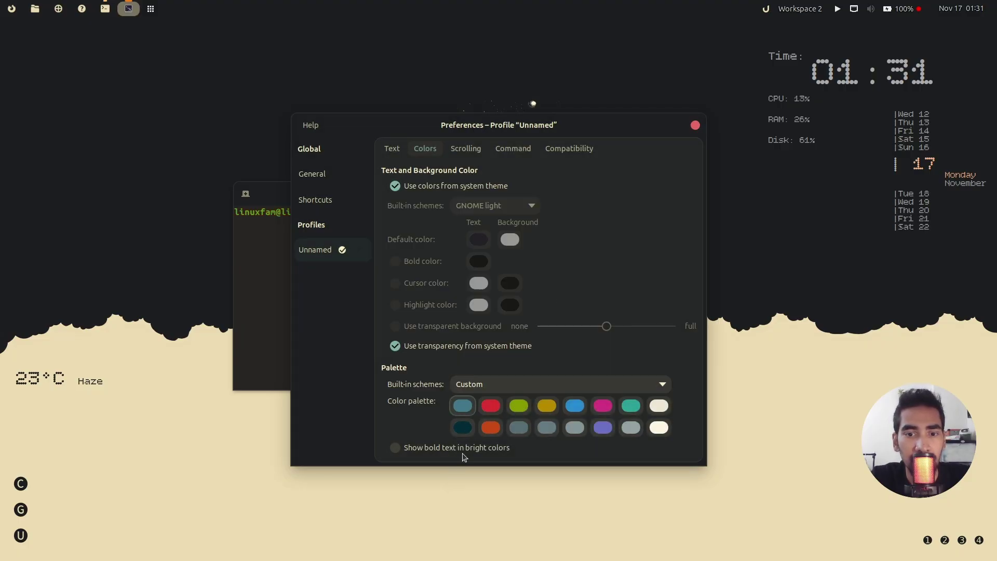
click(463, 427)
click(535, 303)
click(597, 187)
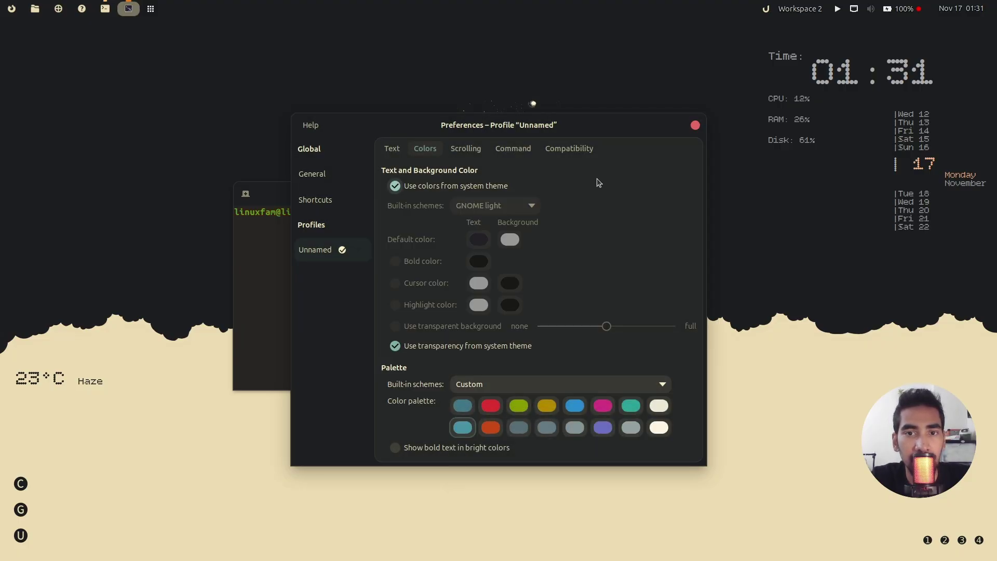
Set the initial terminal size to 77 columns and 22 rows
click(392, 150)
text(77)
key(Tab)
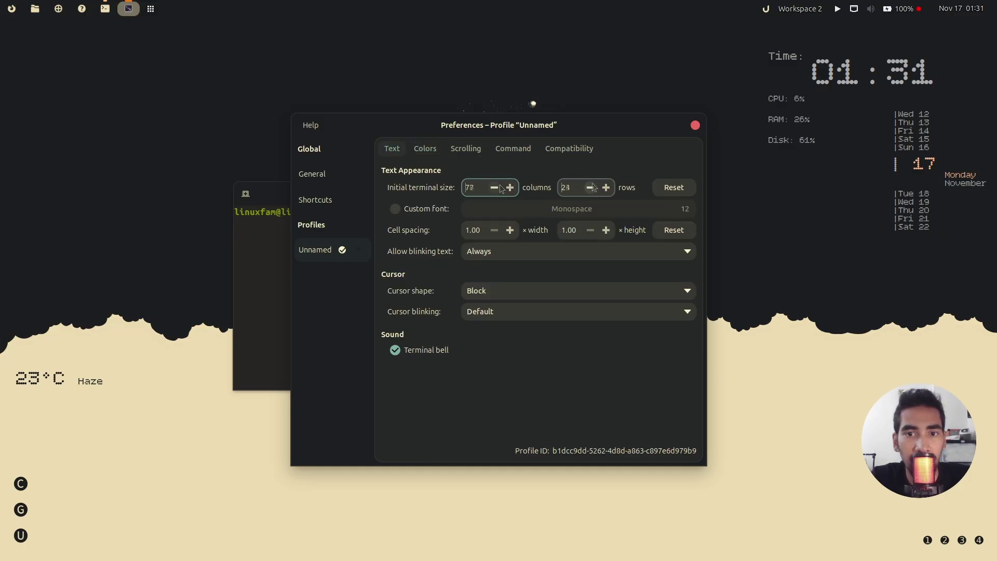
text(22)
Enable a custom terminal font, Monospace at size 10, and close the preferences
click(394, 208)
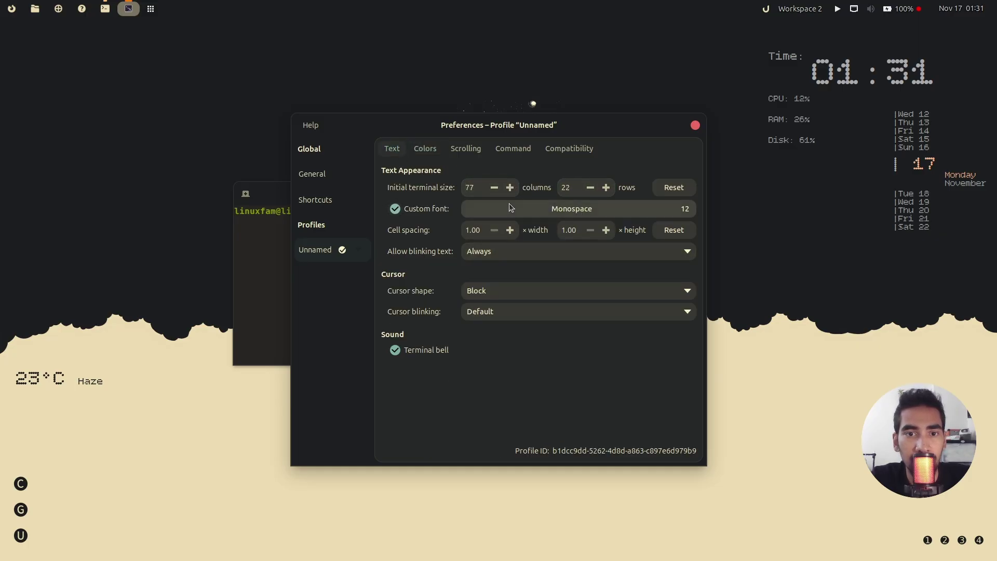
click(574, 208)
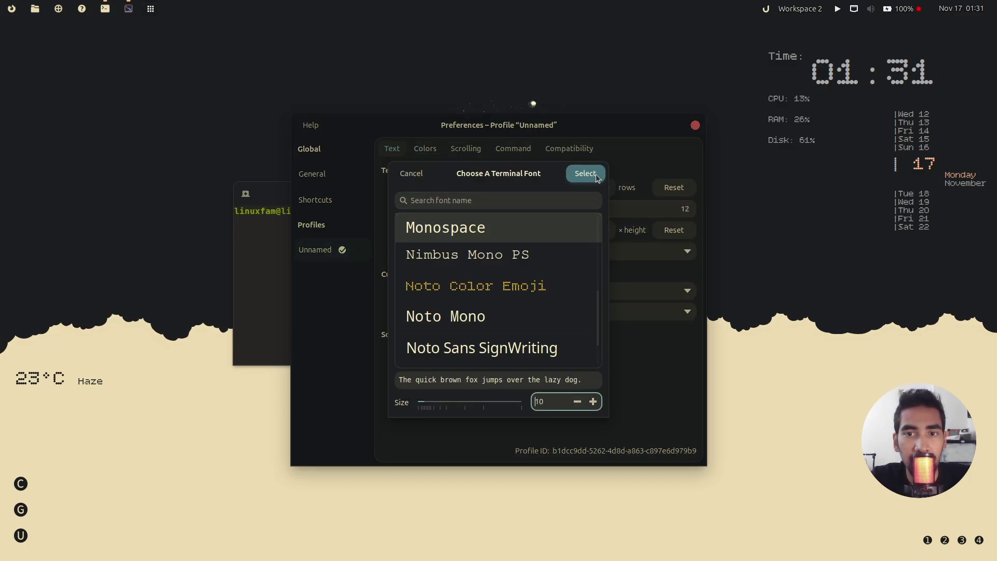
click(595, 173)
click(696, 126)
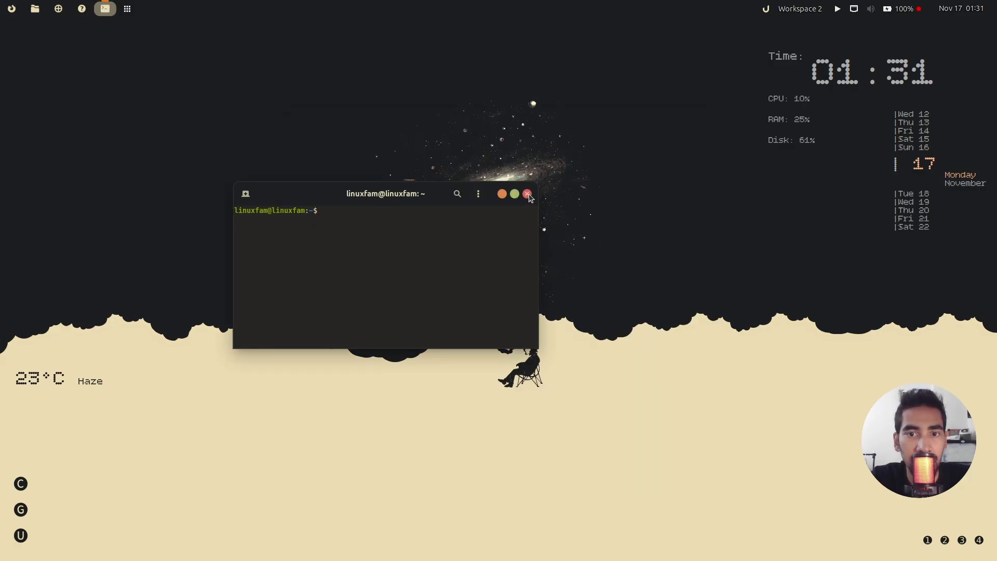
Close and relaunch Terminal by searching the applications for "ter", and pin it to the dash
click(528, 194)
click(104, 10)
text(ter)
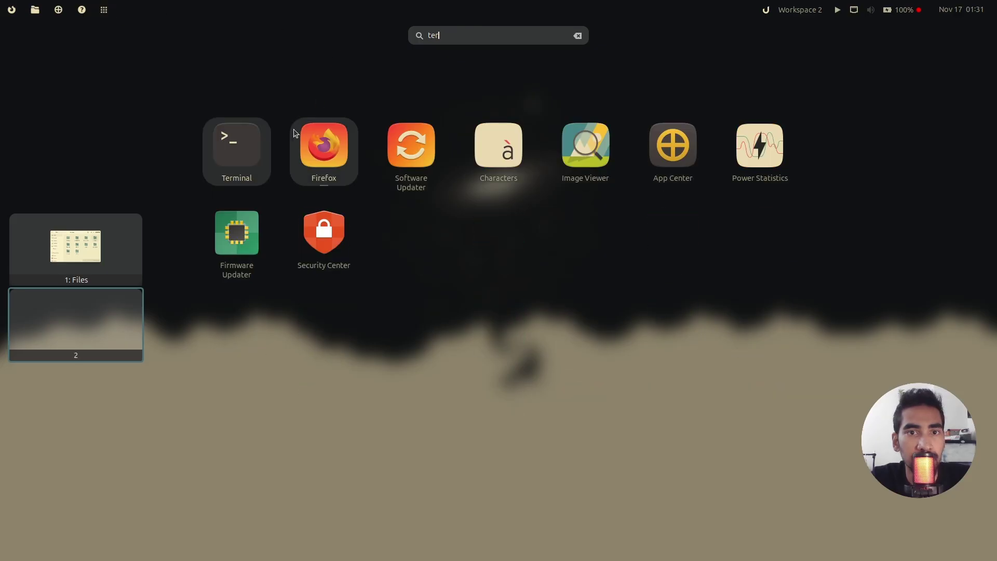
key(Return)
right_click(105, 9)
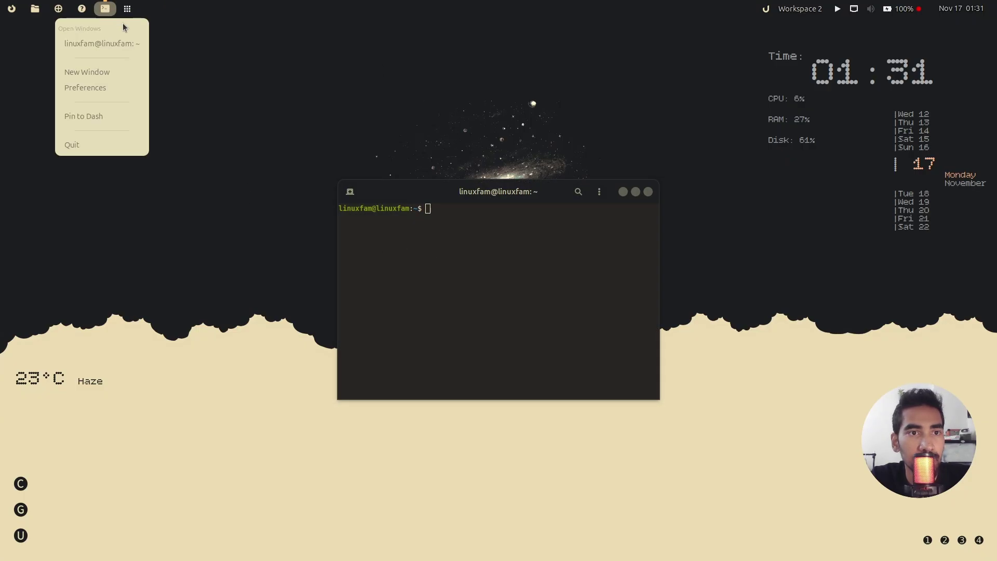
click(96, 117)
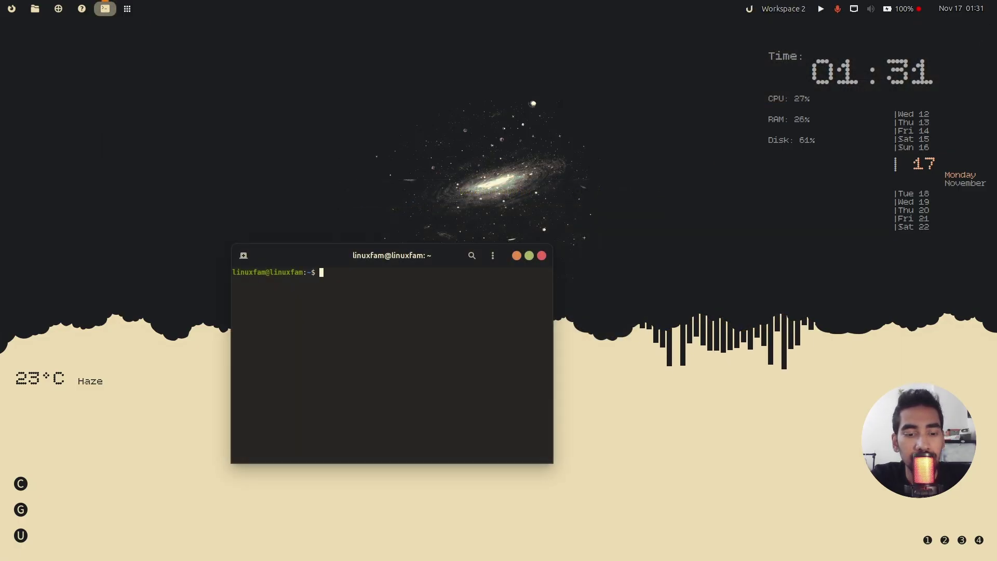
Install btop with "sudo apt install btop" and run it in an enlarged terminal window
text(sudo apt install btop)
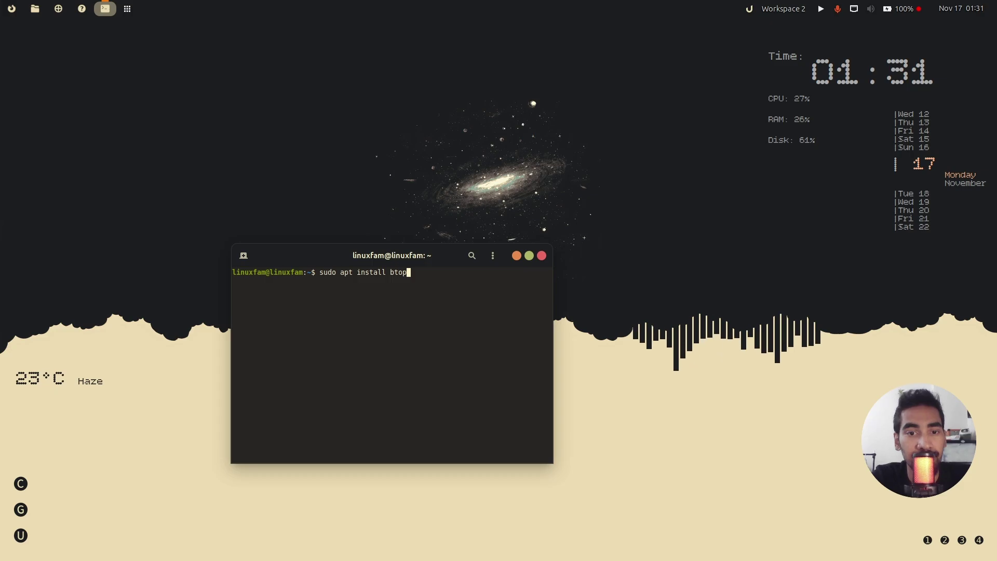
key(Return)
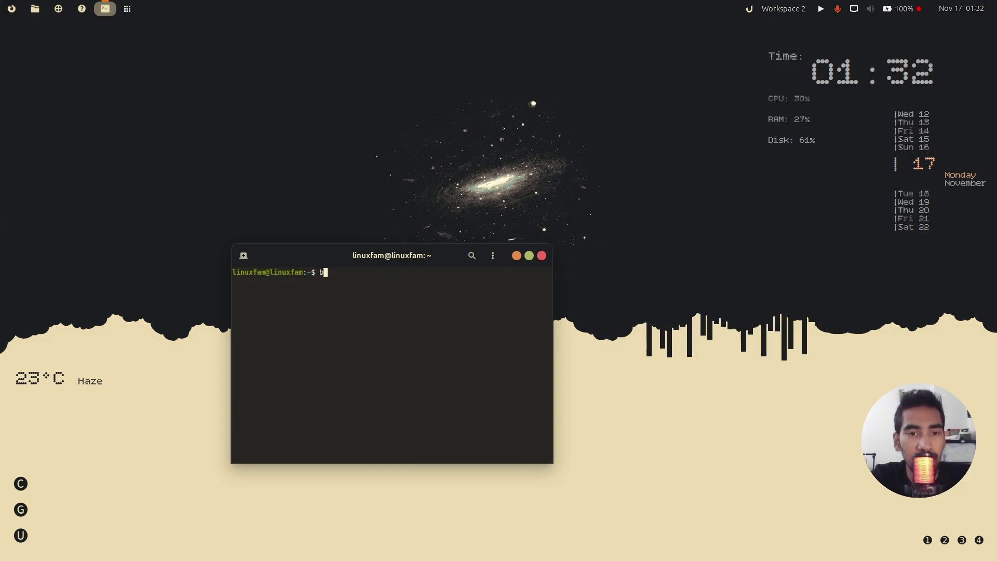
text(btop)
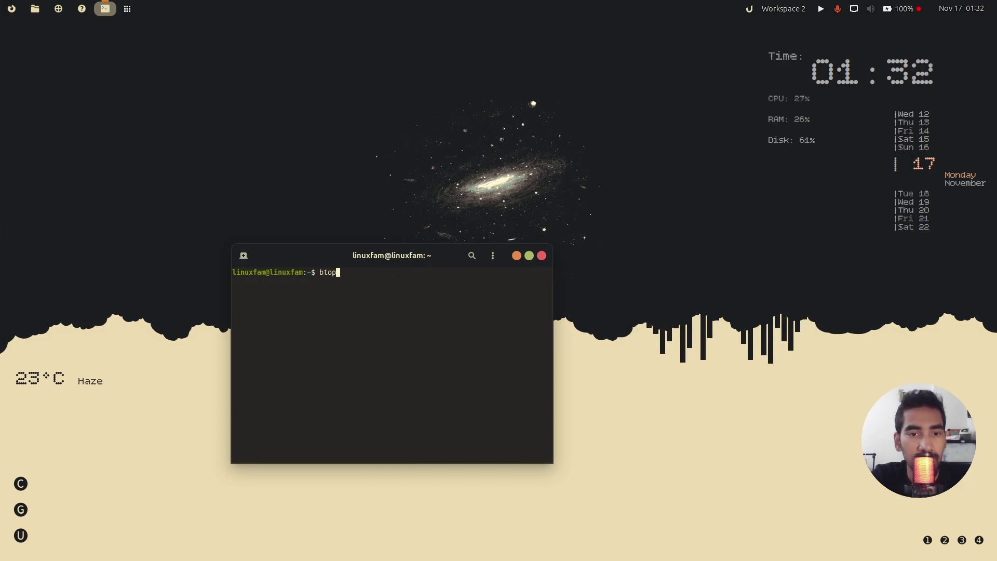
key(Return)
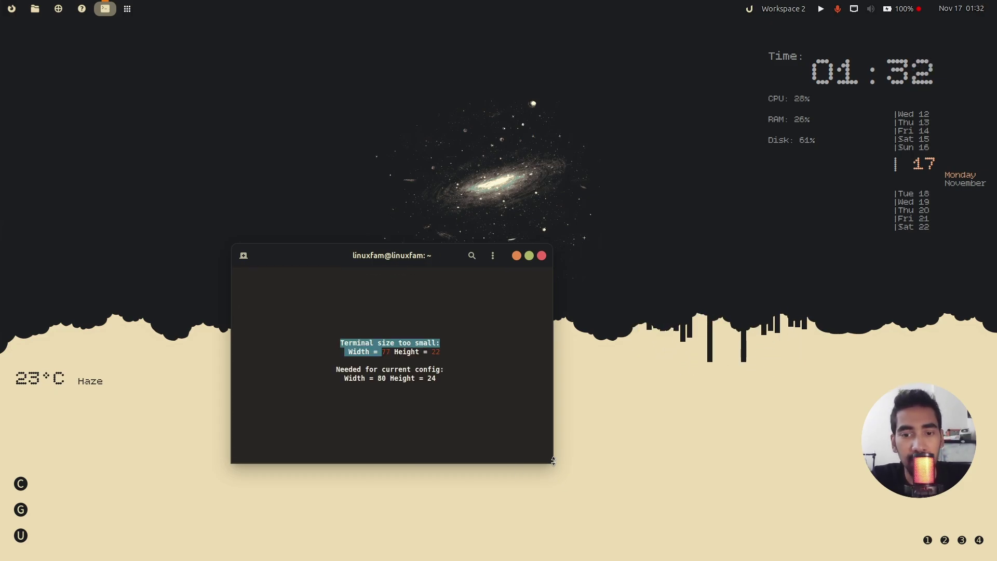
drag(553, 461, 649, 489)
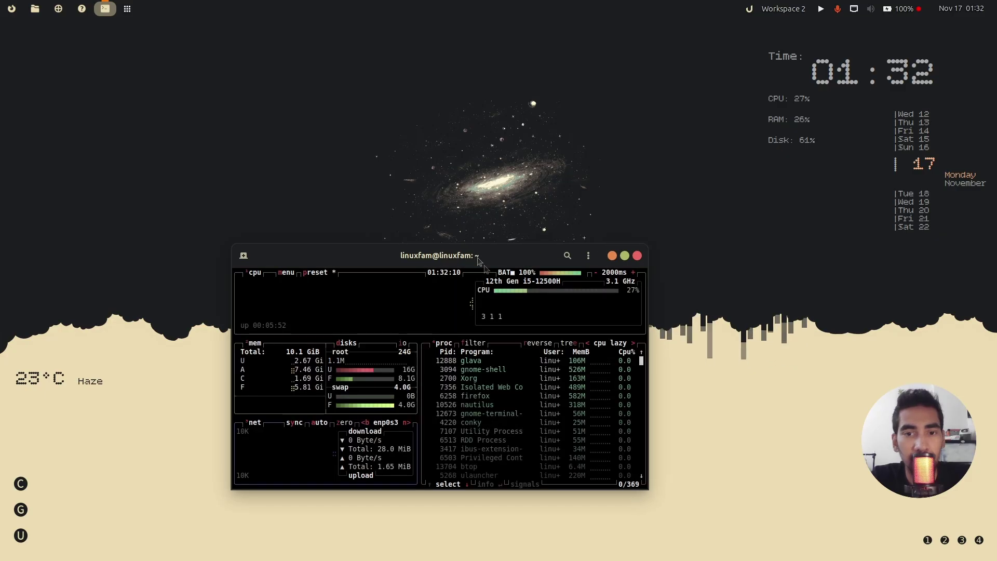
drag(477, 259, 351, 137)
Set btop's color theme to gruvbox dark v2 in its options and return to the monitor view
key(m)
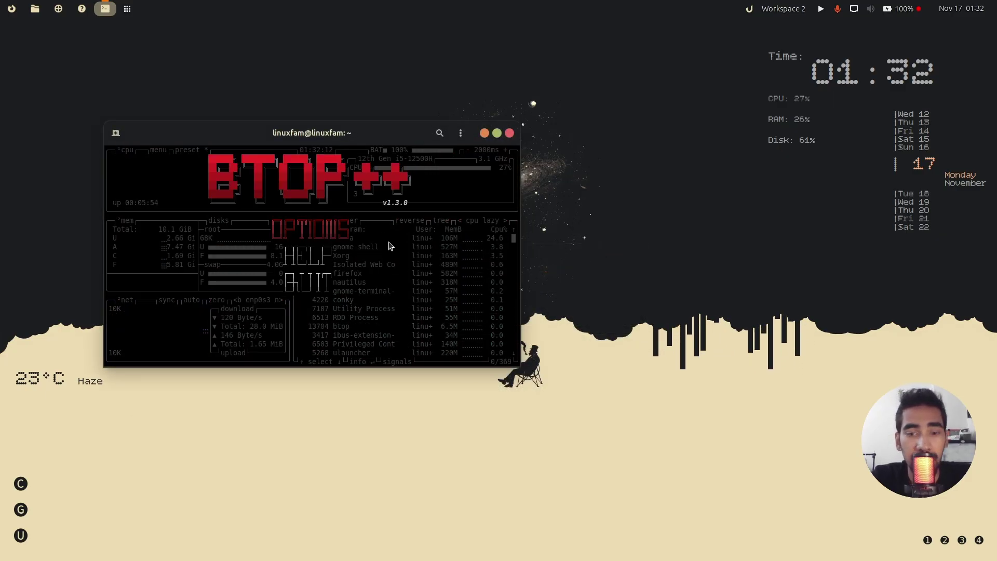
key(Return)
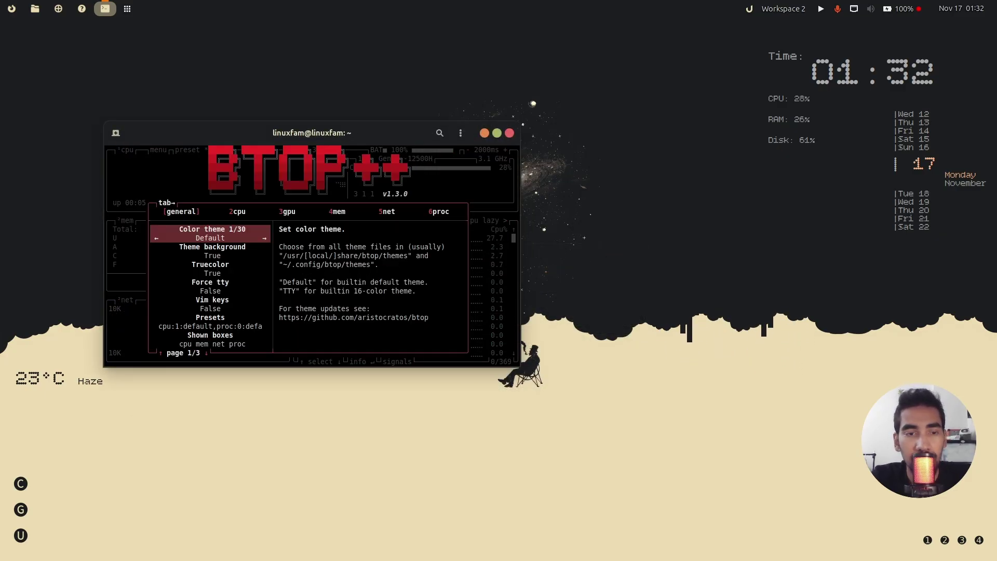
key(Right)
key(Right)
key(Right)
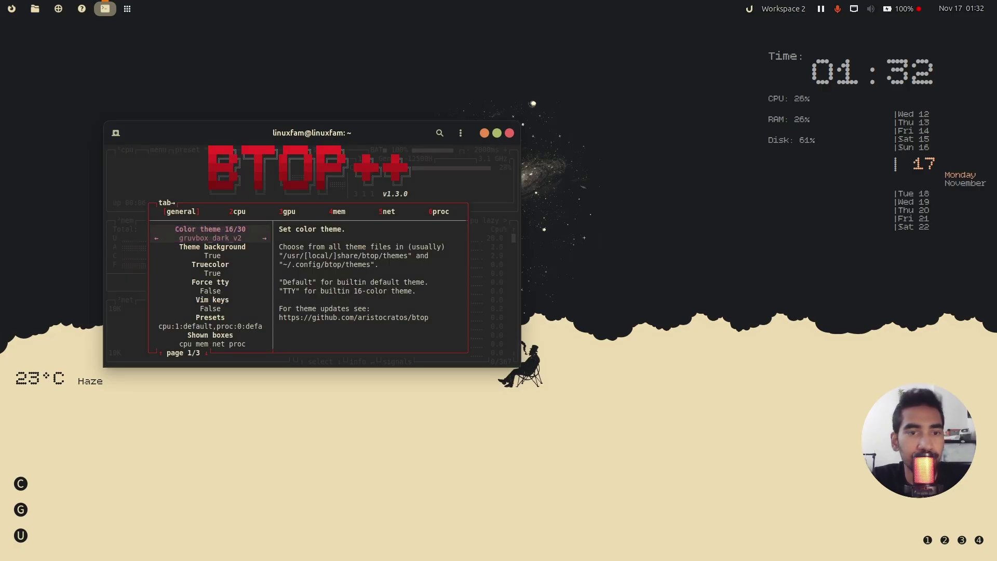
key(Escape)
key(Escape)
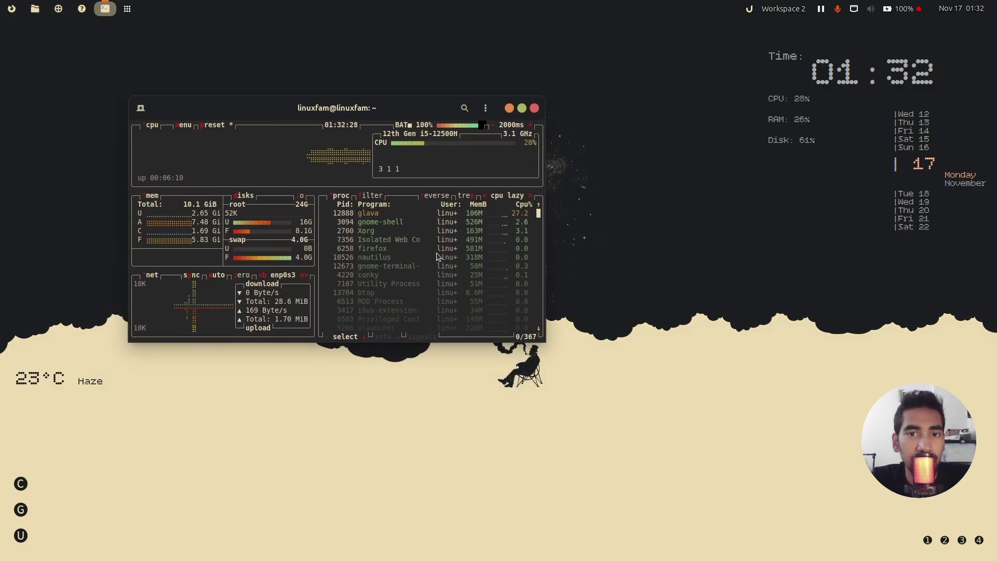
Enlarge the btop terminal window, then visit workspace 3 and return to workspace 2
key(super+Up)
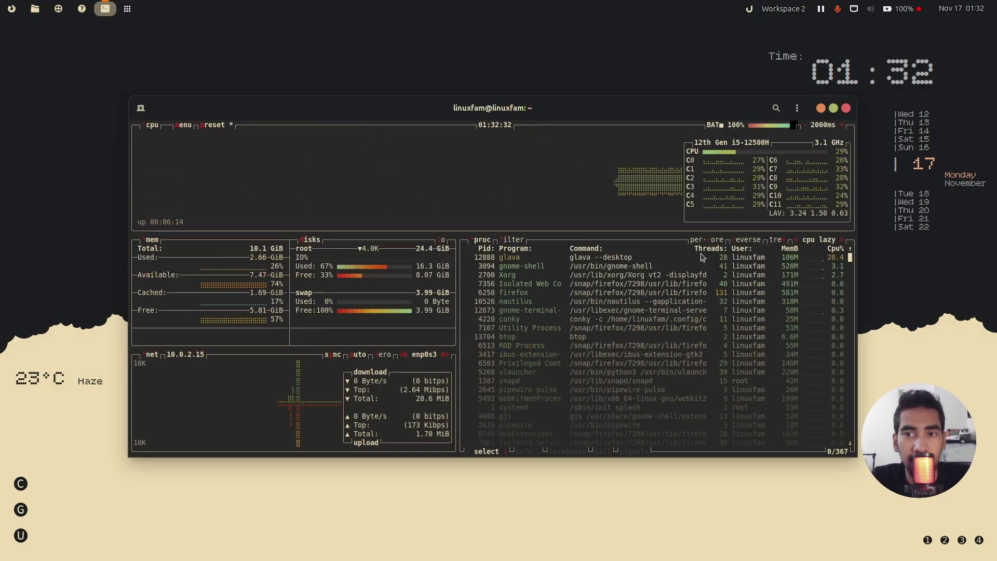
key(ctrl+alt+Right)
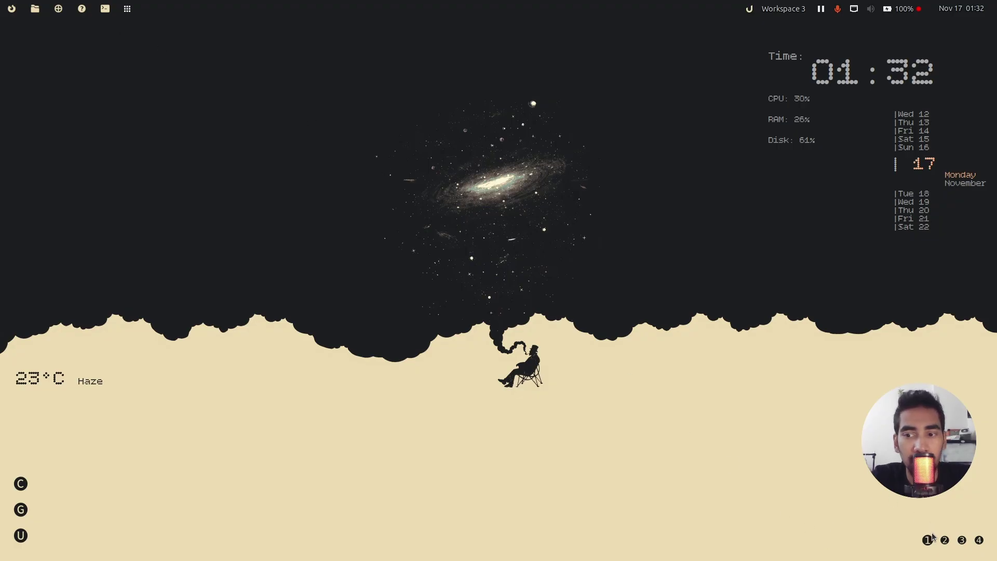
click(945, 541)
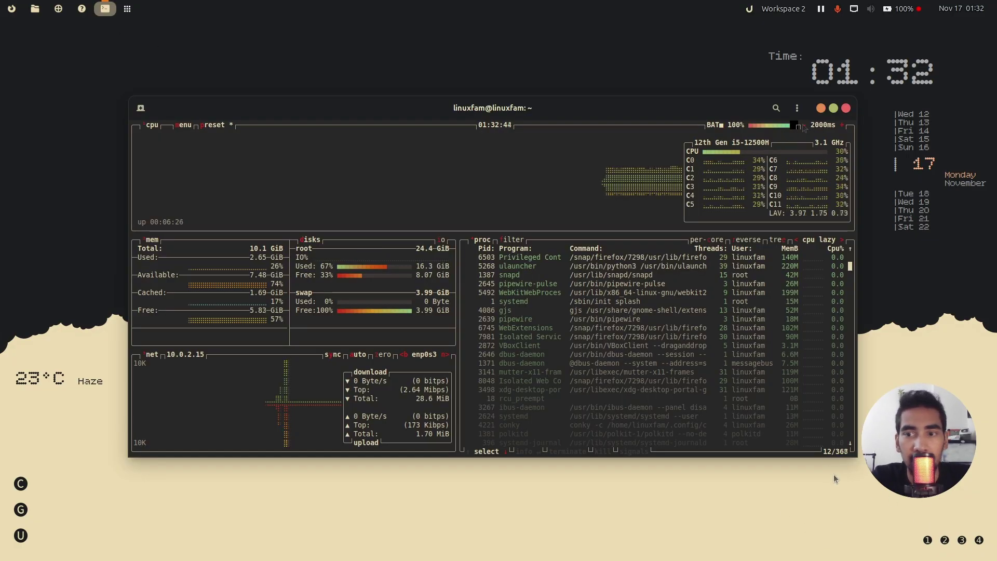